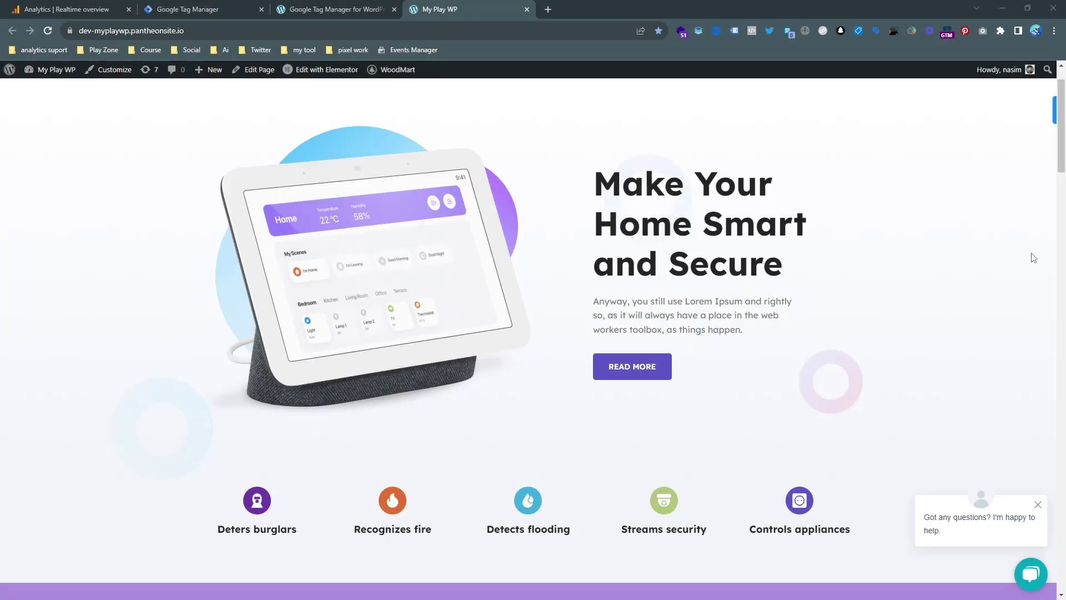
# Step: Look over the store's home page down to its product listings and check the Realtime overview in Analytics
pyautogui.scroll(-20, 1034, 258)
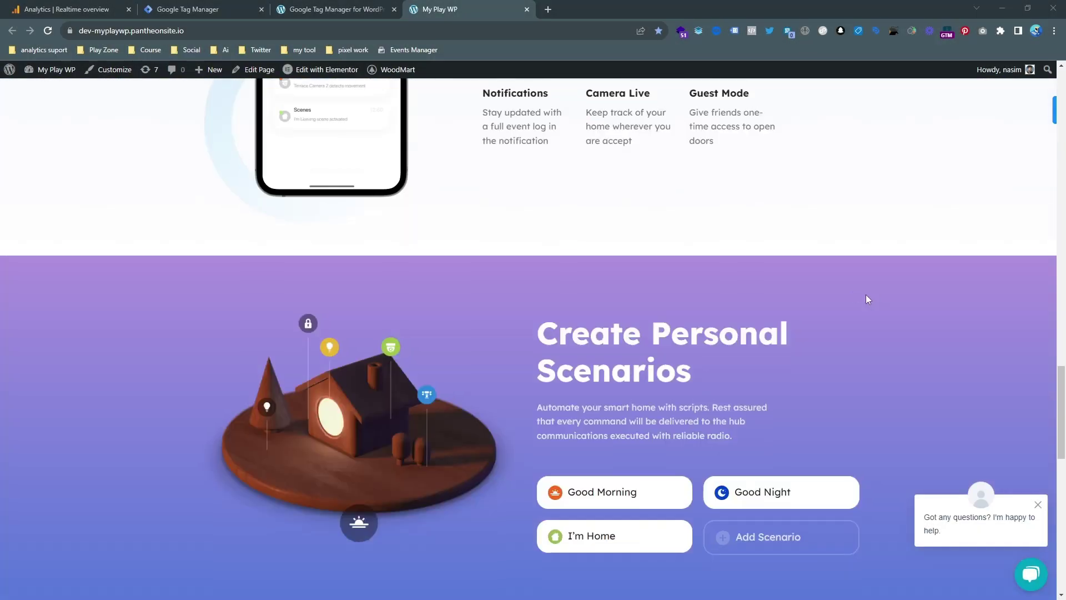
pyautogui.scroll(-10, 815, 308)
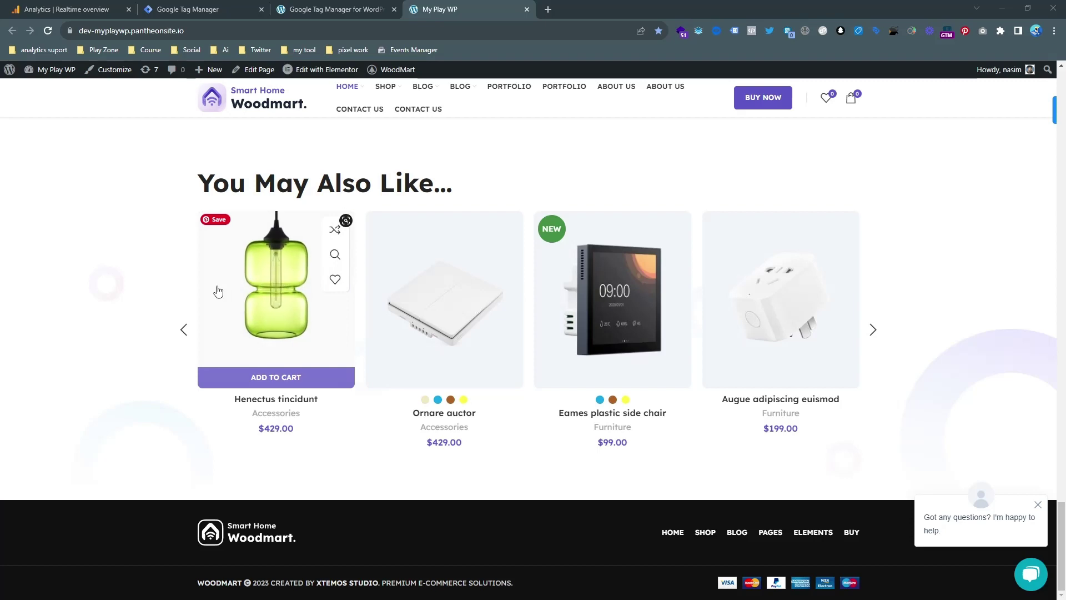
pyautogui.click(90, 5)
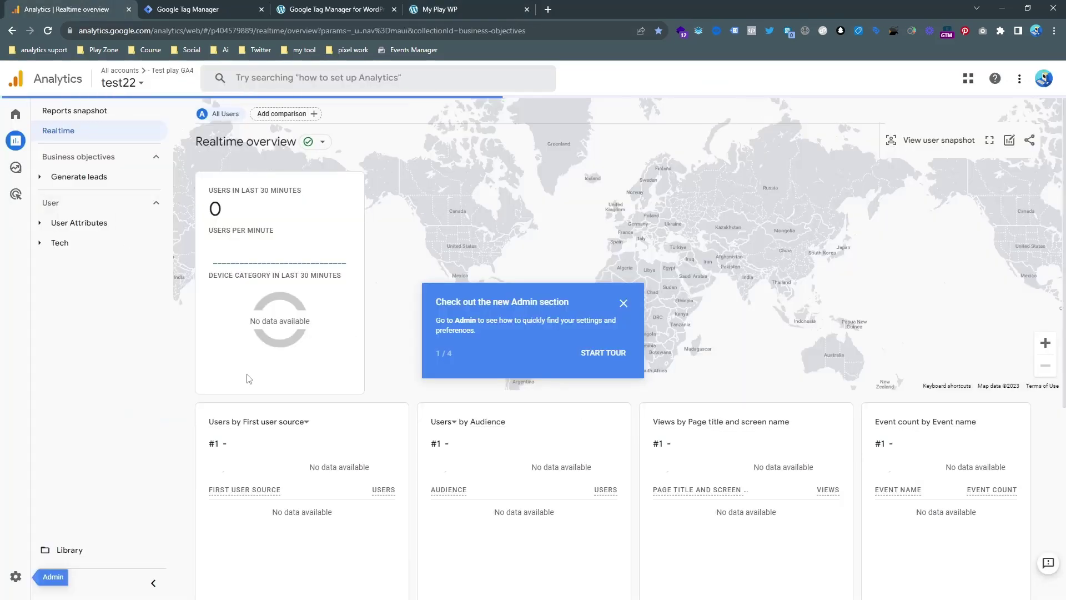
pyautogui.click(443, 5)
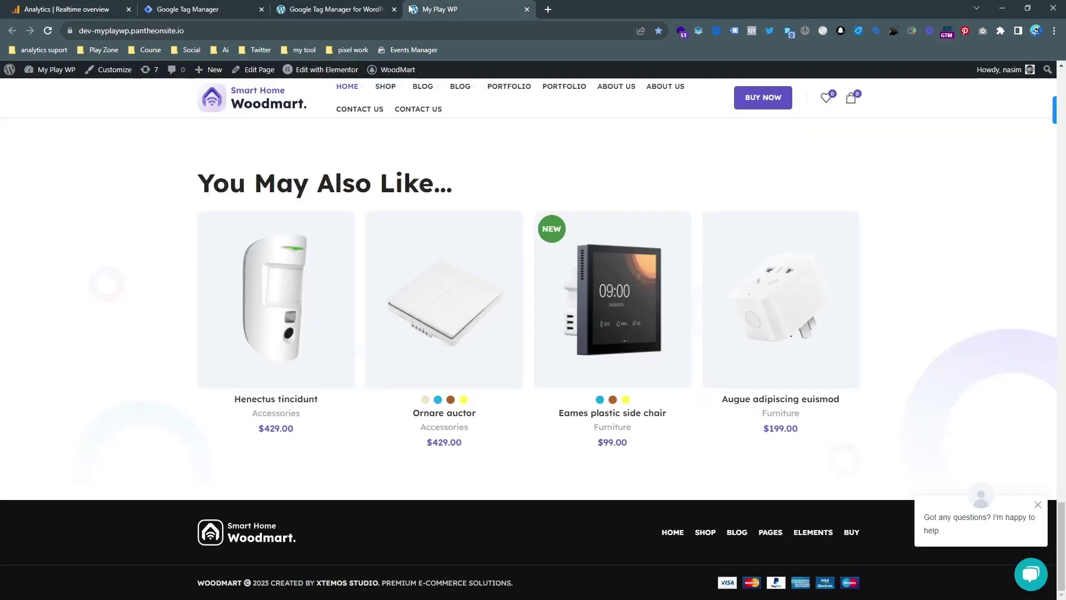
# Step: Switch to Tag Manager, open the container's installation code and review the head and body snippet instructions
pyautogui.click(214, 6)
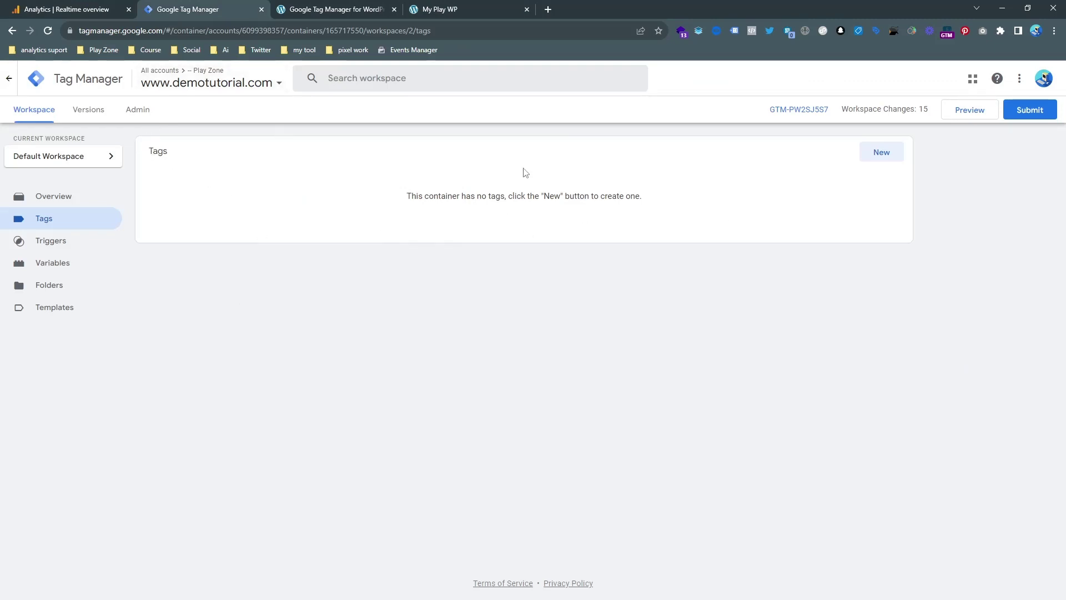
pyautogui.click(801, 111)
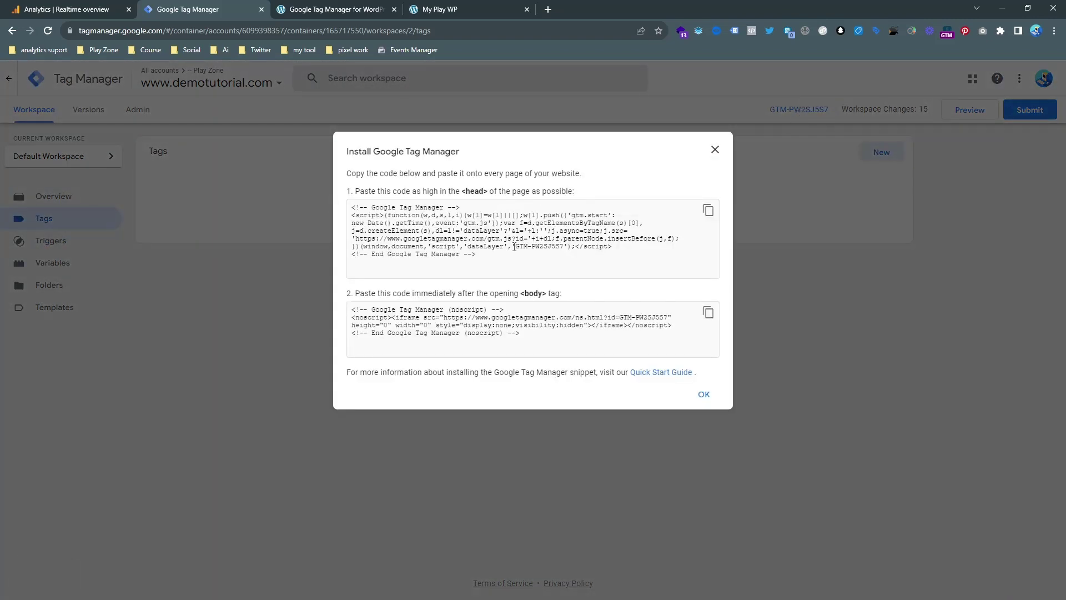
pyautogui.moveTo(514, 247); pyautogui.dragTo(524, 248)
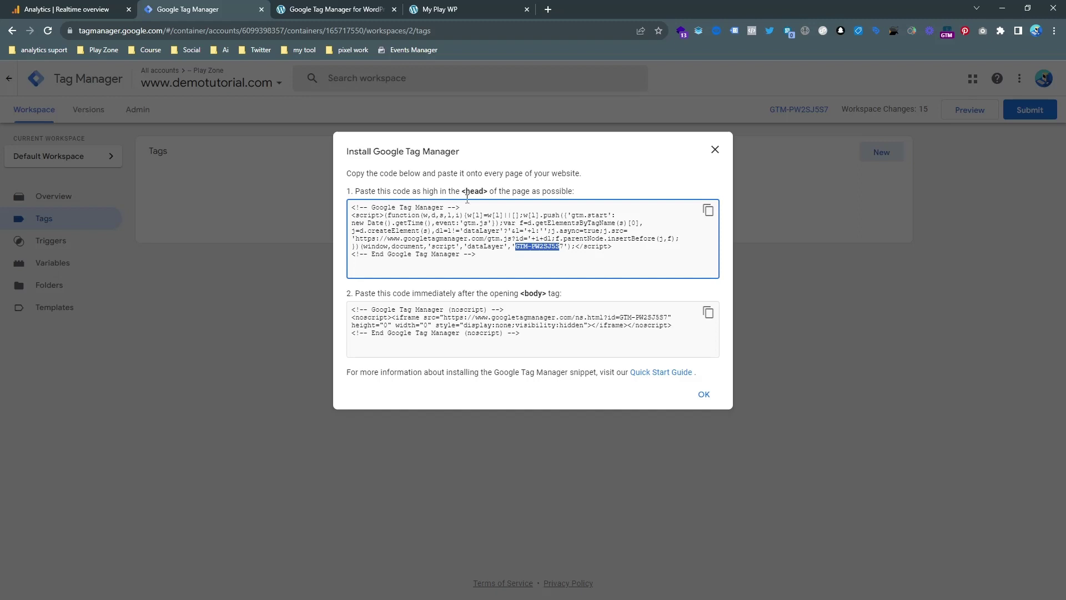
pyautogui.moveTo(346, 191); pyautogui.dragTo(564, 196)
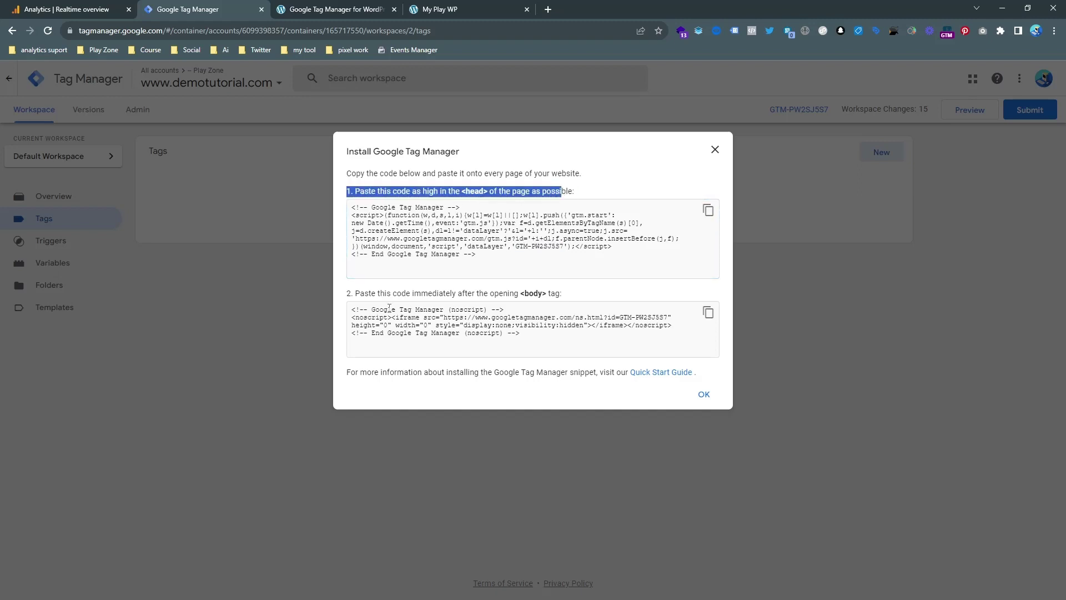
pyautogui.moveTo(347, 296); pyautogui.dragTo(564, 295)
pyautogui.click(589, 294)
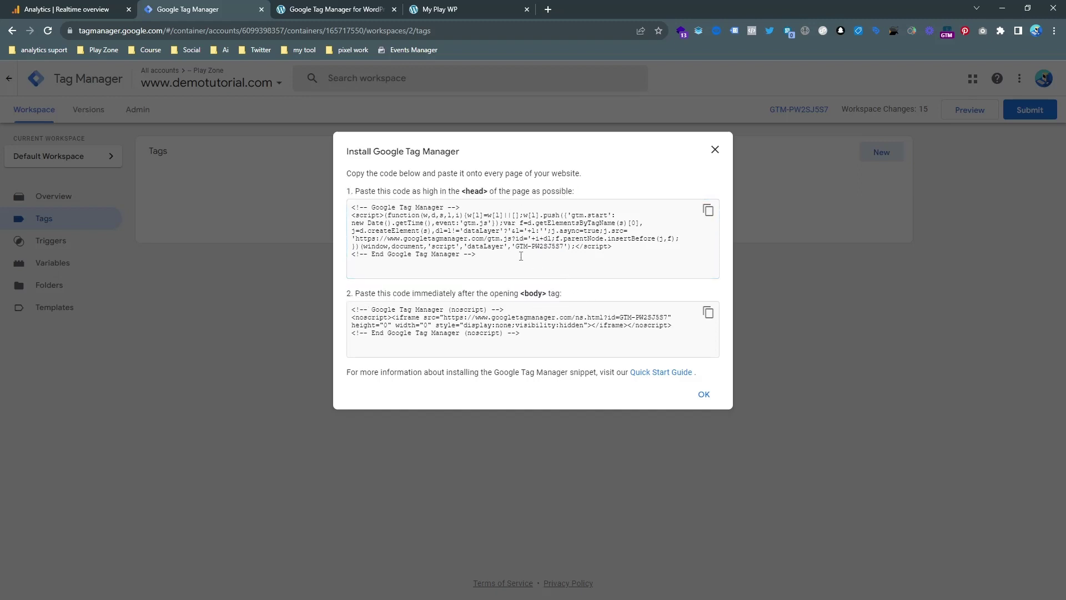
# Step: Copy the Google Tag Manager container ID from the head snippet
pyautogui.moveTo(514, 247); pyautogui.dragTo(550, 246)
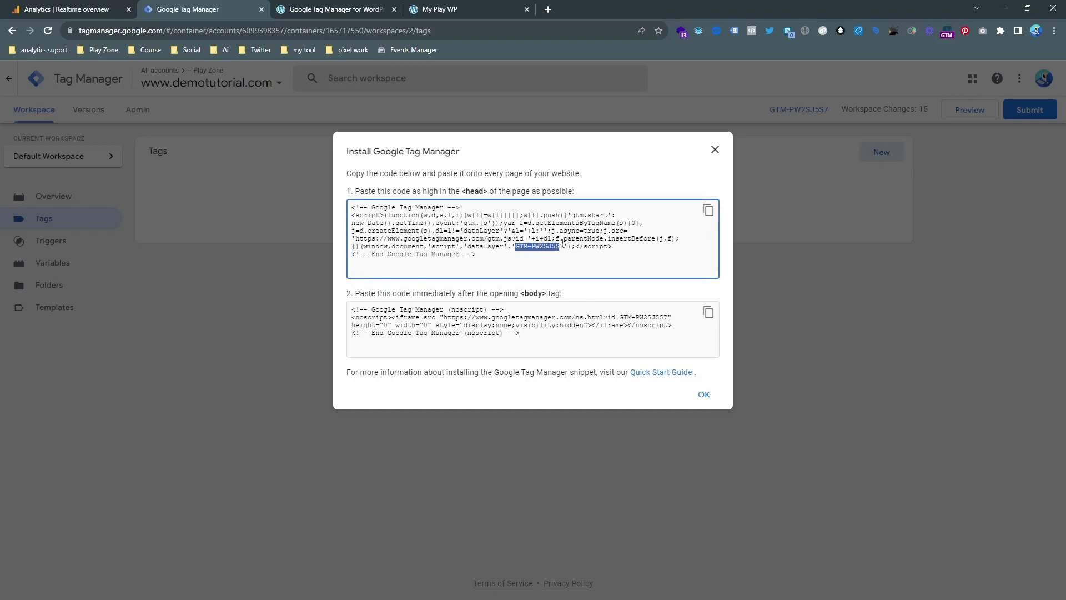
pyautogui.rightClick(562, 244)
pyautogui.click(566, 252)
# Step: Check the Google Tag Manager ID in the WordPress plugin's general options against the container ID in Tag Manager
pyautogui.click(347, 6)
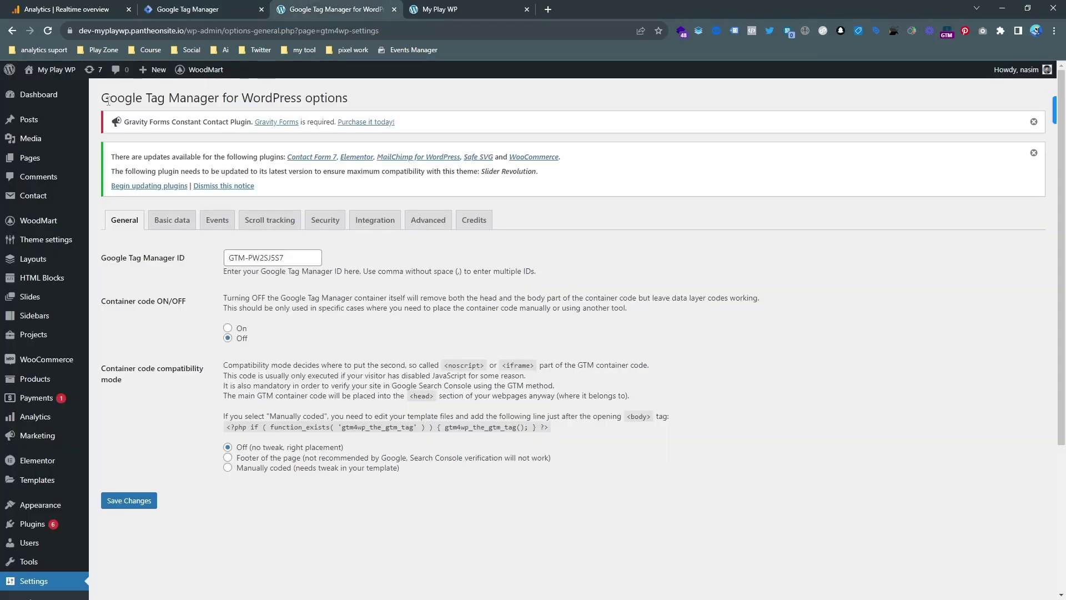
pyautogui.moveTo(103, 100); pyautogui.dragTo(364, 84)
pyautogui.click(418, 105)
pyautogui.click(289, 257)
pyautogui.click(239, 9)
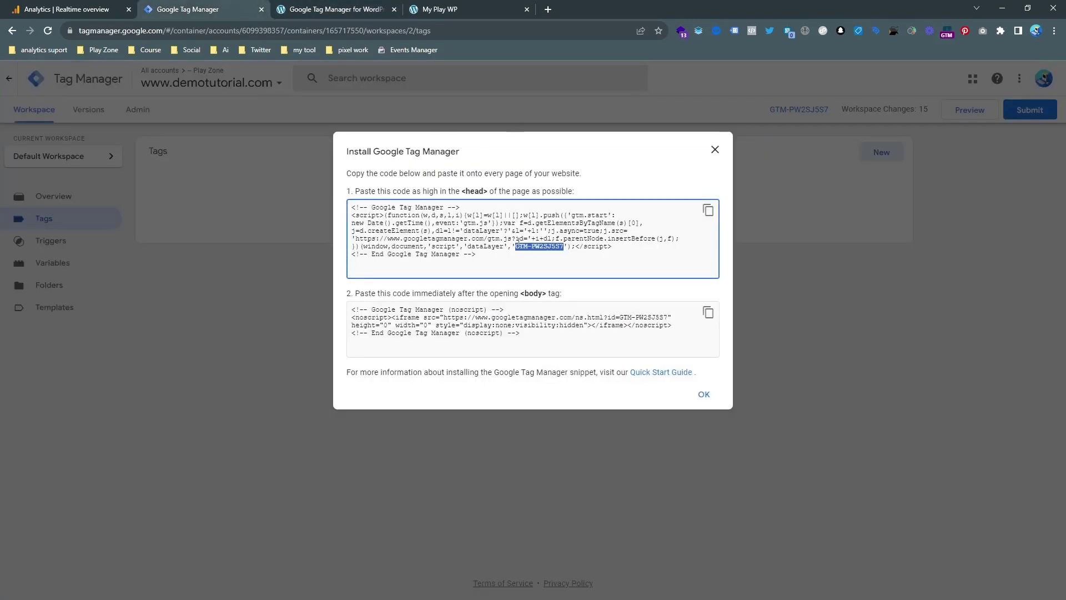
pyautogui.click(304, 5)
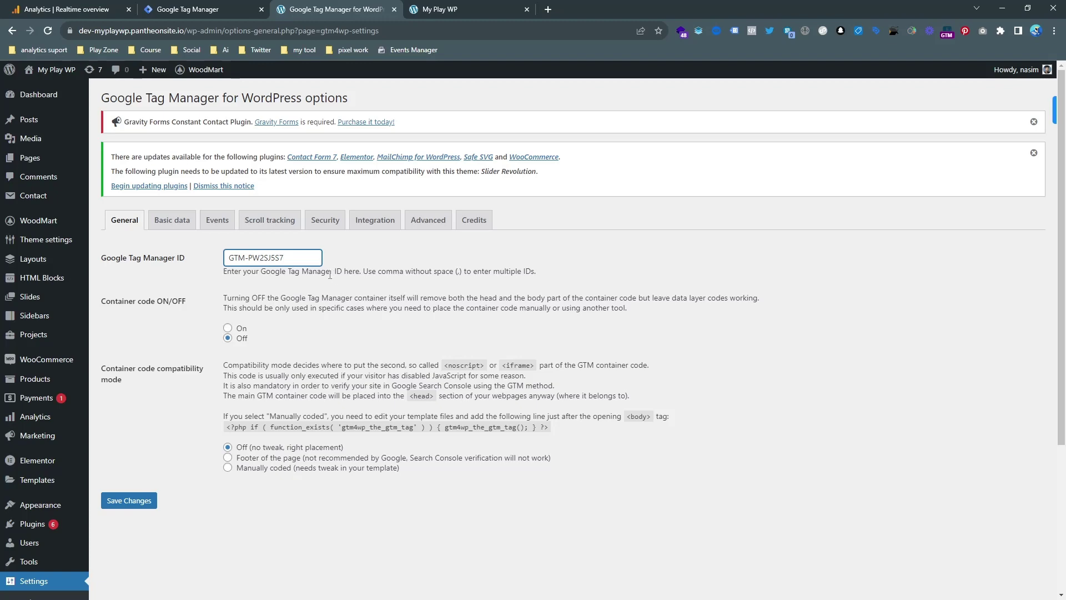
# Step: Review the plugin's WooCommerce integration options, including enhanced e-commerce tracking, and save the changes
pyautogui.click(375, 221)
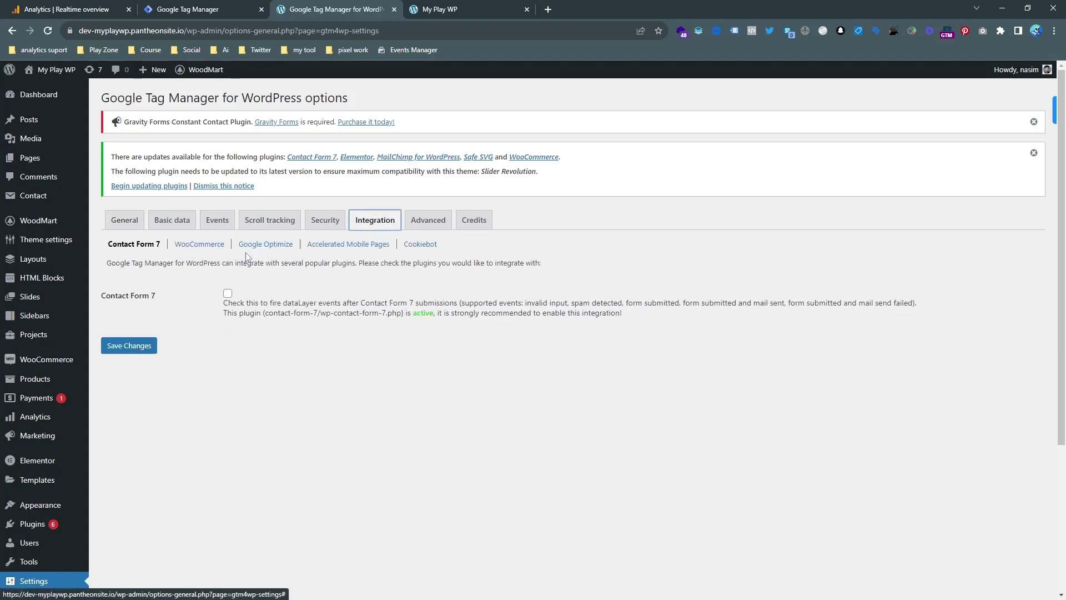
pyautogui.click(200, 245)
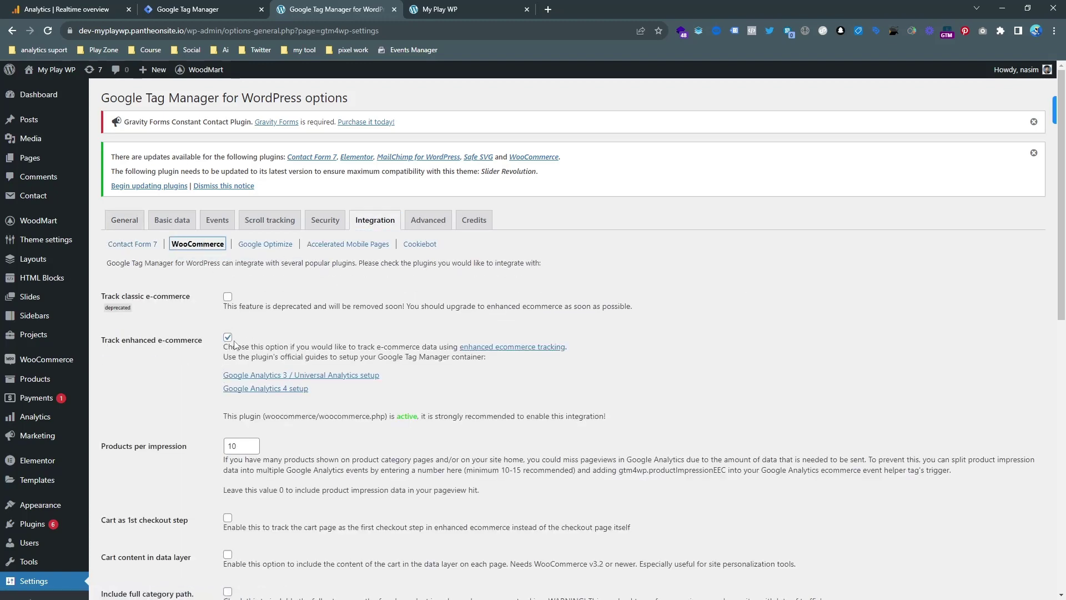
pyautogui.scroll(-10, 228, 342)
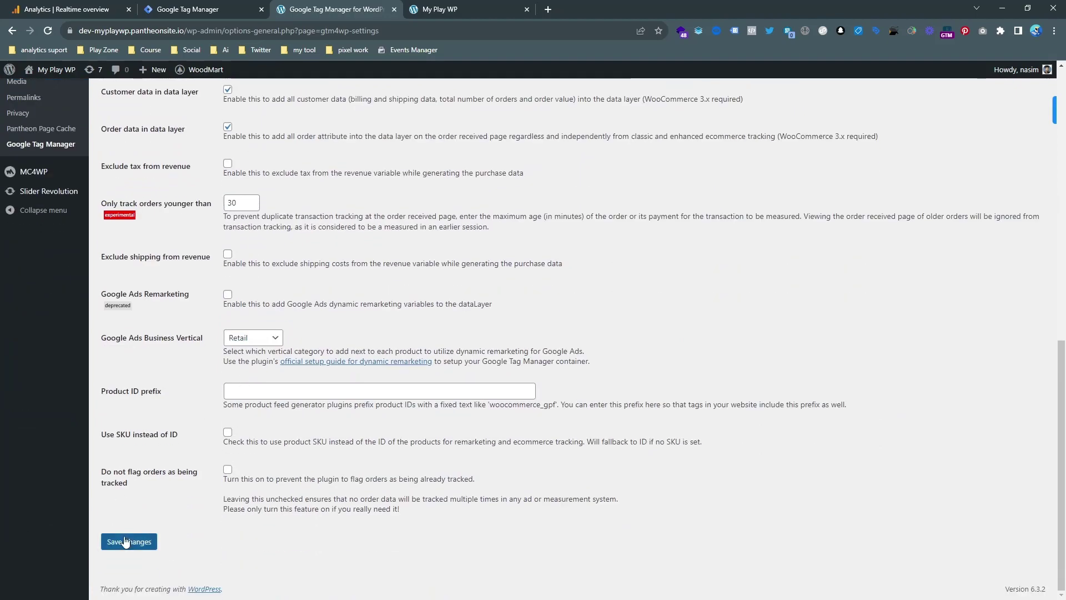
pyautogui.scroll(5, 434, 239)
pyautogui.scroll(-5, 433, 238)
pyautogui.click(119, 543)
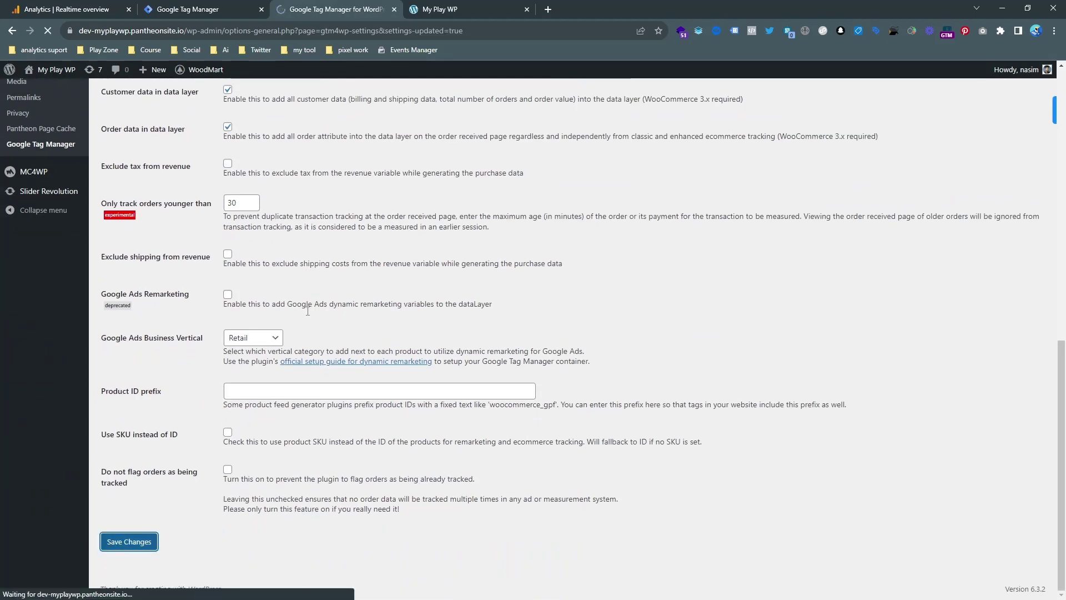
pyautogui.click(198, 7)
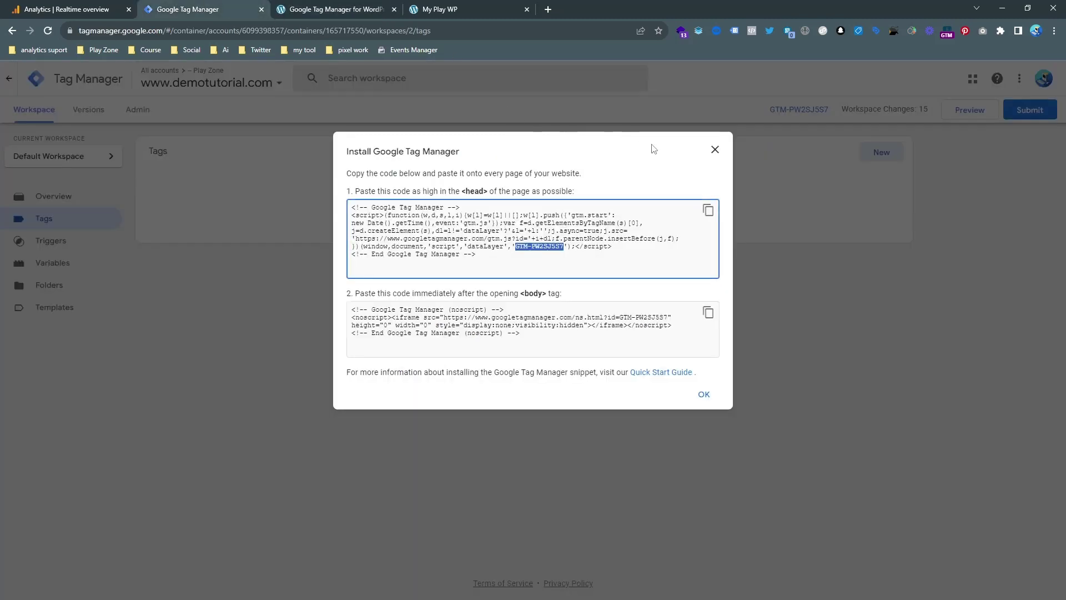
pyautogui.click(712, 151)
pyautogui.click(975, 110)
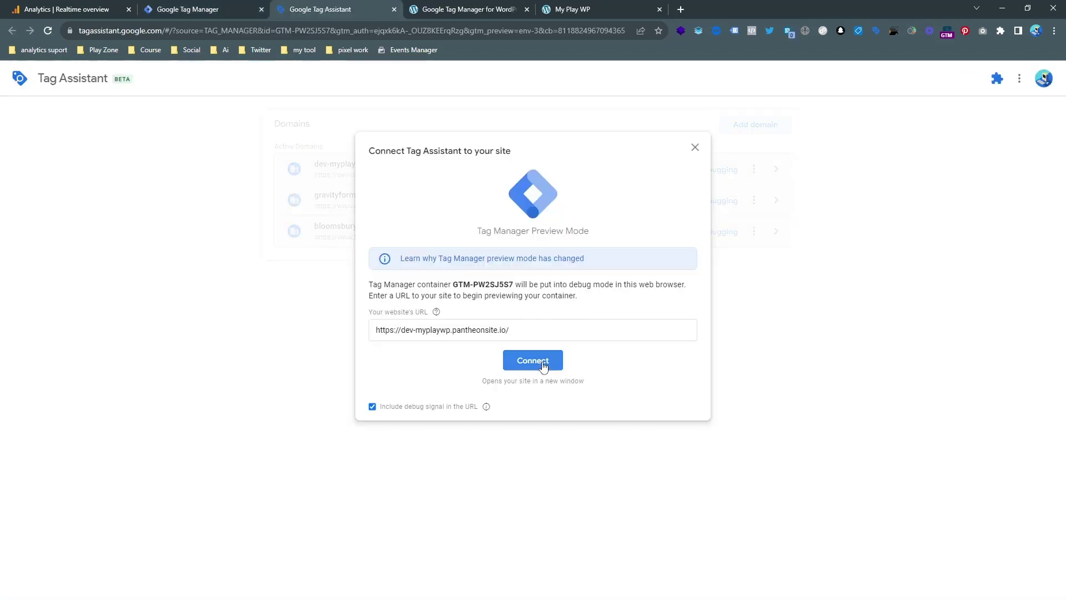
pyautogui.click(531, 361)
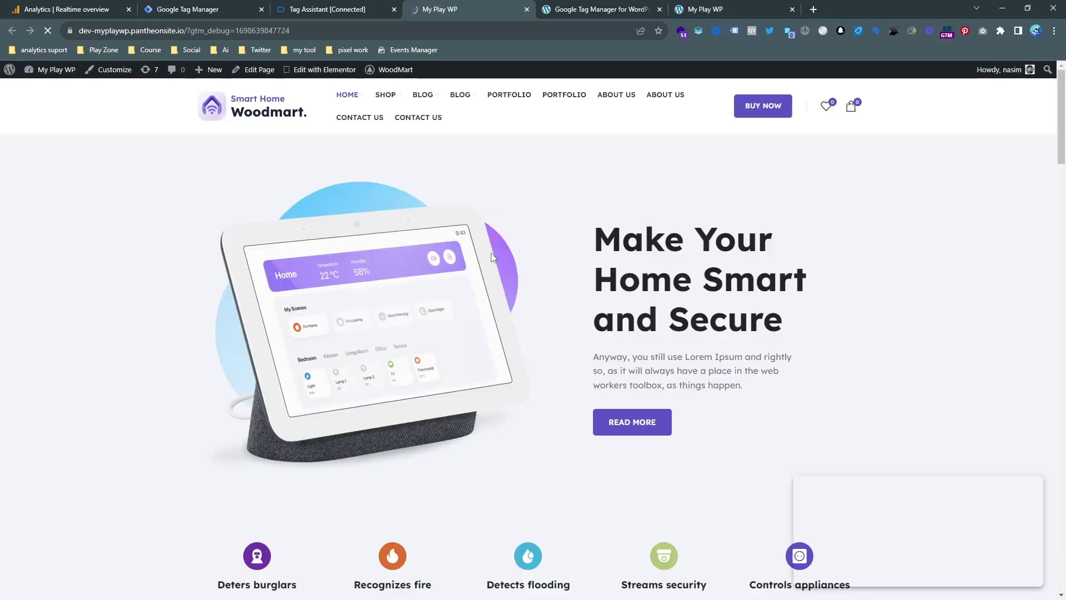
# Step: Open the Ornare auctor product page from the You May Also Like section of the connected store
pyautogui.scroll(-5, 704, 309)
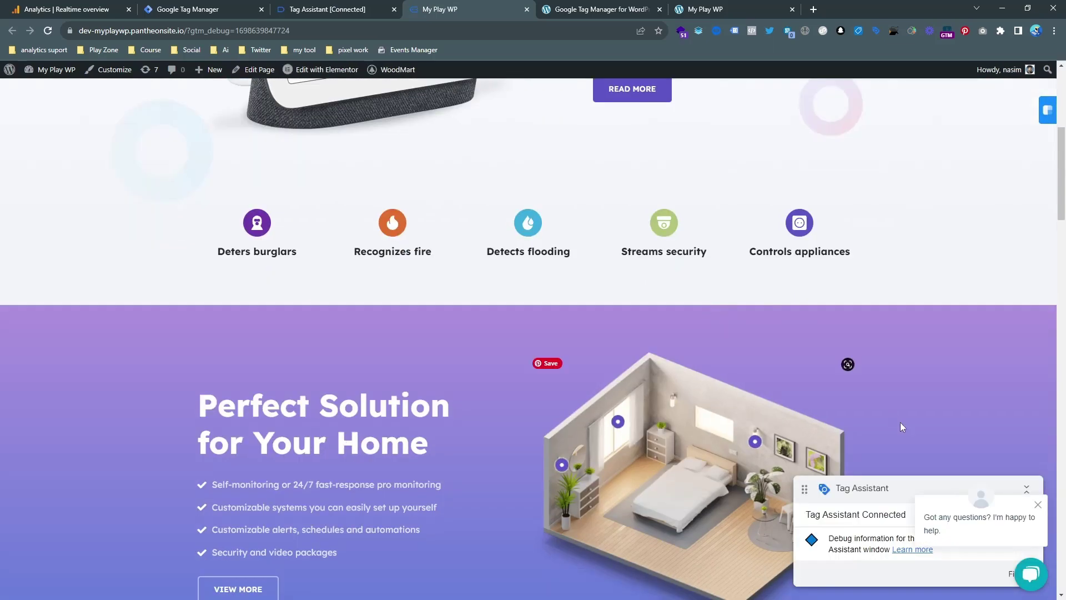
pyautogui.scroll(-20, 895, 417)
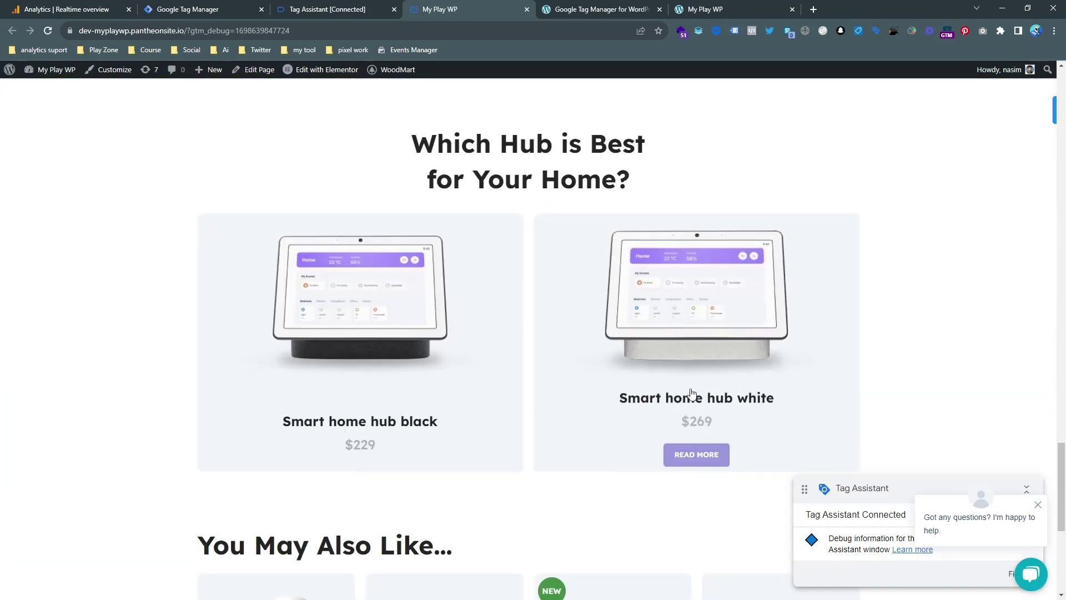
pyautogui.scroll(-5, 702, 396)
pyautogui.click(443, 387)
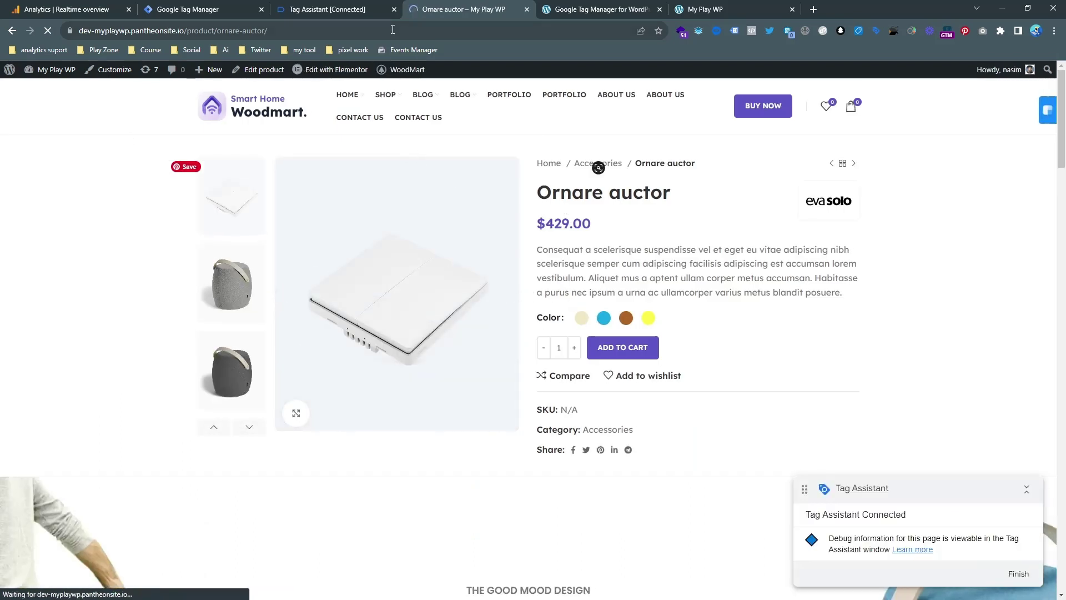
# Step: Switch to Tag Assistant and examine the API call of the product page's view_item_list event
pyautogui.click(353, 10)
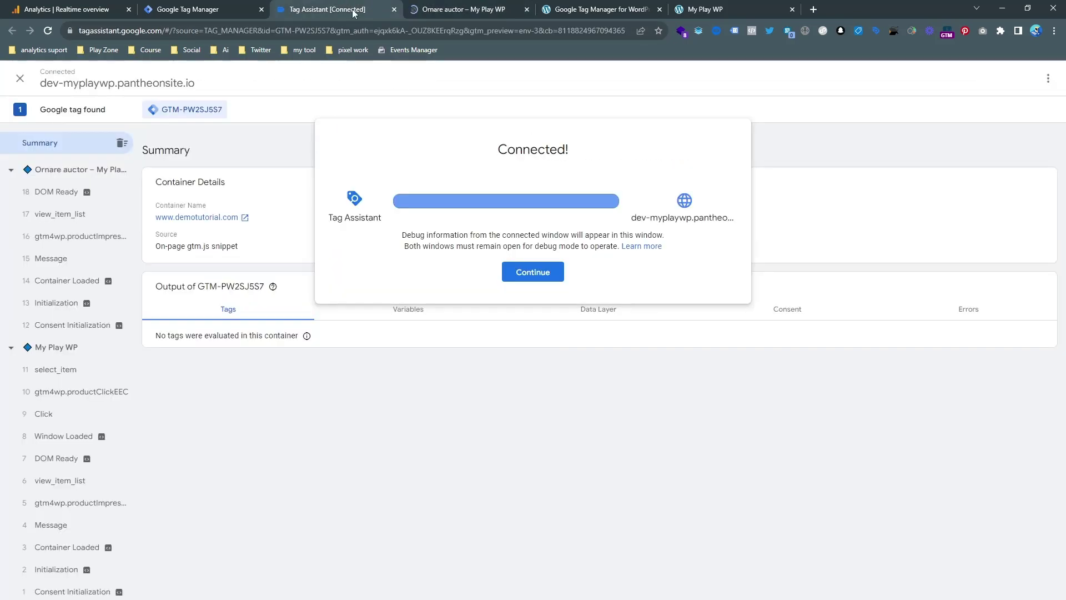
pyautogui.click(542, 273)
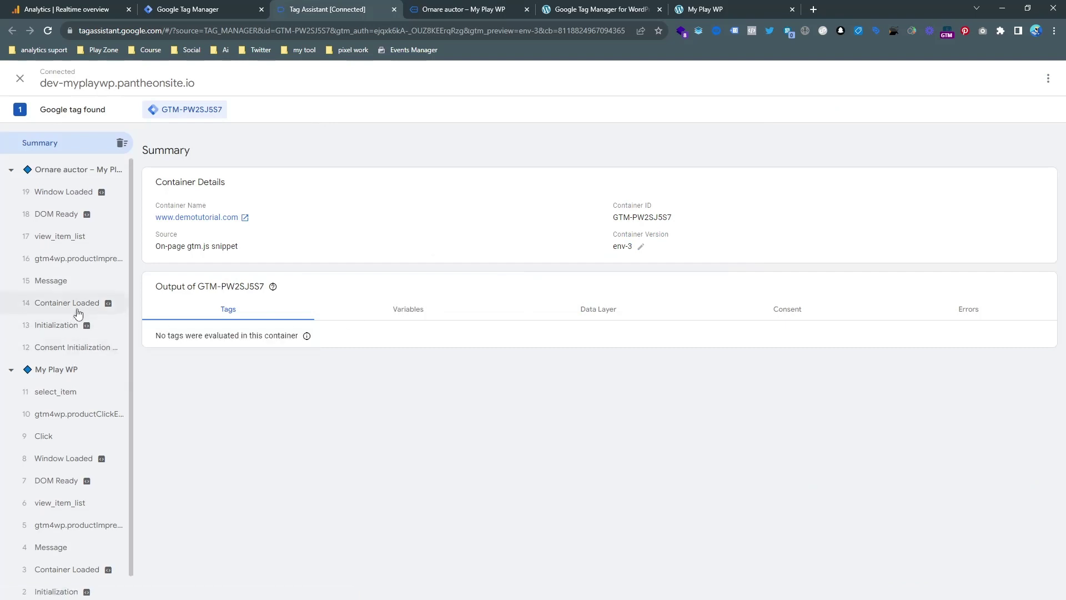
pyautogui.click(71, 236)
pyautogui.scroll(-1, 82, 286)
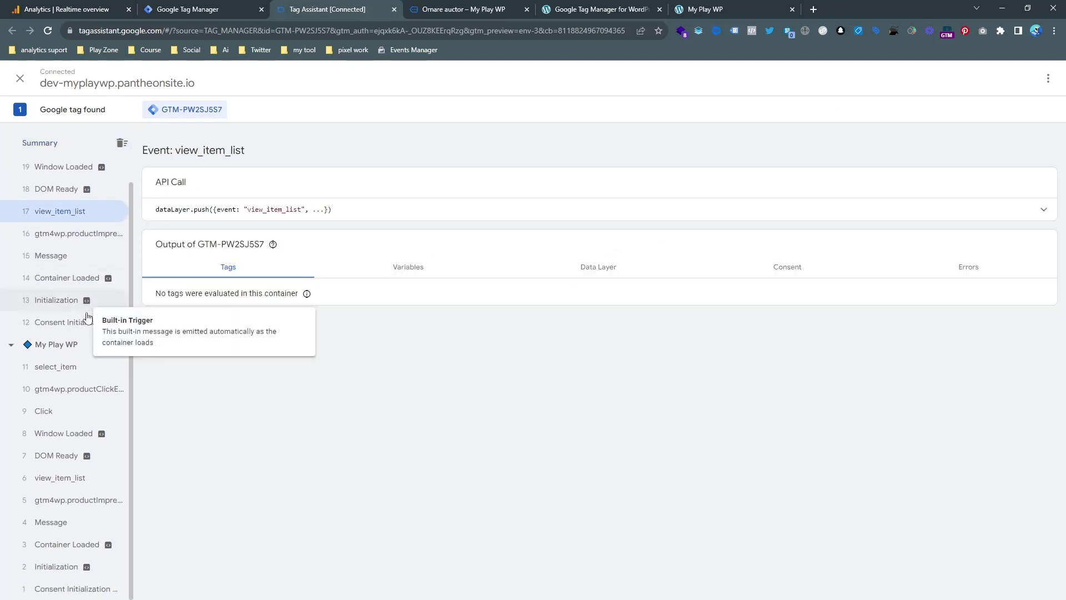
pyautogui.scroll(1, 95, 390)
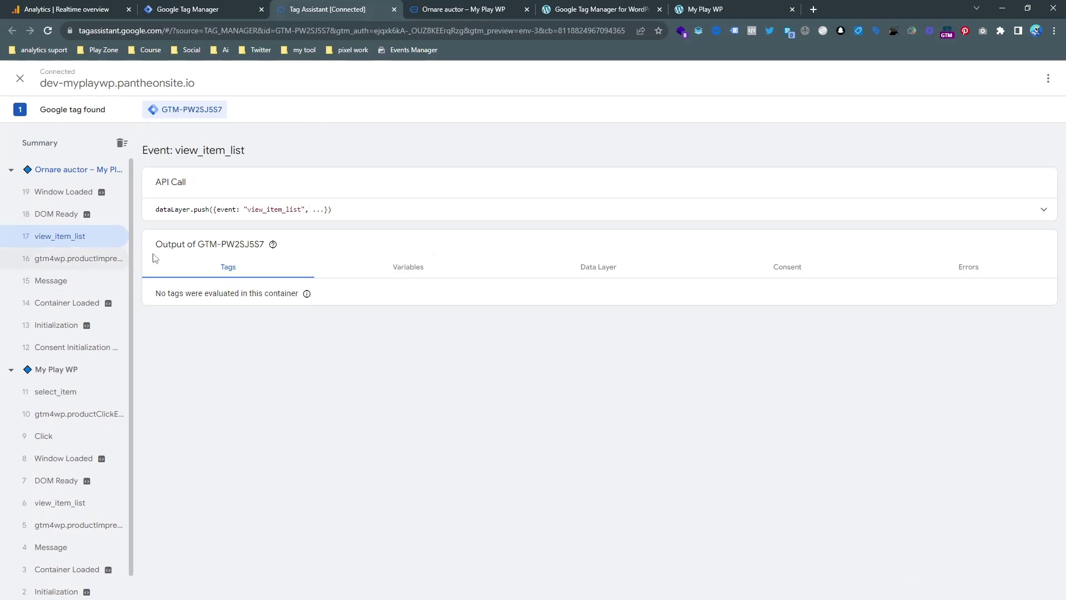
pyautogui.click(357, 215)
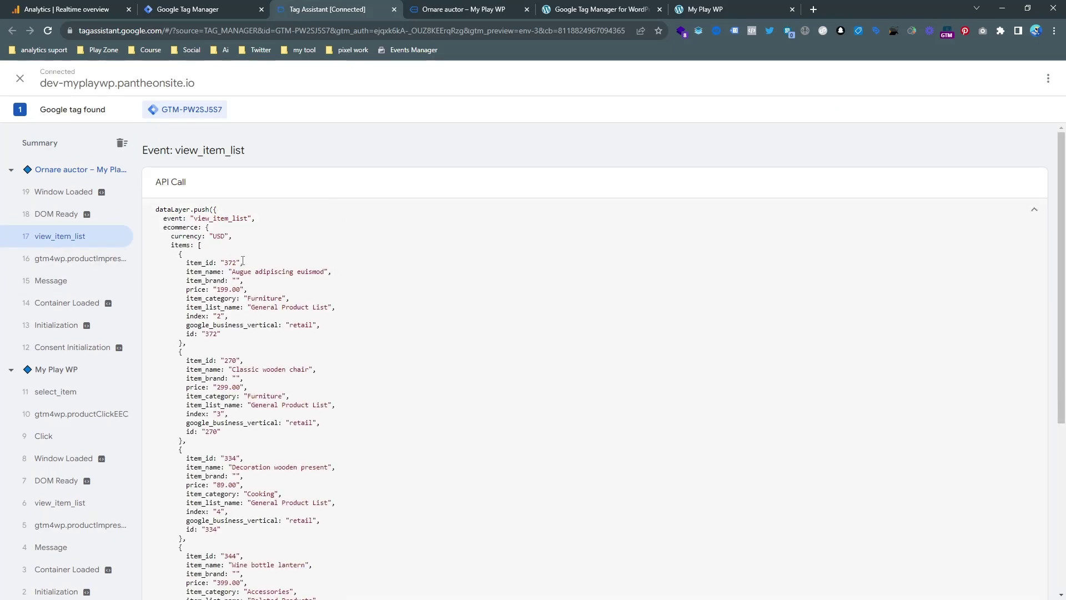
# Step: Return to the Ornare auctor page in the store, look it over and go to the store's home page
pyautogui.click(424, 6)
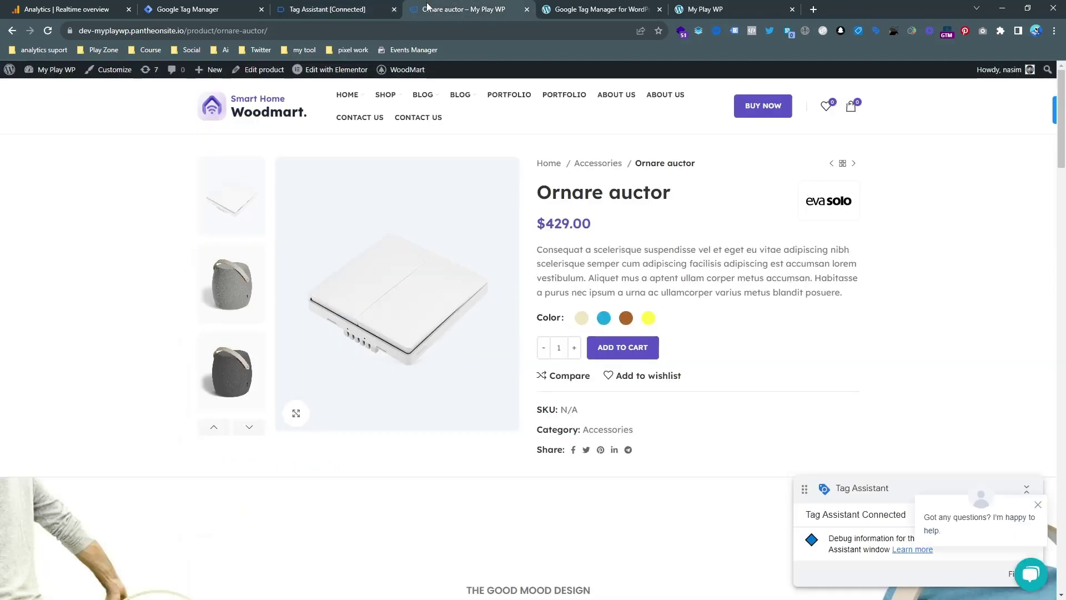
pyautogui.scroll(-6, 636, 278)
pyautogui.scroll(6, 638, 300)
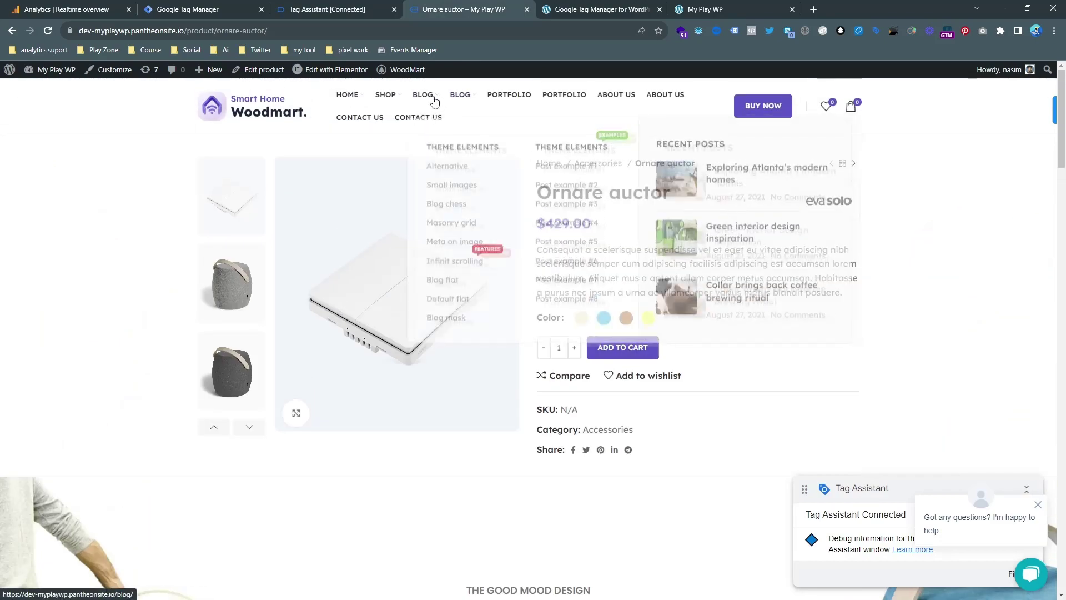
pyautogui.moveTo(392, 96)
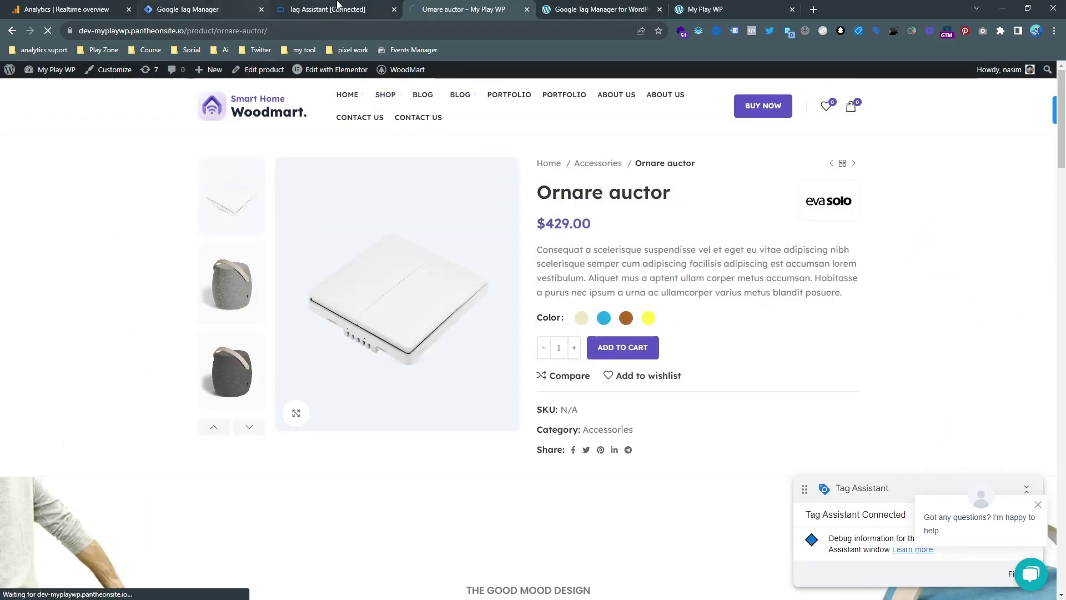
# Step: Examine the API call of the product page's gtm4wp.productImpressionEEC event in Tag Assistant and return to the store
pyautogui.click(332, 6)
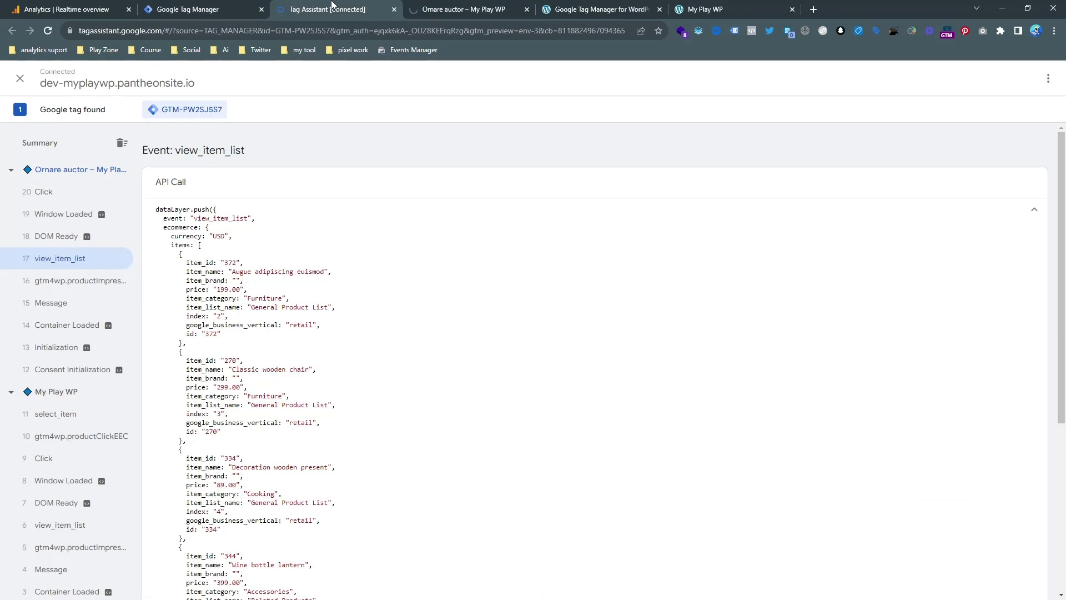
pyautogui.click(65, 281)
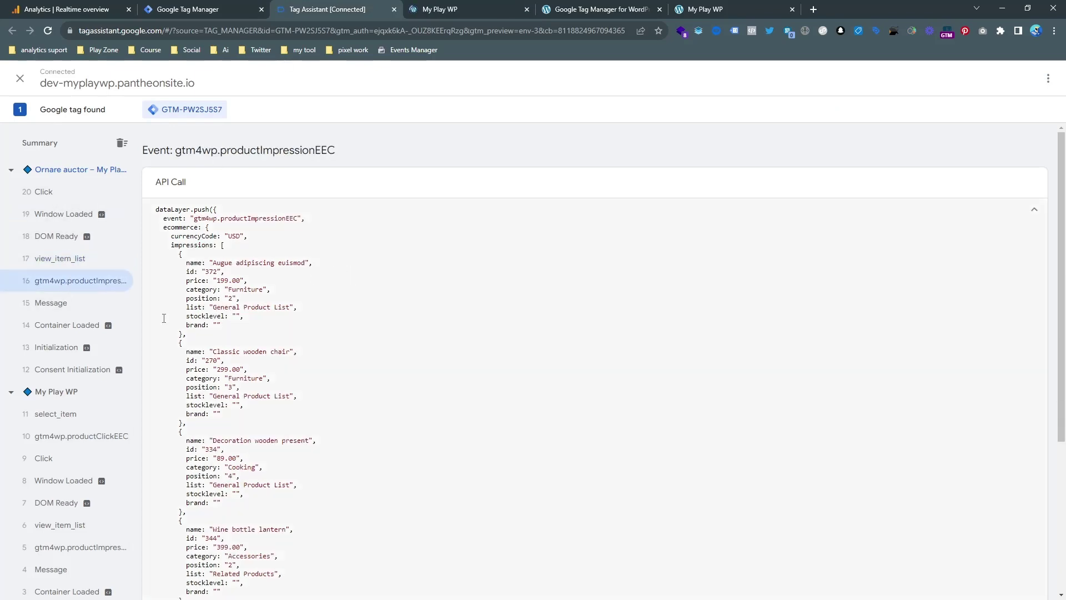
pyautogui.scroll(-5, 165, 318)
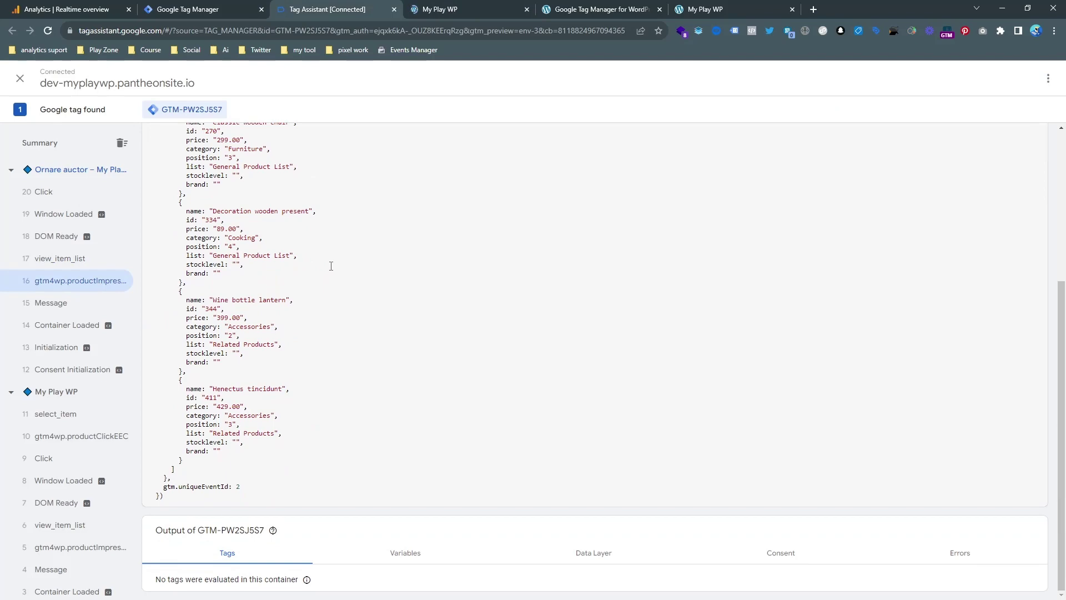
pyautogui.click(499, 7)
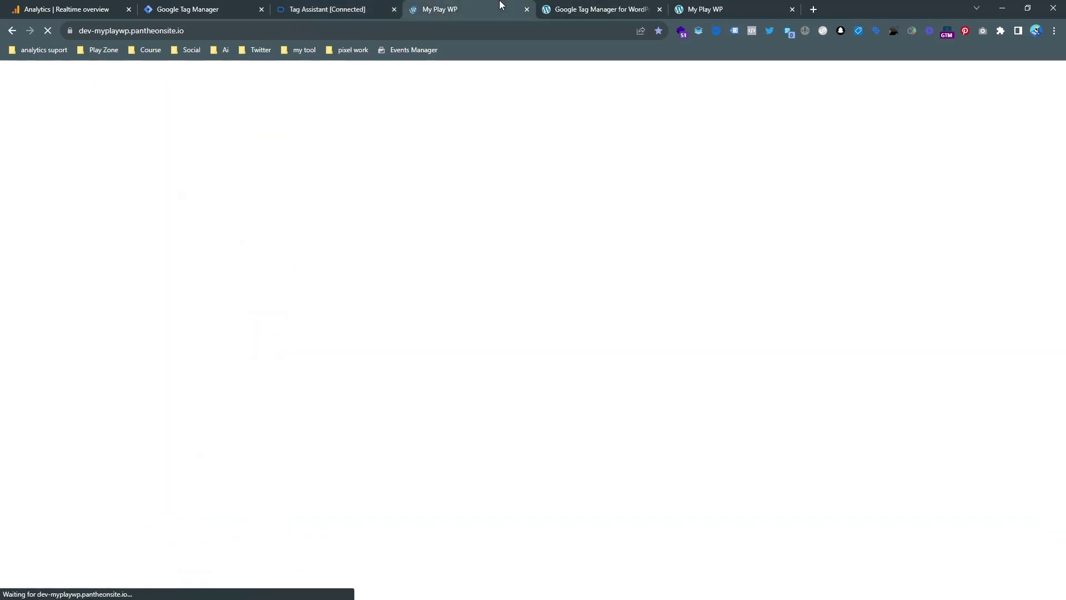
# Step: Open the Smart home hub black product from the Which Hub is Best for Your Home section of the store's home page
pyautogui.scroll(-1, 637, 331)
pyautogui.scroll(-3, 637, 332)
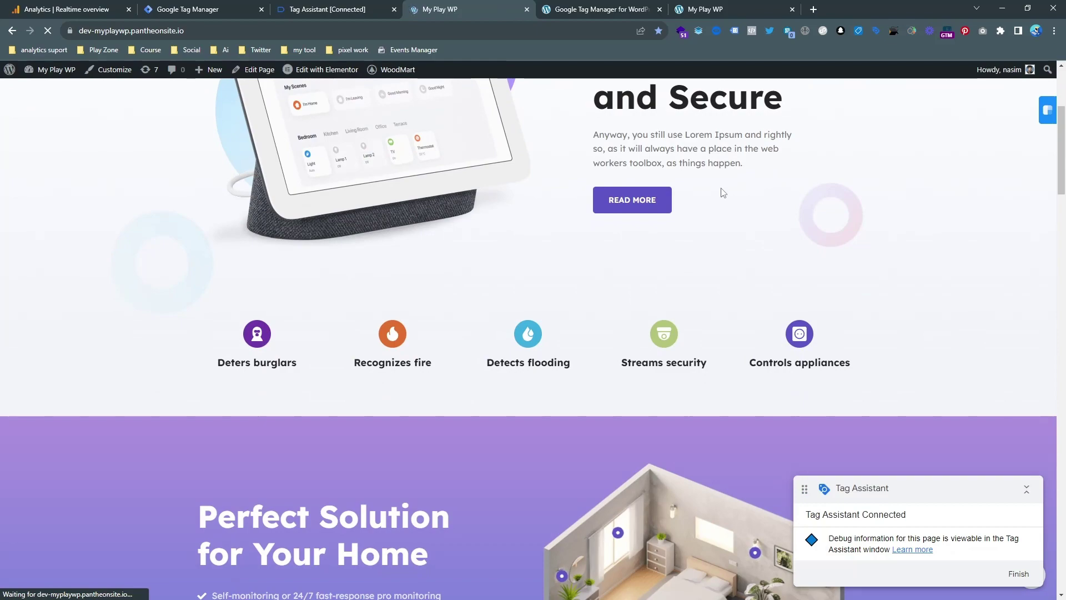
pyautogui.scroll(-18, 599, 305)
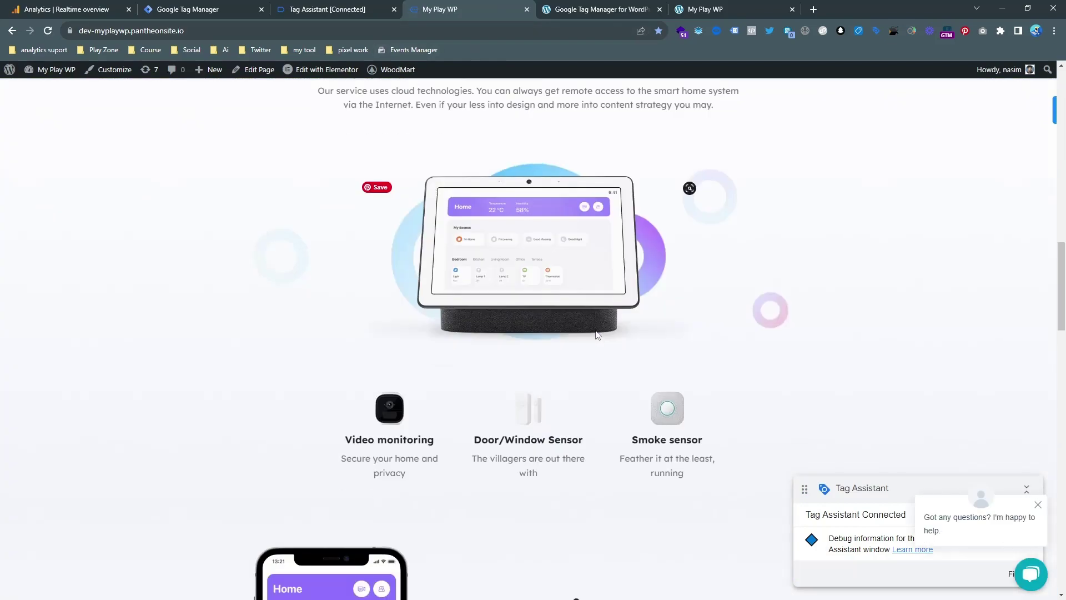
pyautogui.scroll(-18, 593, 348)
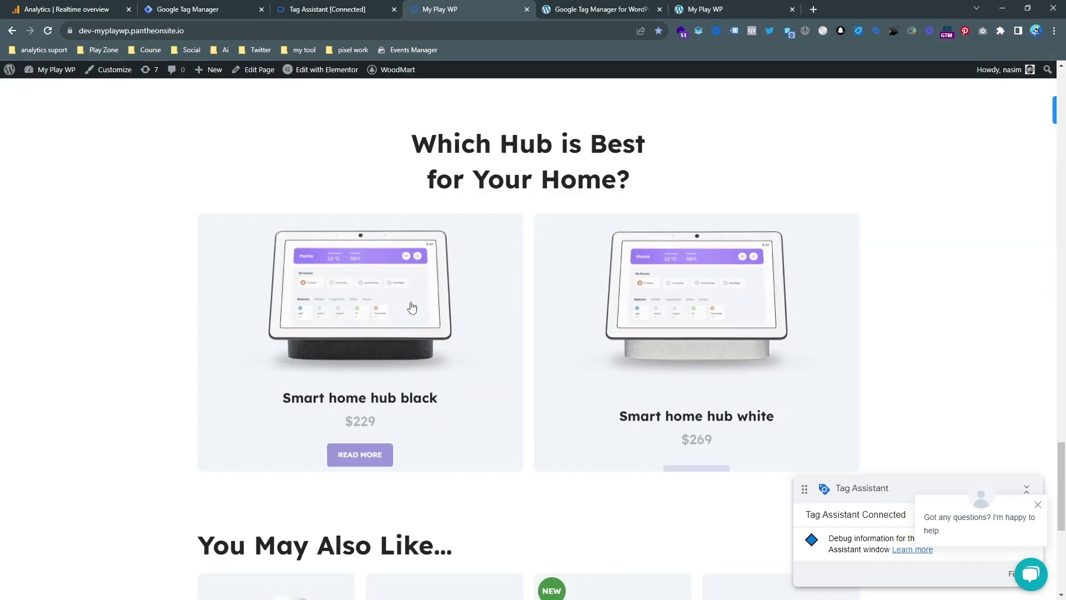
pyautogui.click(411, 308)
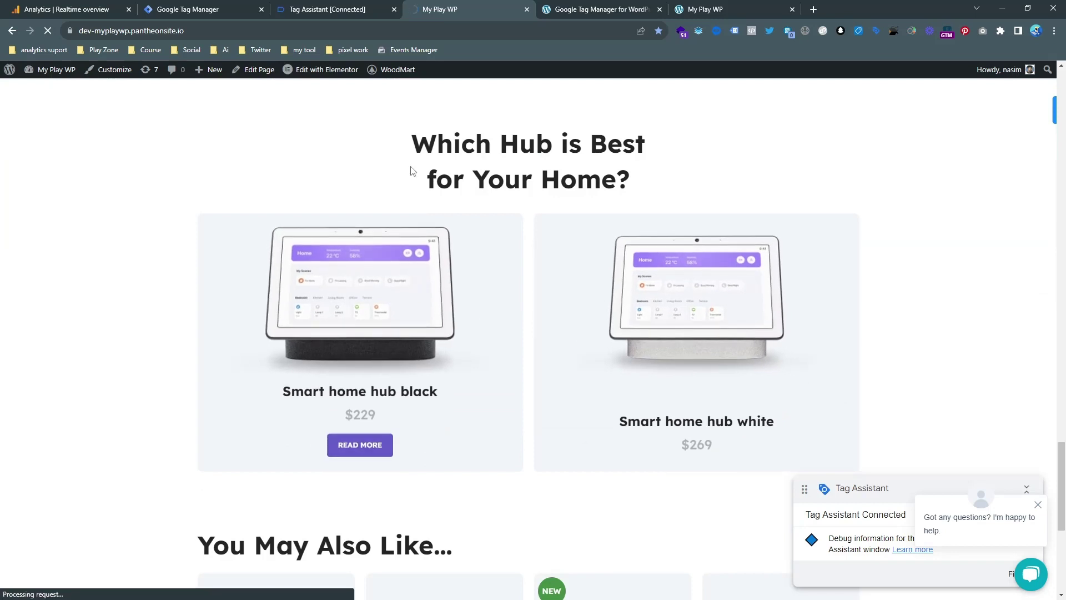
# Step: Switch to Tag Assistant, collapse the open API call and select the home page's view_item_list event
pyautogui.click(341, 7)
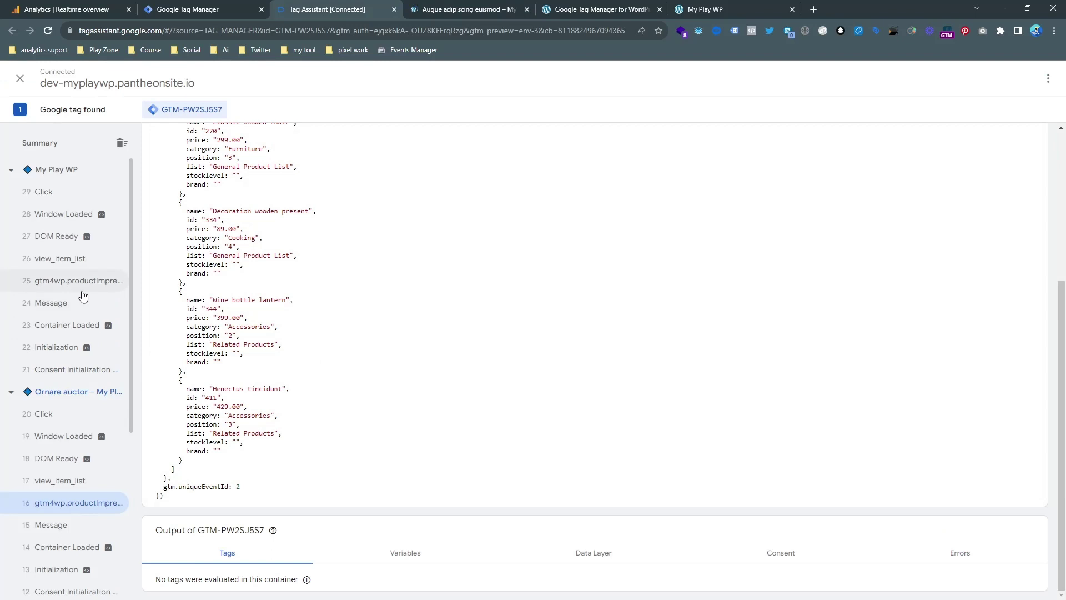
pyautogui.scroll(5, 214, 274)
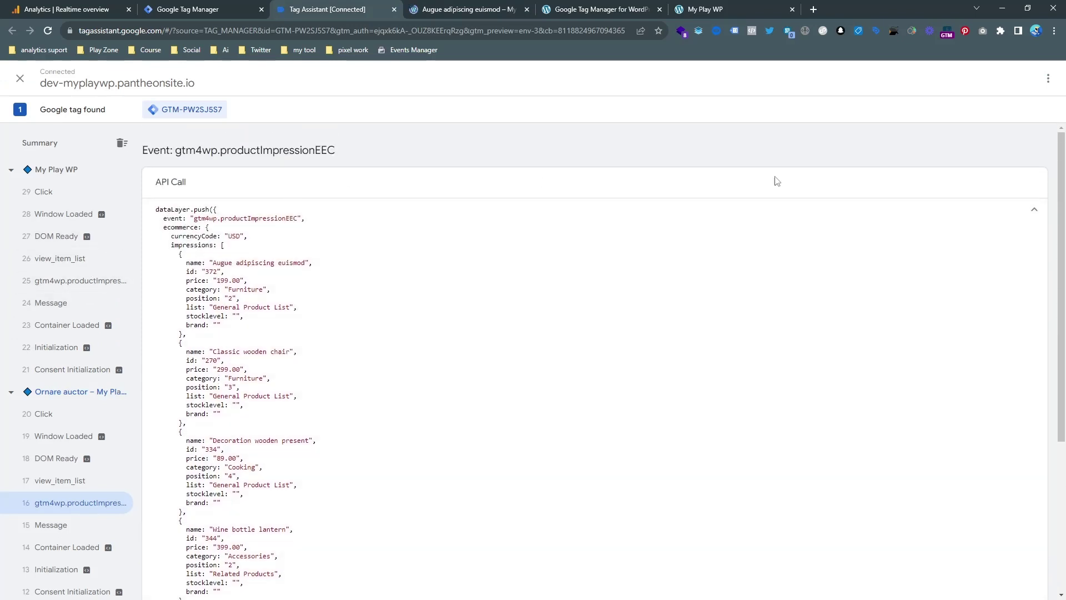
pyautogui.click(1012, 213)
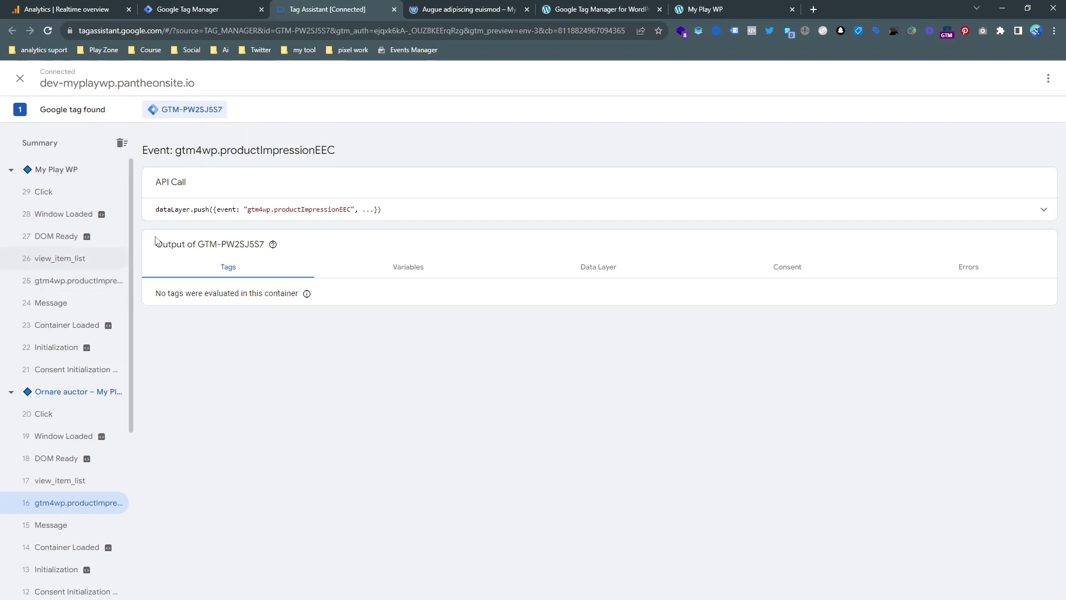
pyautogui.click(69, 254)
pyautogui.click(500, 9)
pyautogui.click(275, 5)
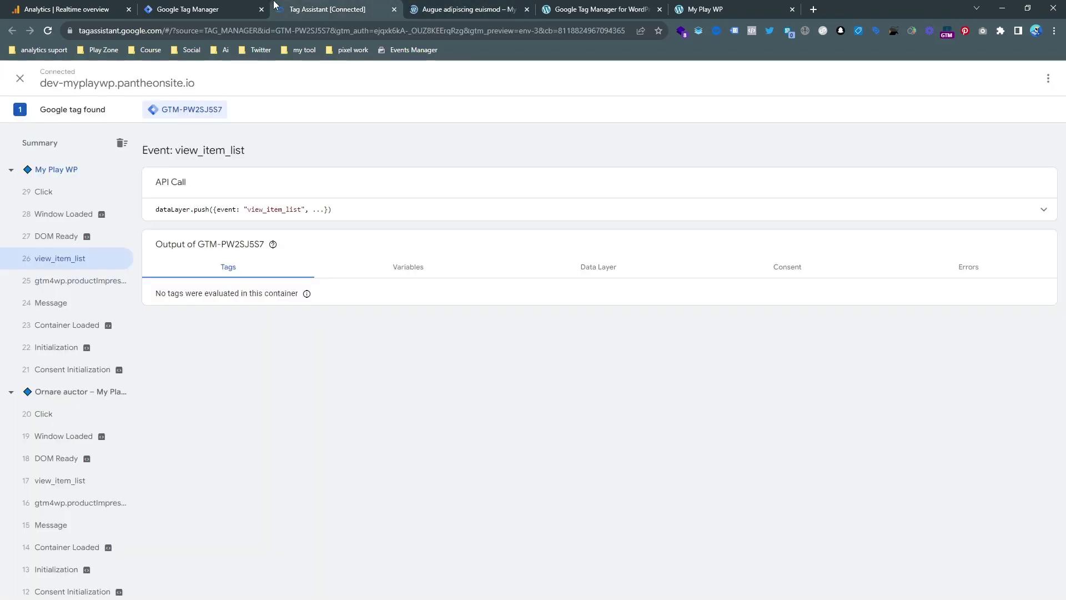
# Step: Examine the API call of the Augue adipiscing euismod page's view_item event and compare it with the product page in the store
pyautogui.click(71, 194)
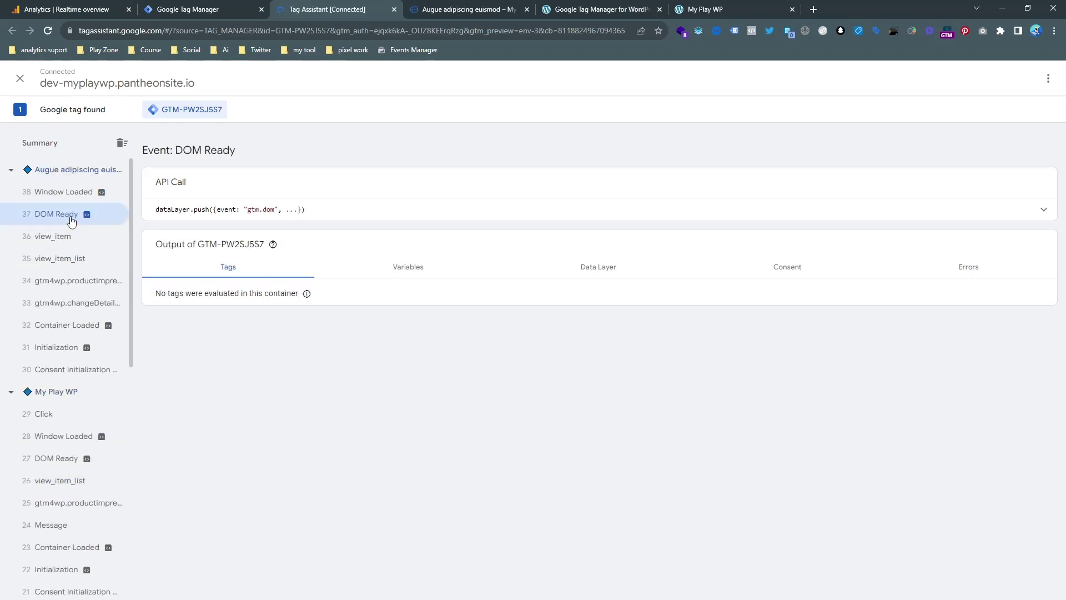
pyautogui.click(67, 239)
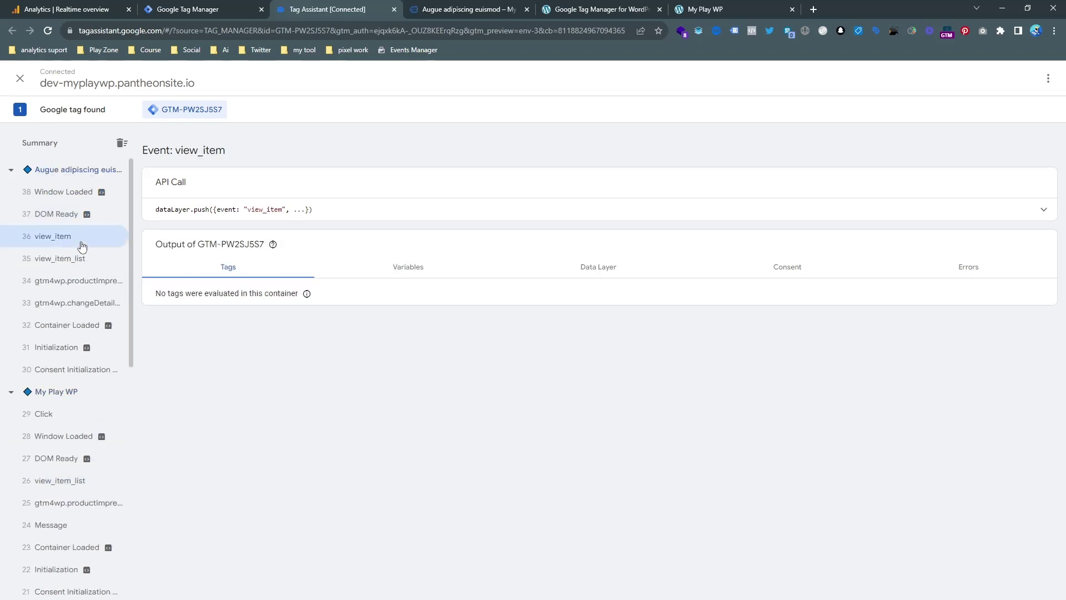
pyautogui.click(373, 210)
pyautogui.moveTo(164, 226); pyautogui.dragTo(232, 340)
pyautogui.click(257, 324)
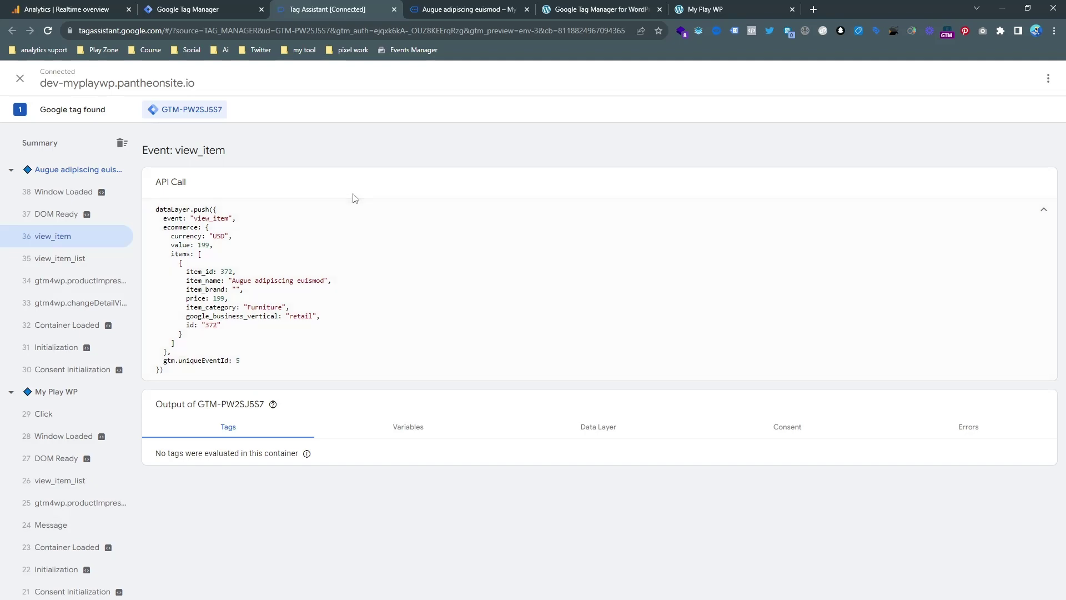
pyautogui.click(469, 9)
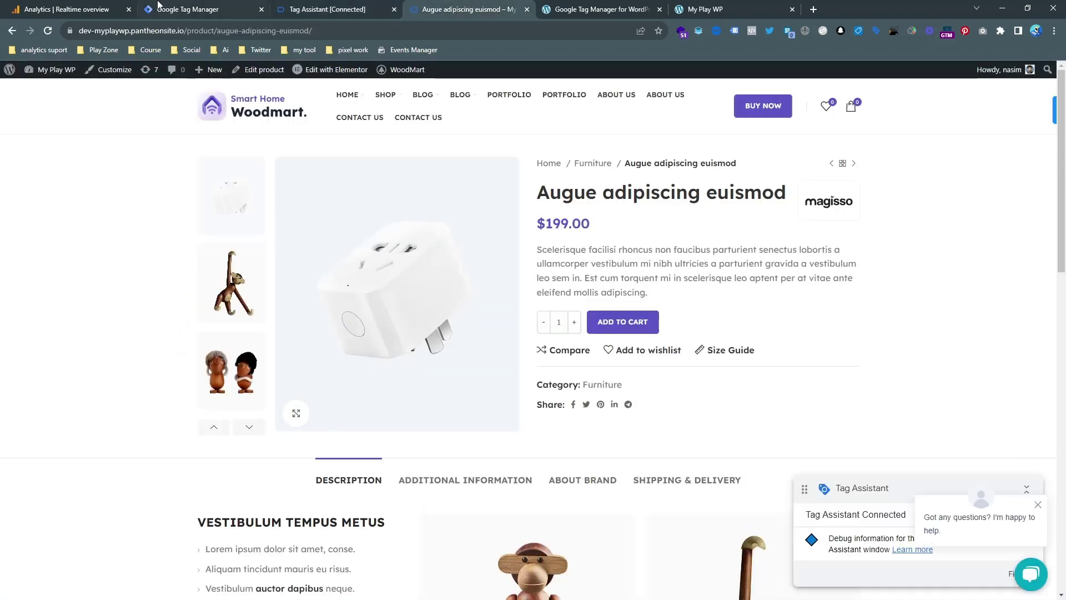
# Step: Switch to Google Tag Manager and create a tag of the Google Tag type
pyautogui.click(161, 8)
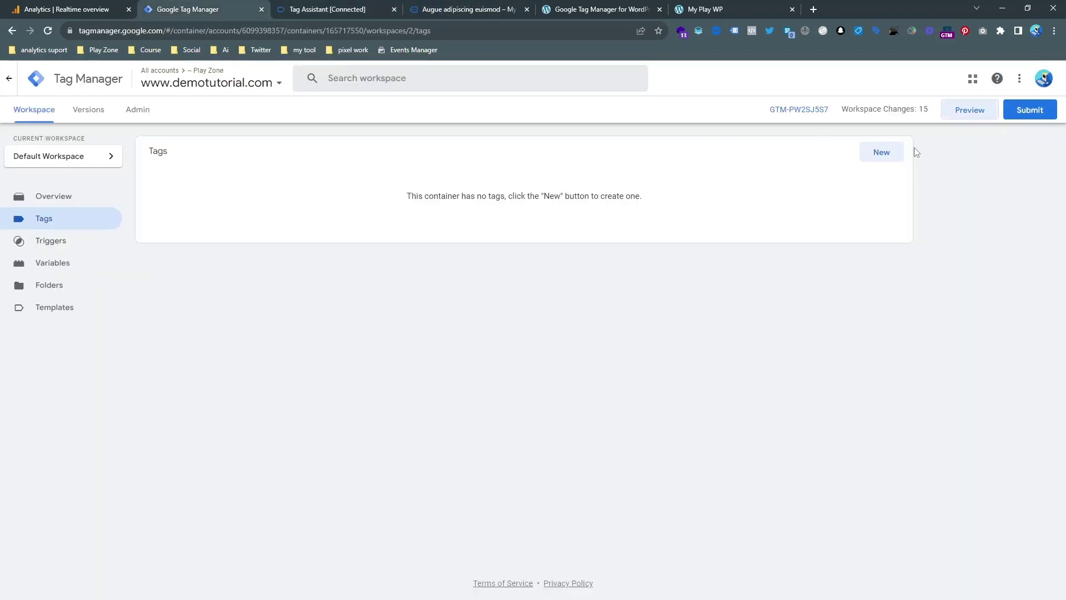
pyautogui.click(886, 154)
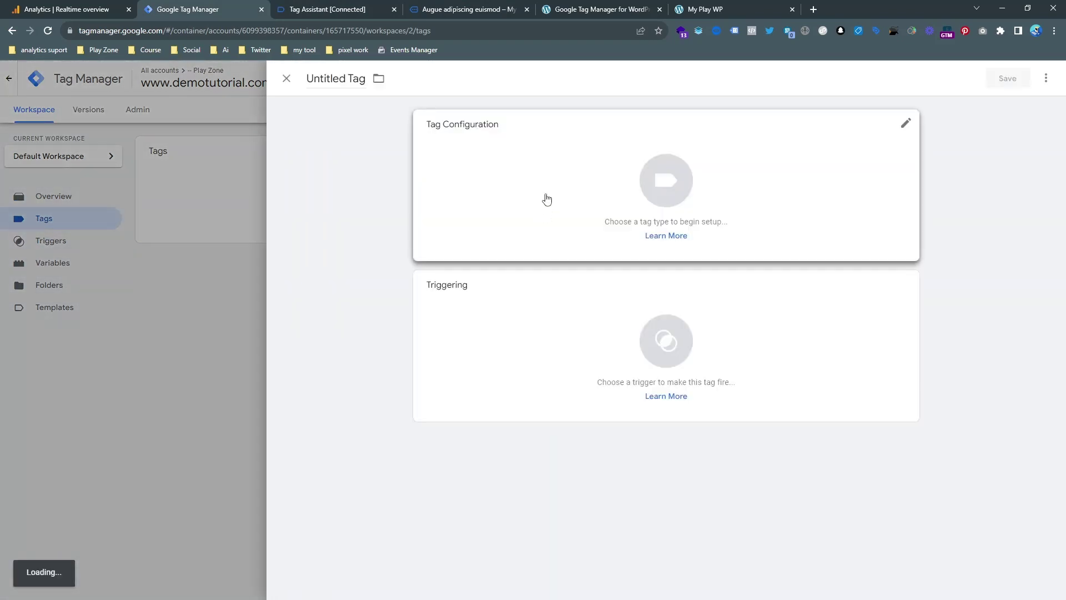
pyautogui.click(546, 207)
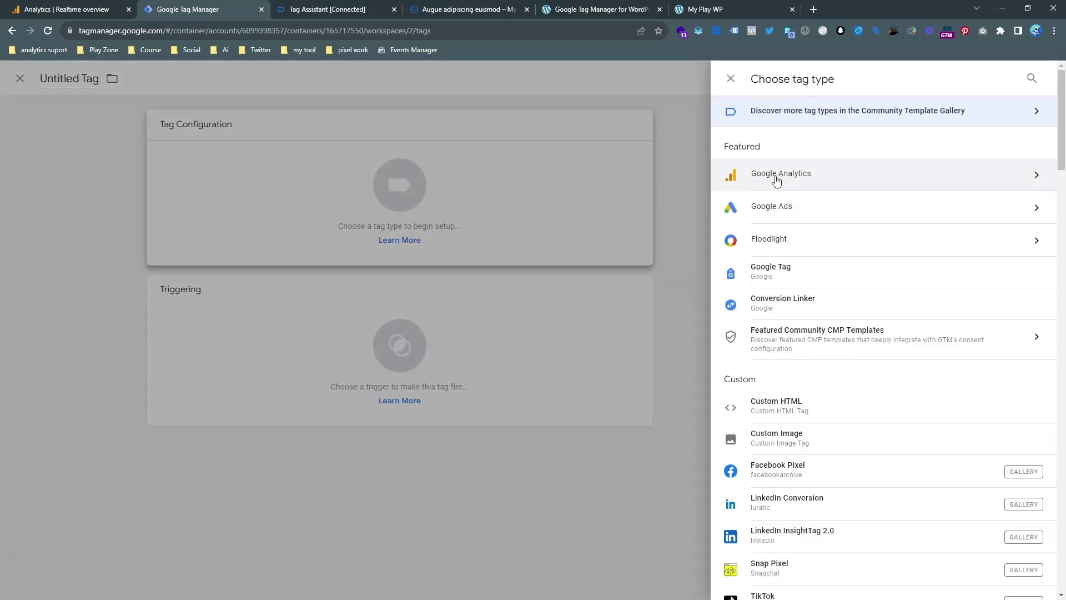
pyautogui.click(776, 181)
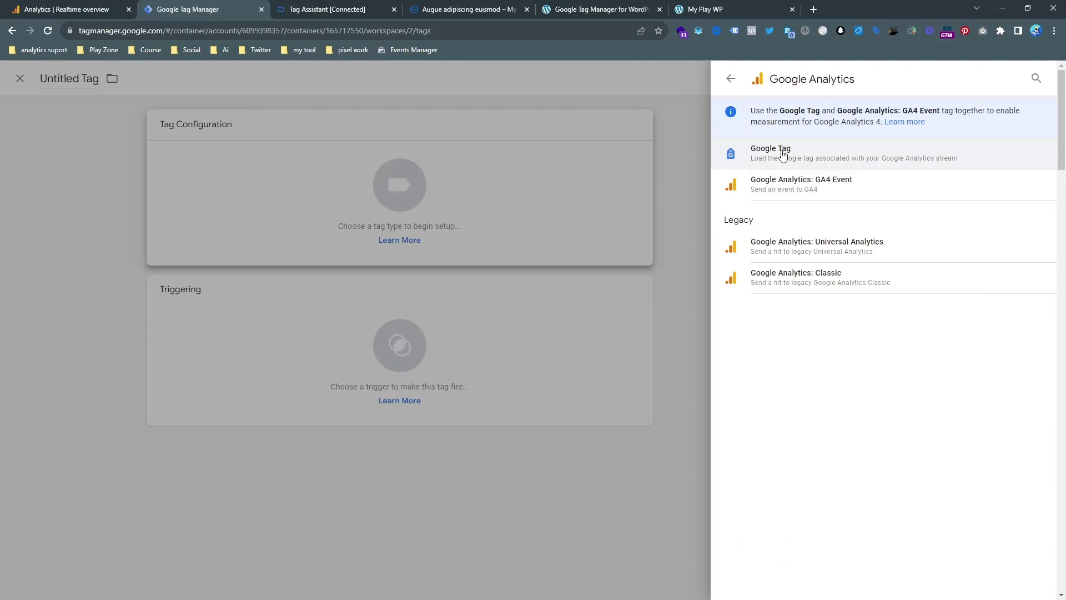
pyautogui.click(779, 153)
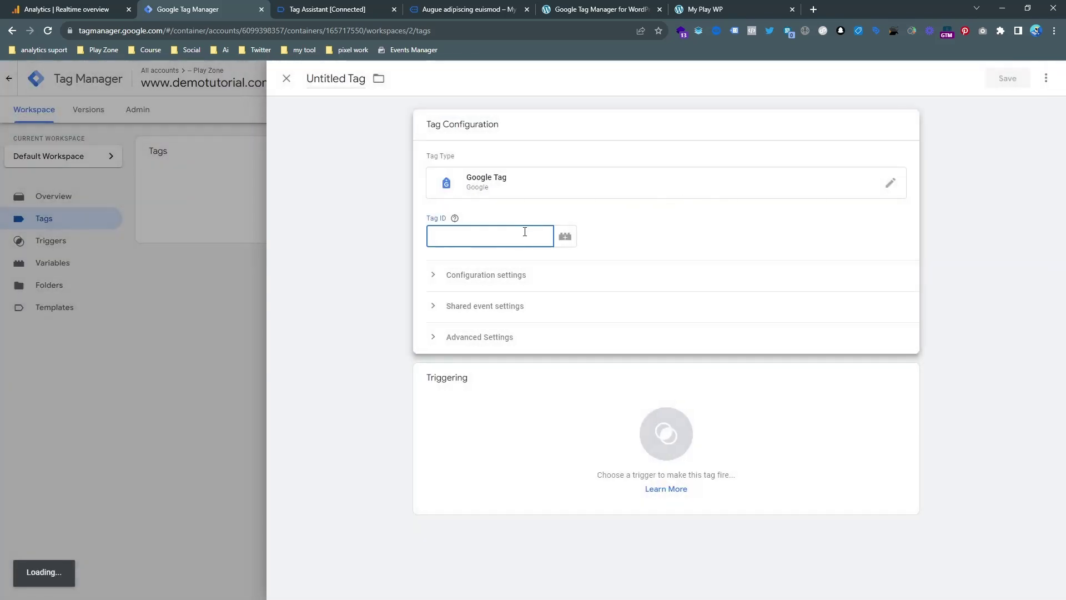
# Step: Switch to Google Analytics and copy the measurement ID of the test space web data stream
pyautogui.click(84, 9)
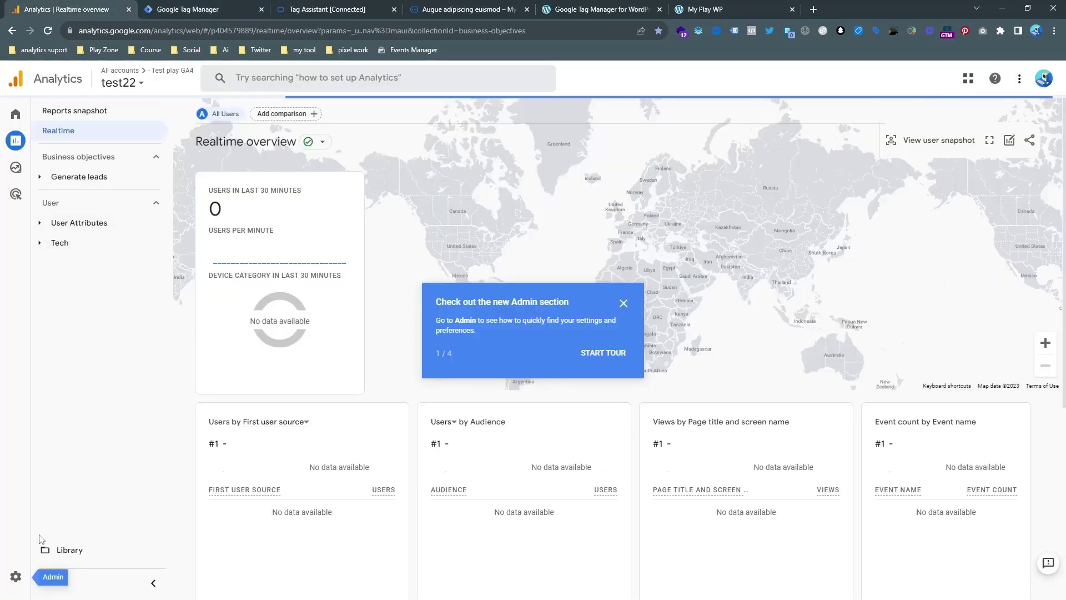
pyautogui.click(17, 576)
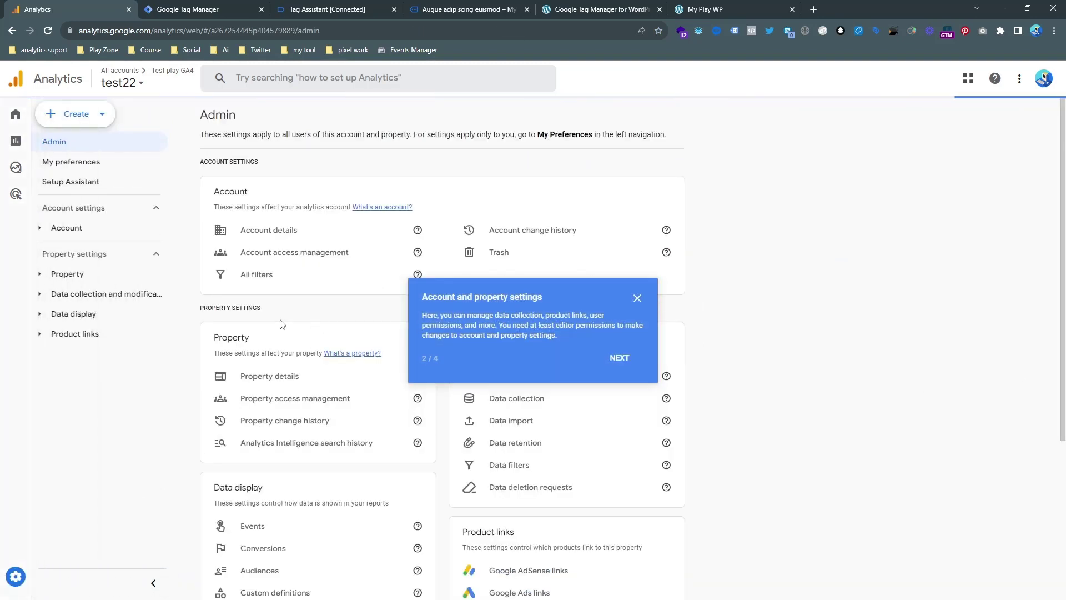
pyautogui.click(77, 171)
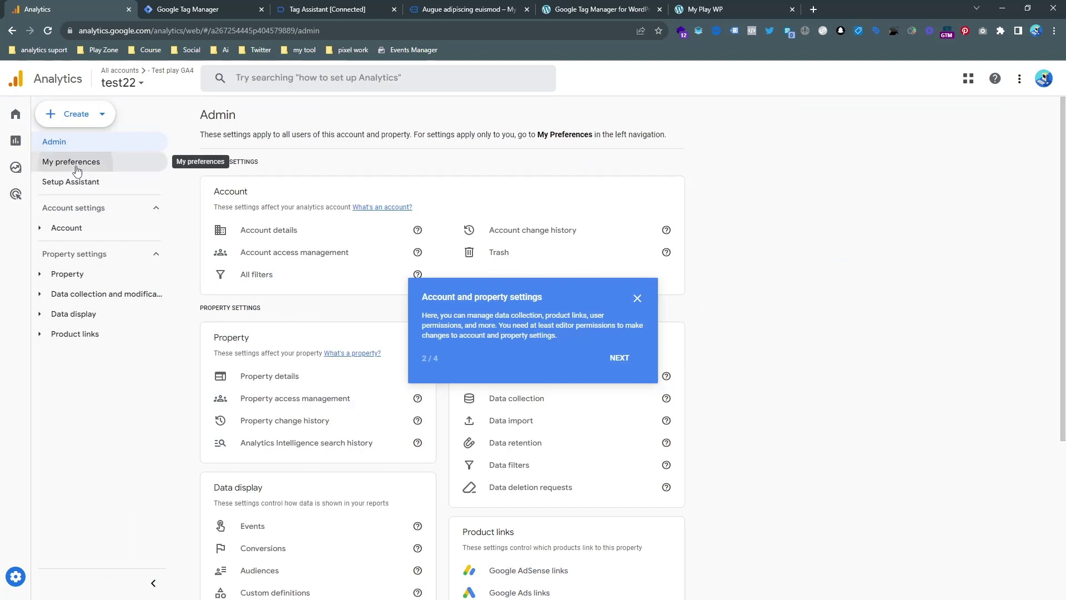
pyautogui.click(40, 277)
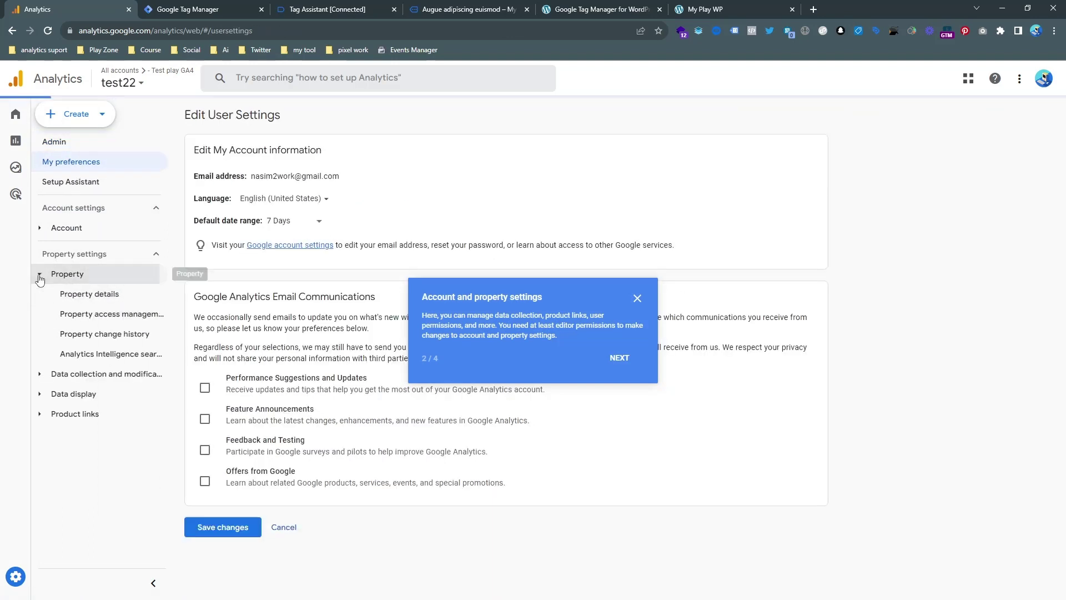
pyautogui.click(42, 376)
pyautogui.click(61, 393)
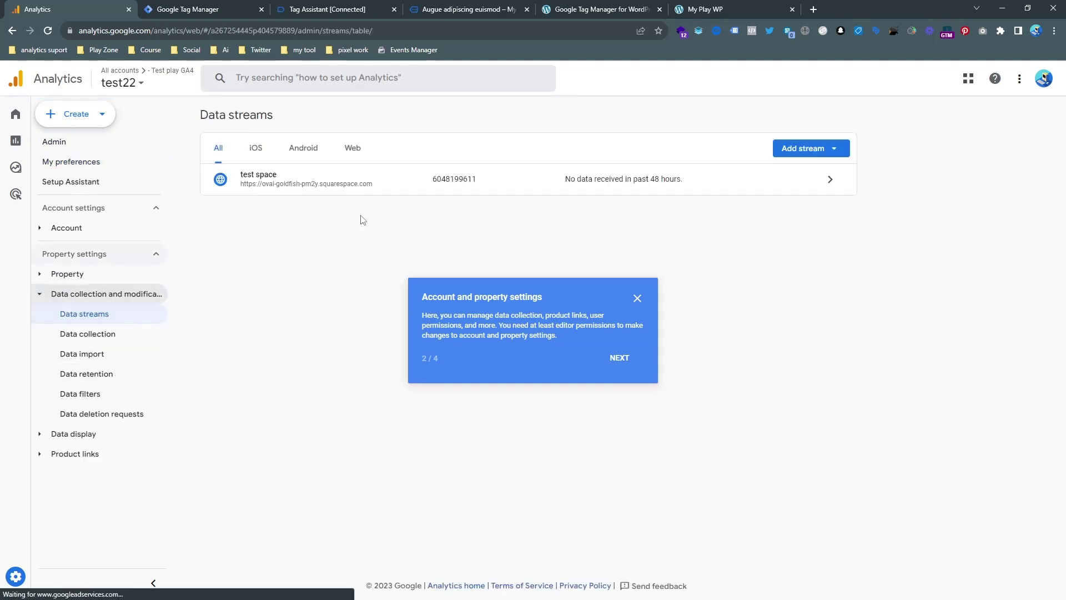
pyautogui.click(382, 181)
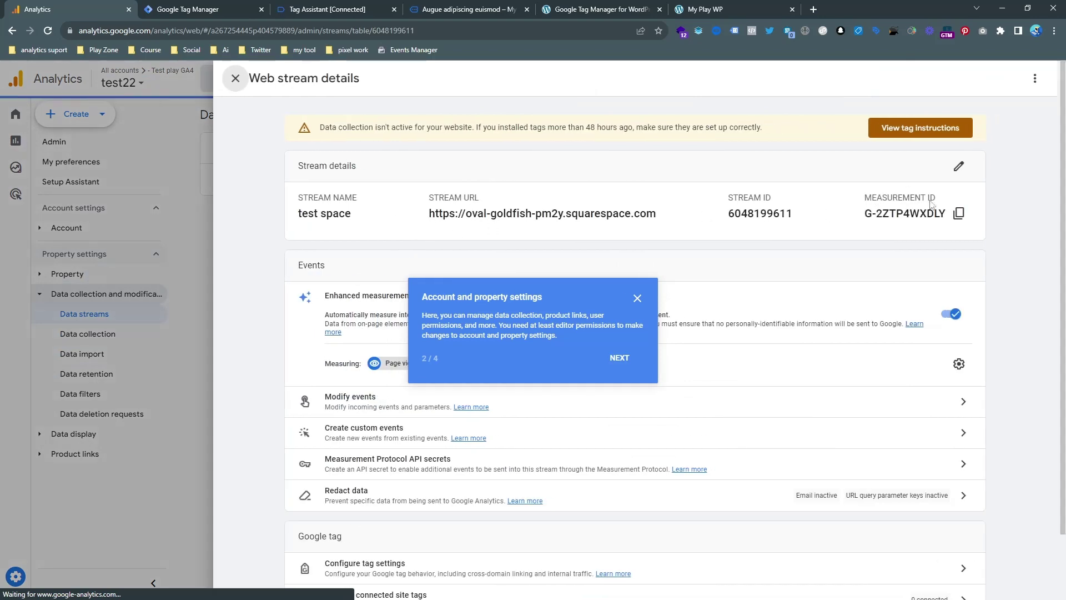
pyautogui.click(960, 213)
# Step: Back in Tag Manager, set the tag ID to G-2ZTP4WXDLY with an All Pages trigger and save the tag as Google Tag
pyautogui.click(243, 7)
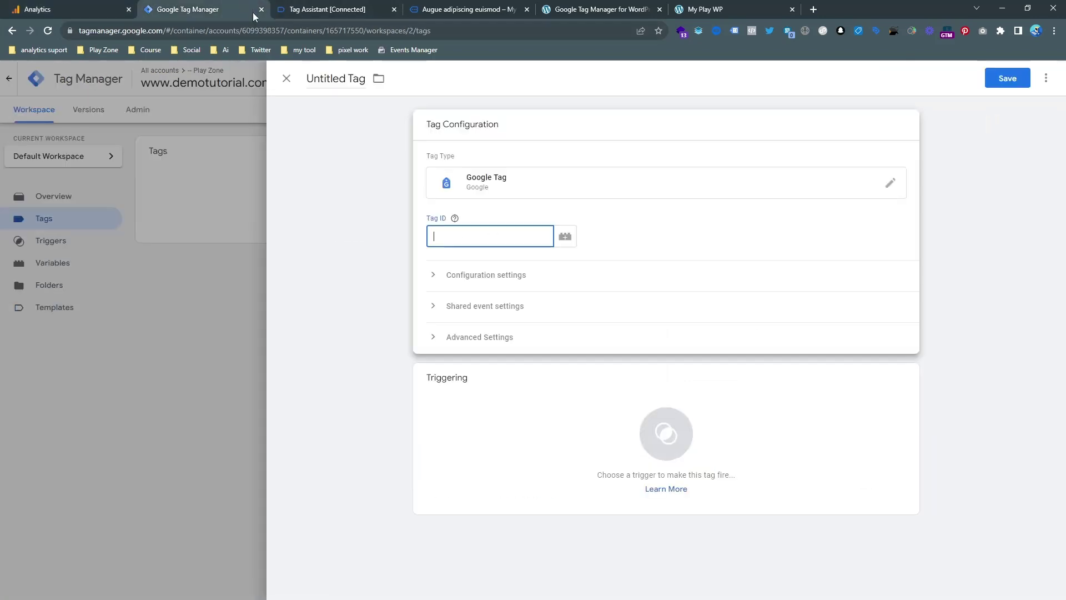
pyautogui.hotkey('ctrl', 'v')
pyautogui.click(549, 395)
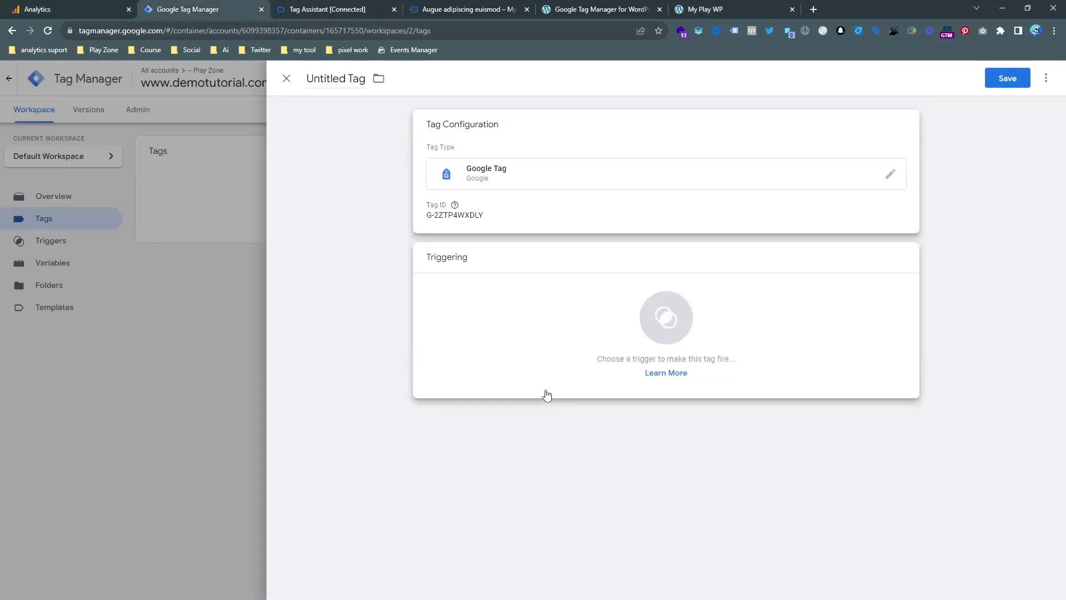
pyautogui.click(383, 124)
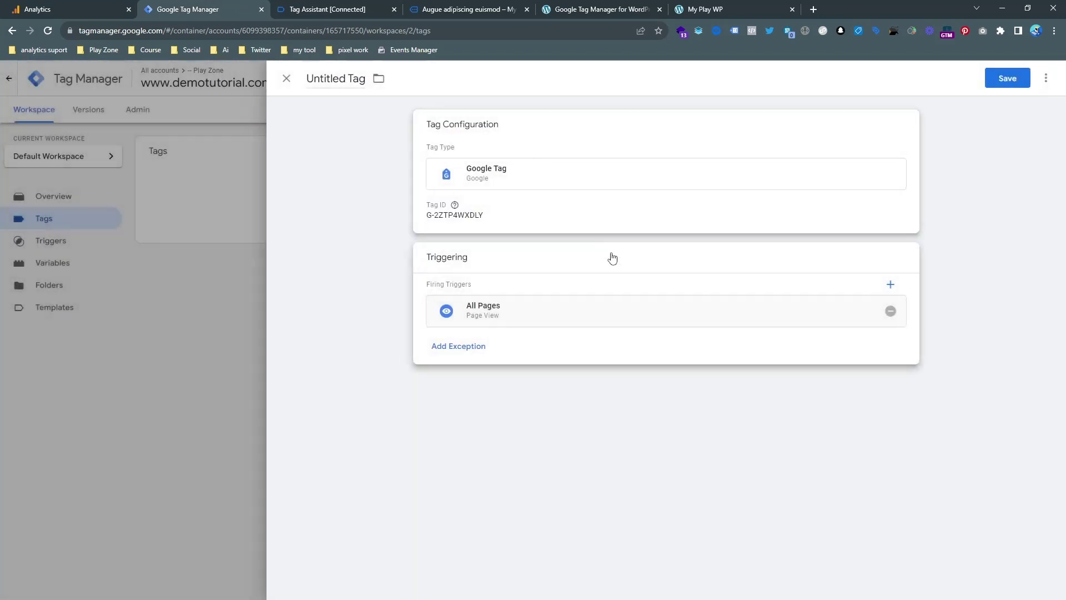
pyautogui.click(1000, 75)
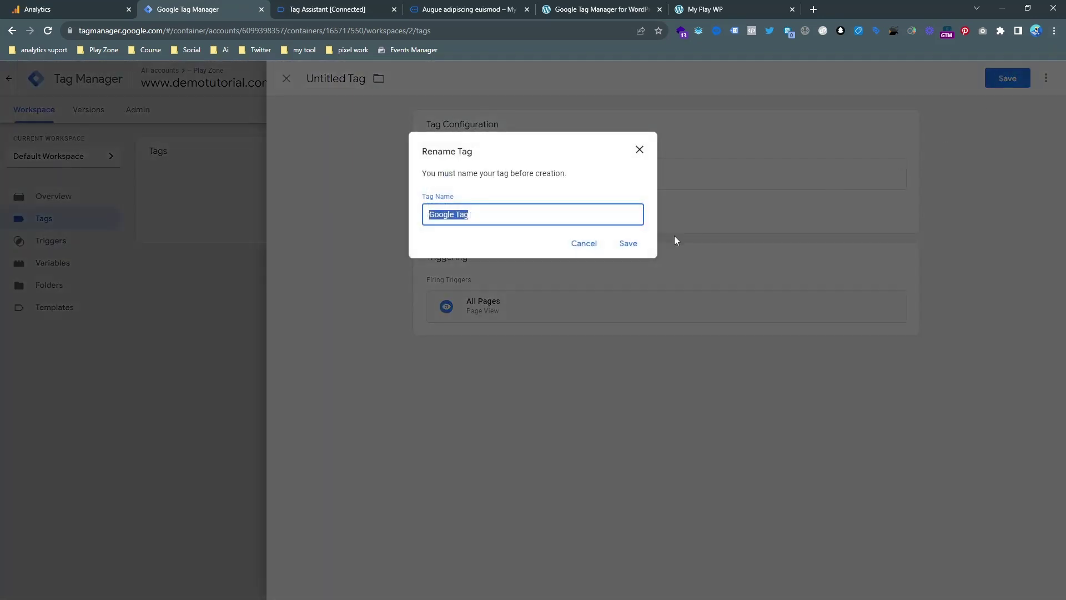
pyautogui.click(629, 244)
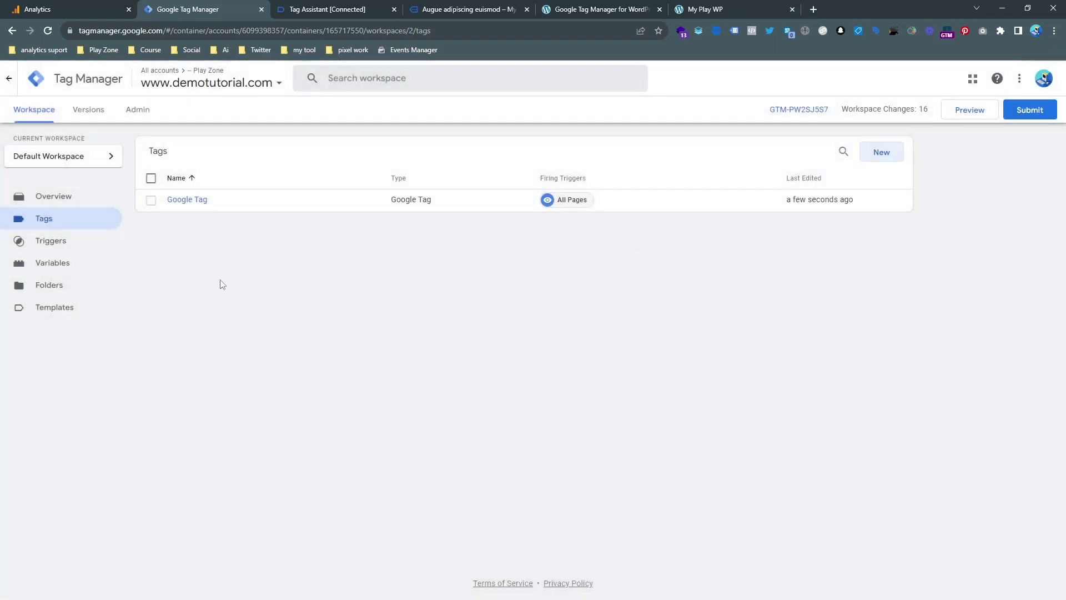
# Step: Create a Google Analytics: GA4 Event tag with the measurement ID G-2ZTP4WXDLY
pyautogui.click(881, 153)
pyautogui.click(554, 205)
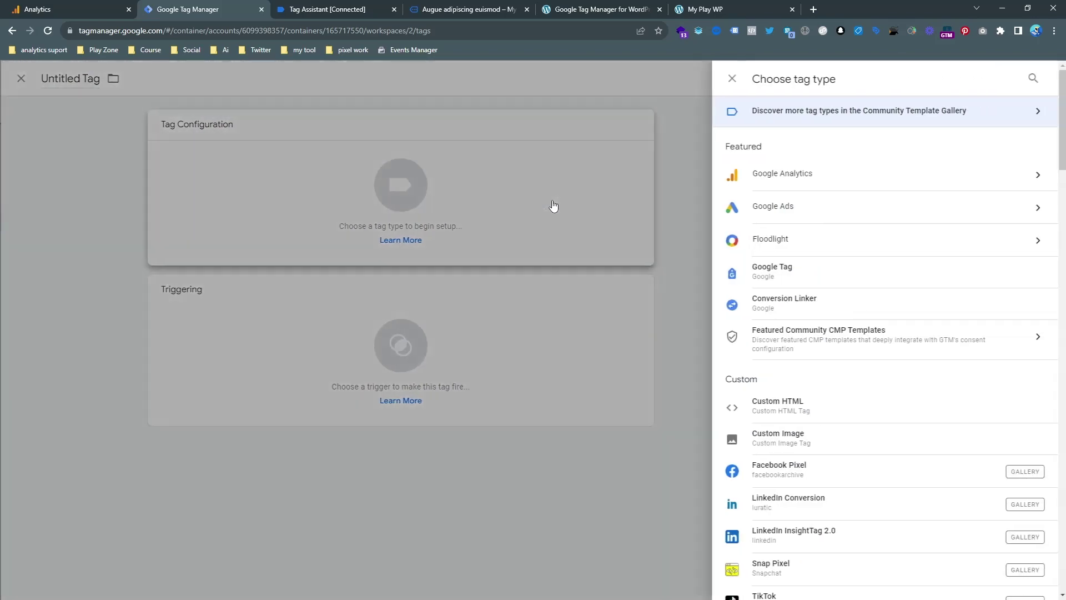
pyautogui.click(811, 188)
pyautogui.click(811, 185)
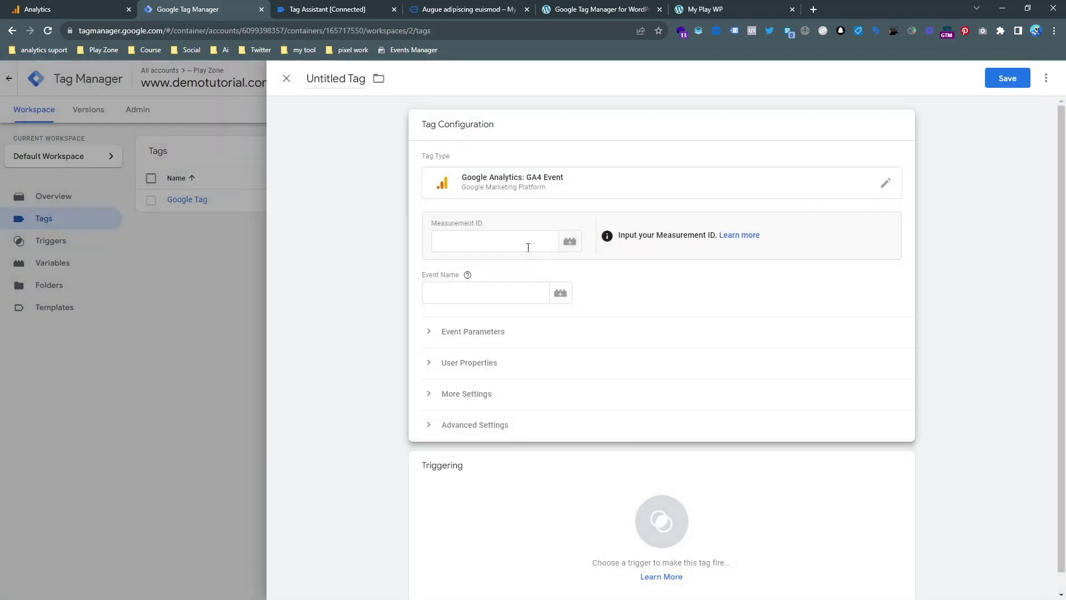
pyautogui.click(532, 247)
pyautogui.click(541, 275)
# Step: Set the GA4 event tag's event name to the Event variable
pyautogui.moveTo(465, 276)
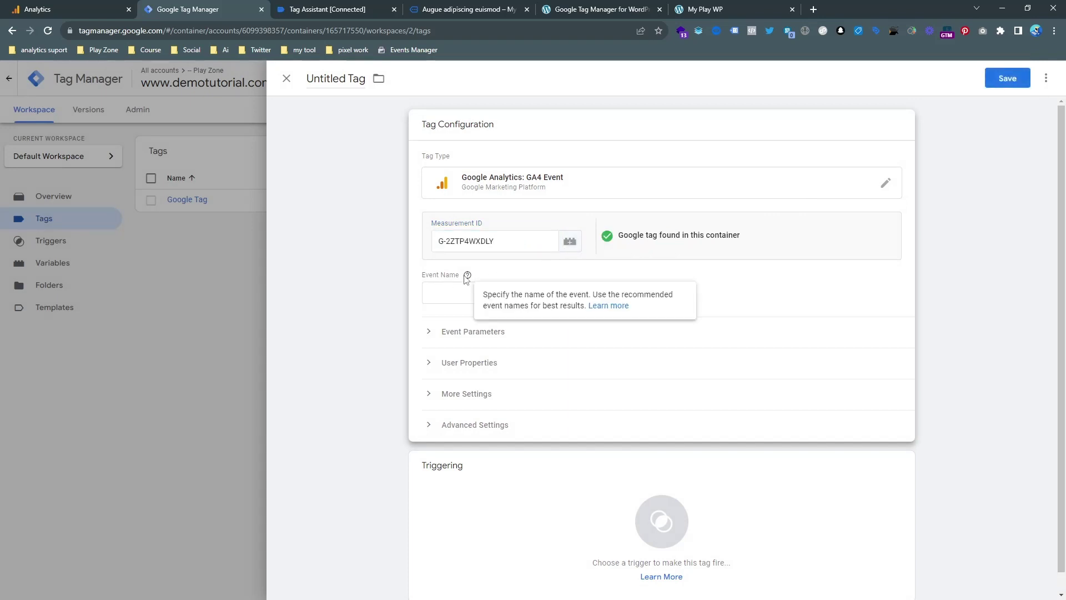
pyautogui.click(561, 294)
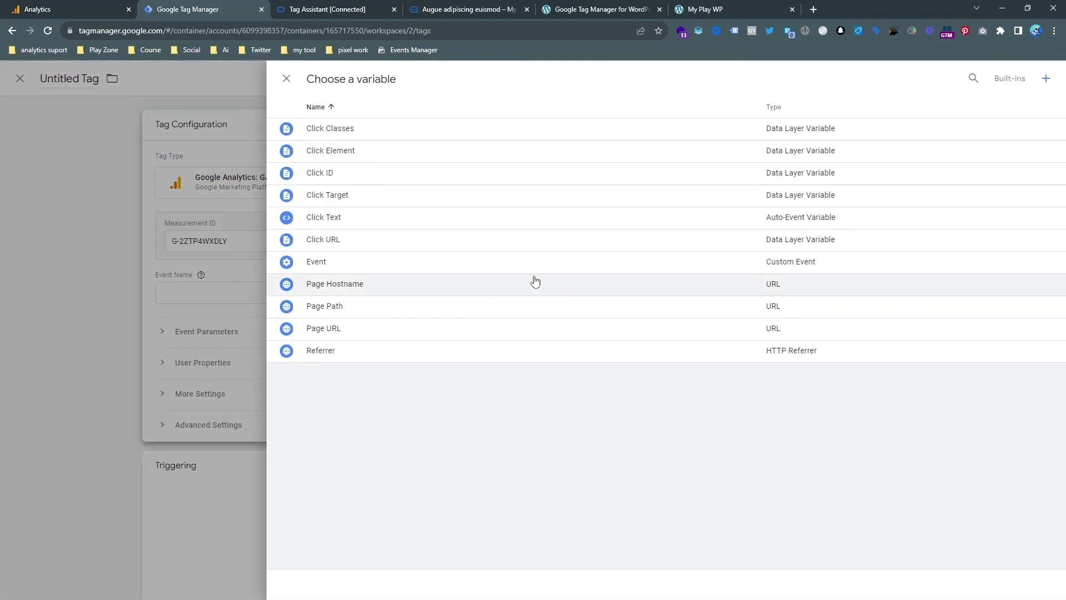
pyautogui.click(333, 264)
# Step: Add four empty event parameter rows to the GA4 event tag
pyautogui.scroll(-1, 547, 311)
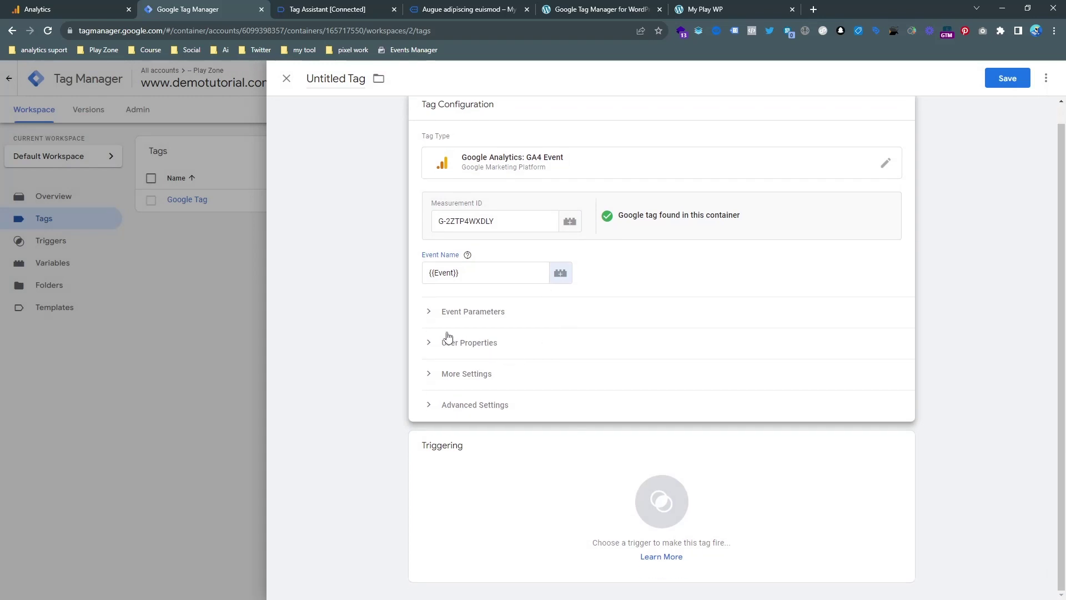
pyautogui.click(432, 314)
pyautogui.click(481, 394)
pyautogui.click(478, 424)
pyautogui.click(479, 454)
pyautogui.click(479, 487)
pyautogui.scroll(-3, 482, 461)
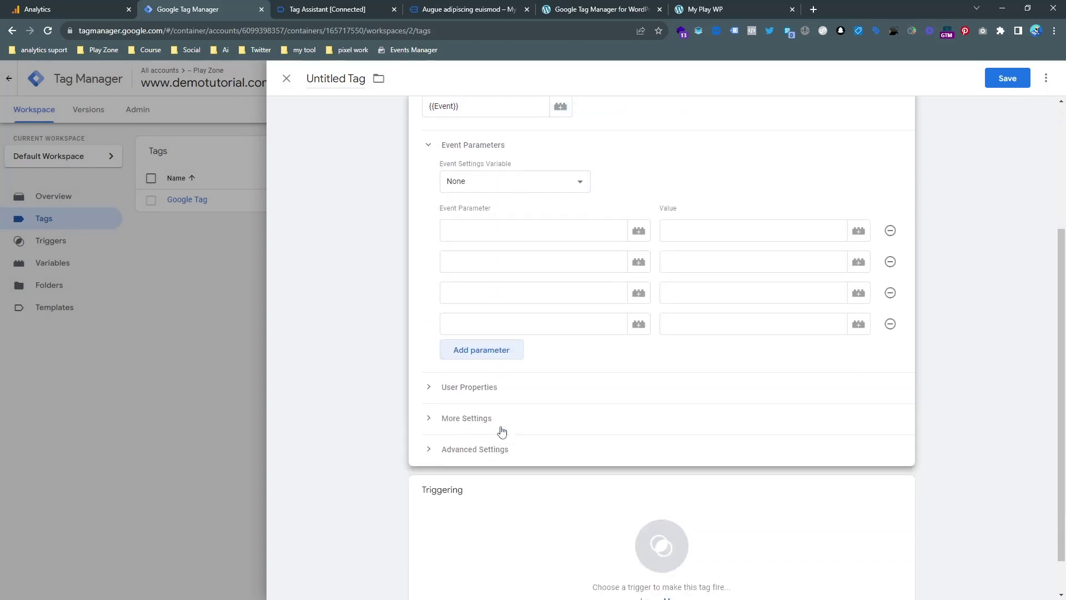
pyautogui.scroll(2, 550, 433)
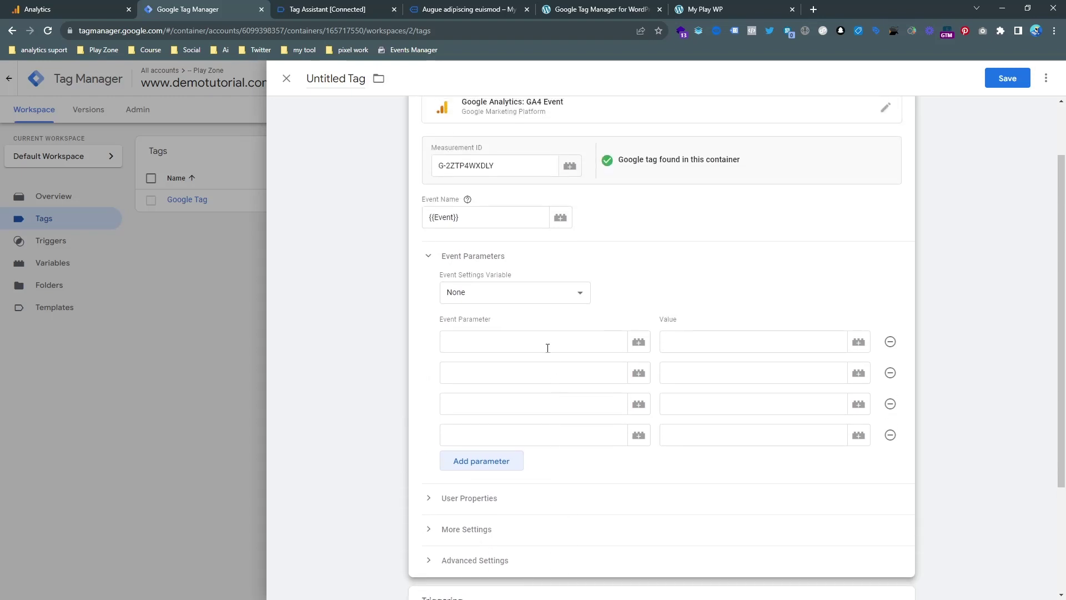
# Step: Search the web for the GA4 event list in a new tab and open the purchase event's reference from the recommended events article
pyautogui.click(814, 8)
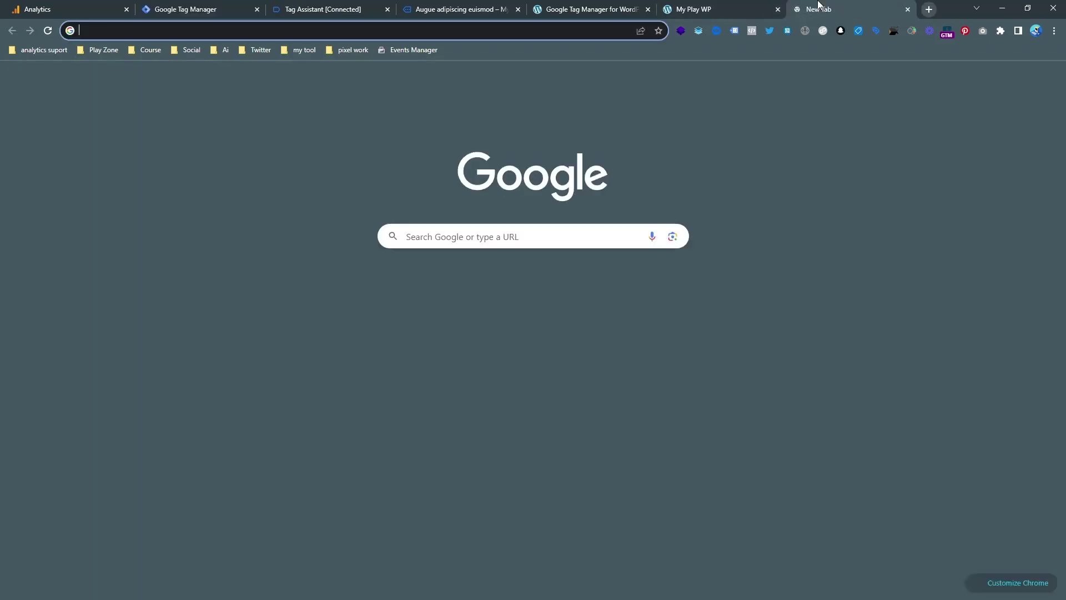
pyautogui.write('ga4')
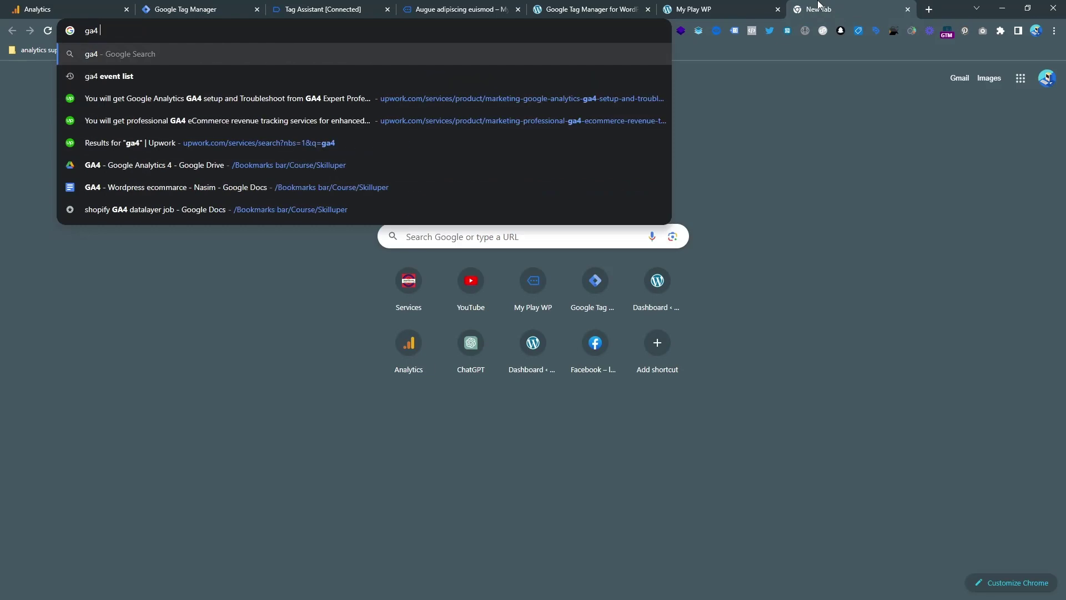
pyautogui.click(541, 75)
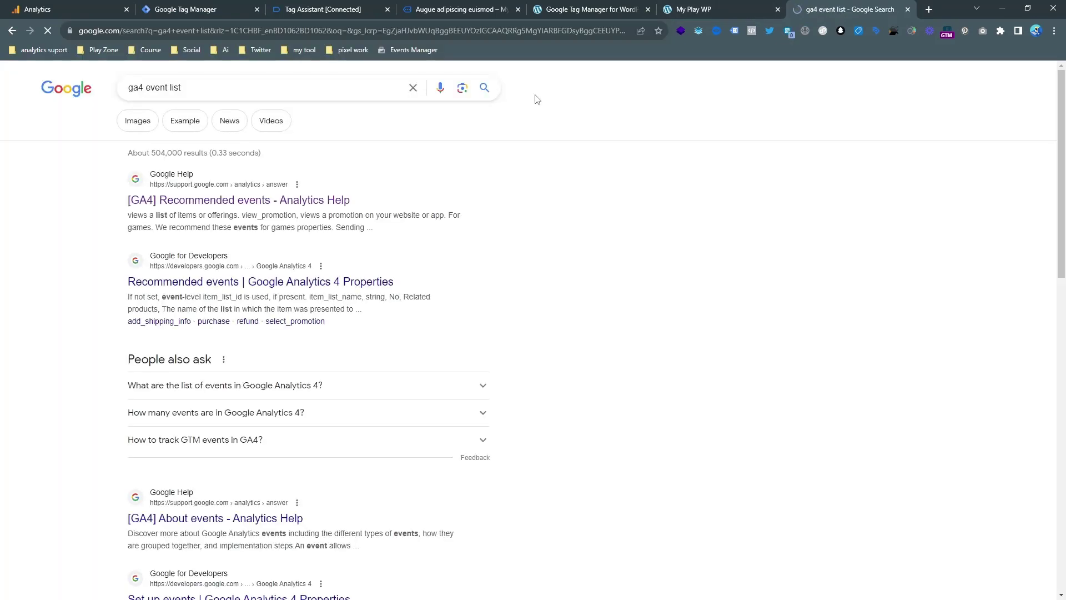
pyautogui.click(229, 201)
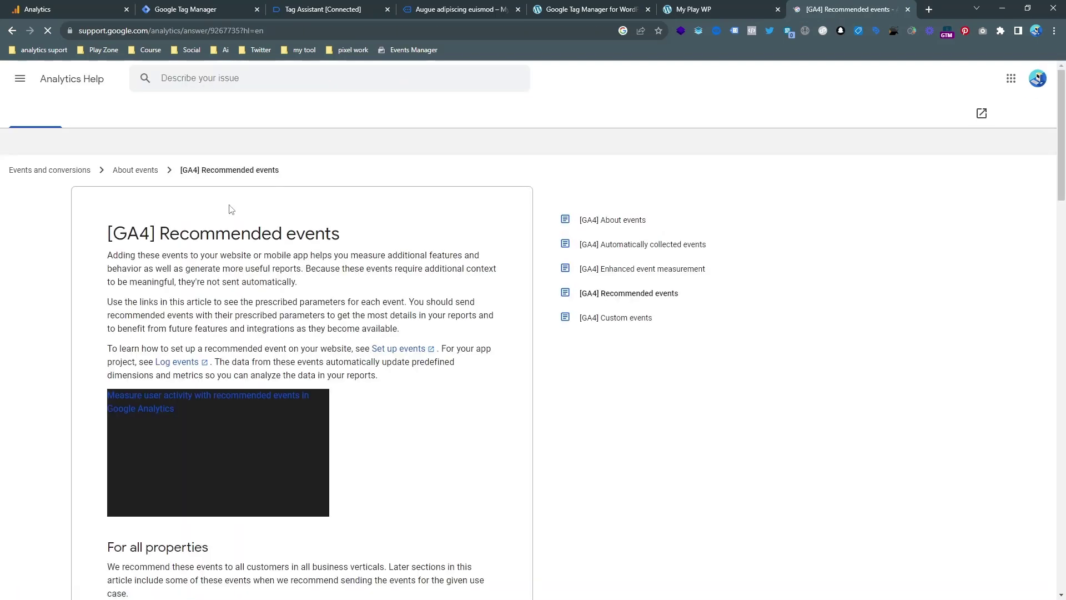
pyautogui.scroll(-7, 244, 220)
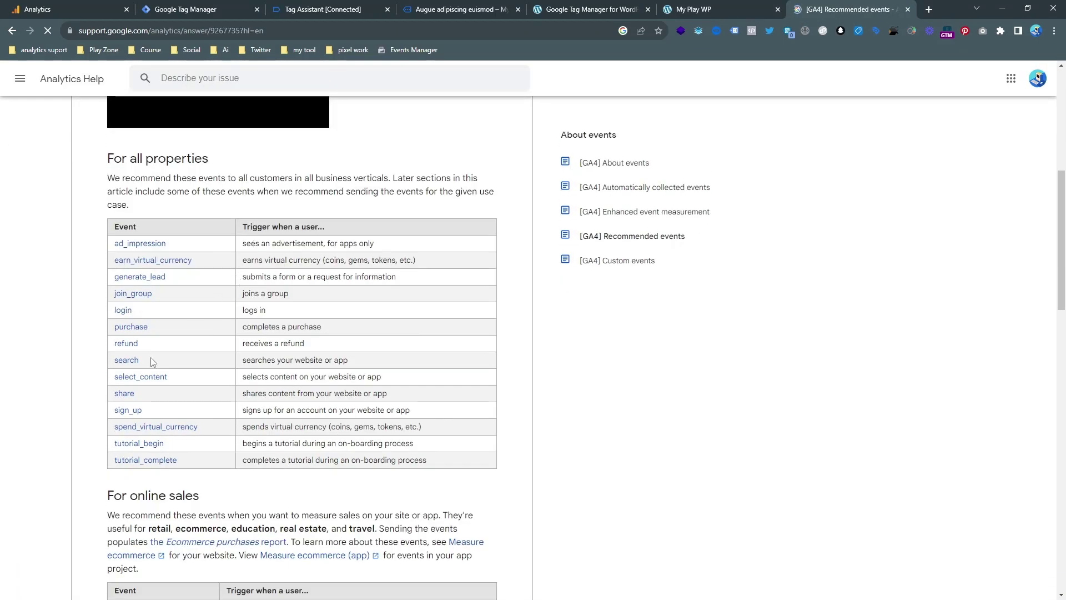
pyautogui.scroll(2, 139, 327)
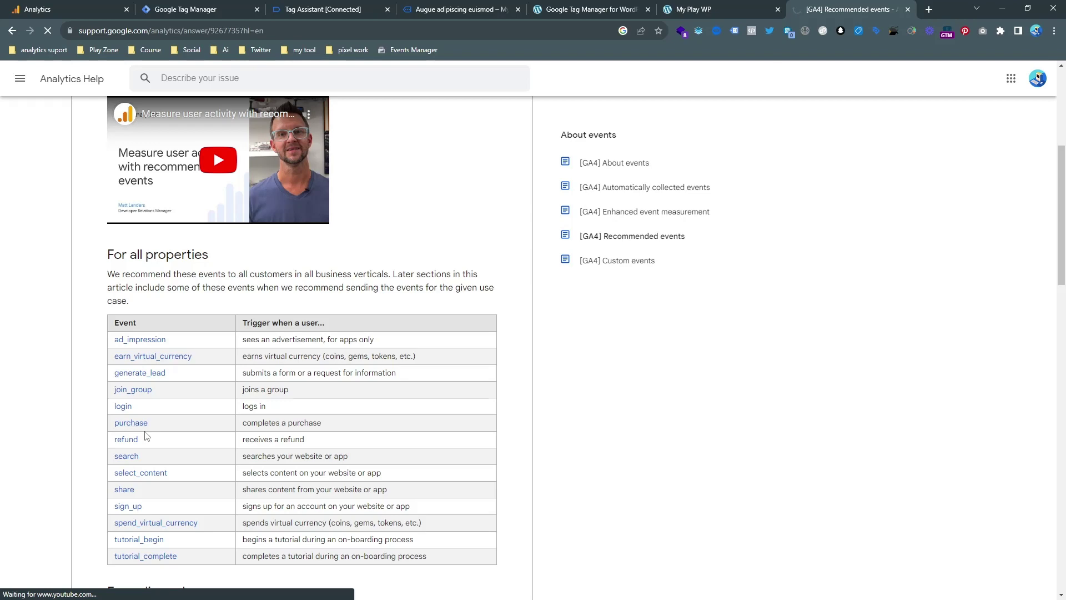
pyautogui.click(133, 423)
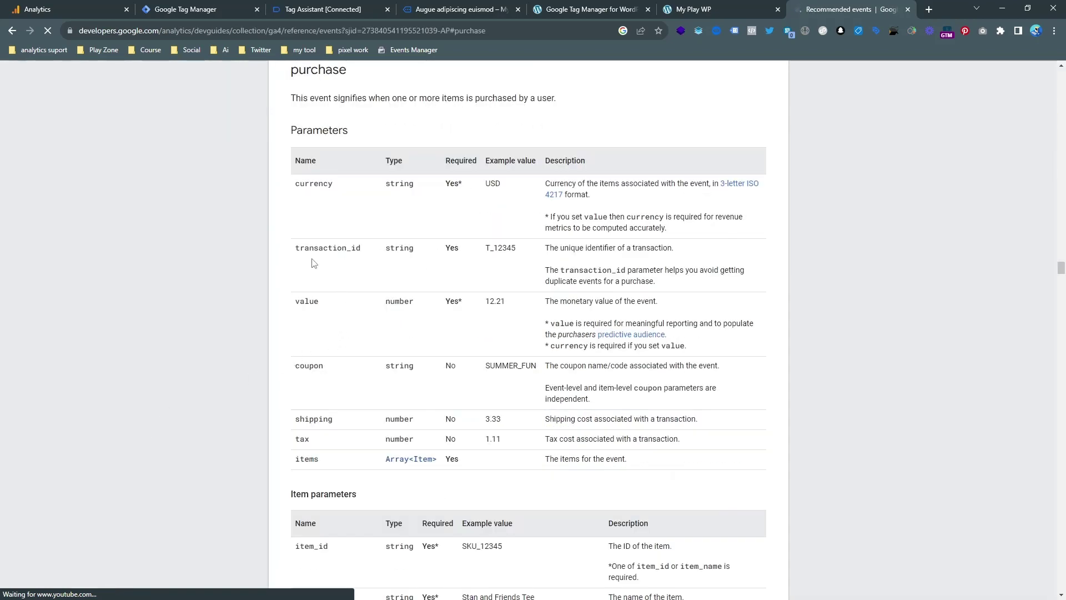
# Step: Copy the currency parameter name from the reference into the GA4 event tag's first parameter row in Tag Manager, with the value USD
pyautogui.doubleClick(305, 239)
pyautogui.hotkey('ctrl', 'c')
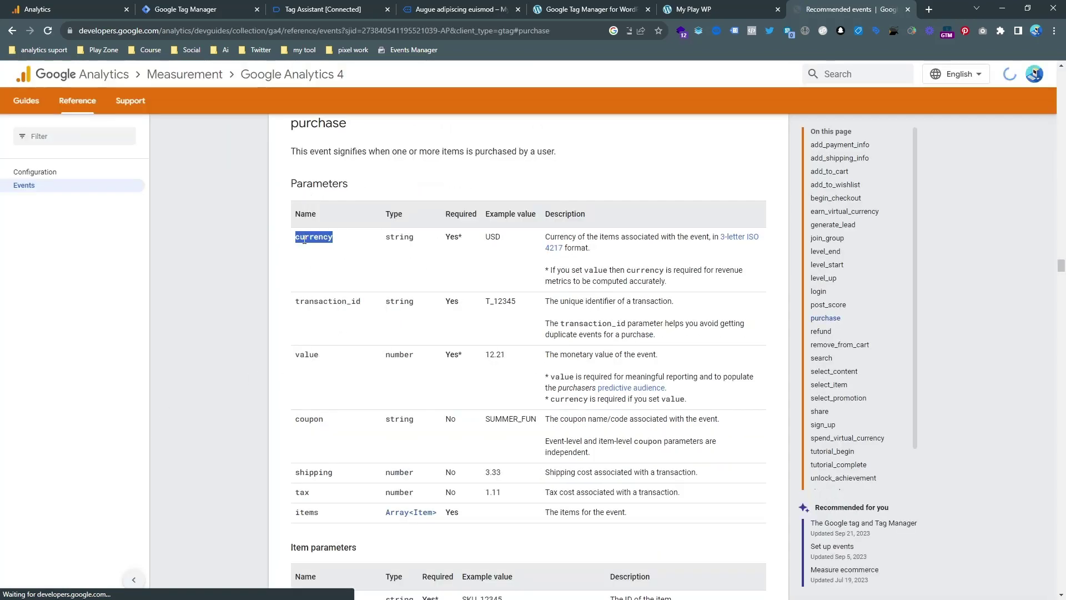
pyautogui.click(178, 9)
pyautogui.click(504, 342)
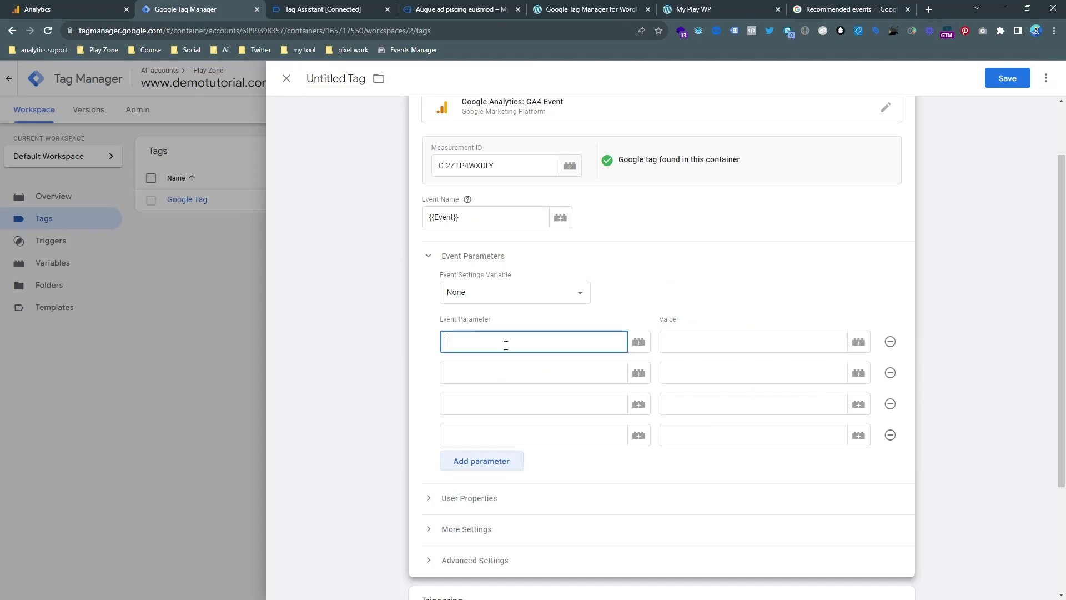
pyautogui.hotkey('ctrl', 'v')
pyautogui.click(690, 343)
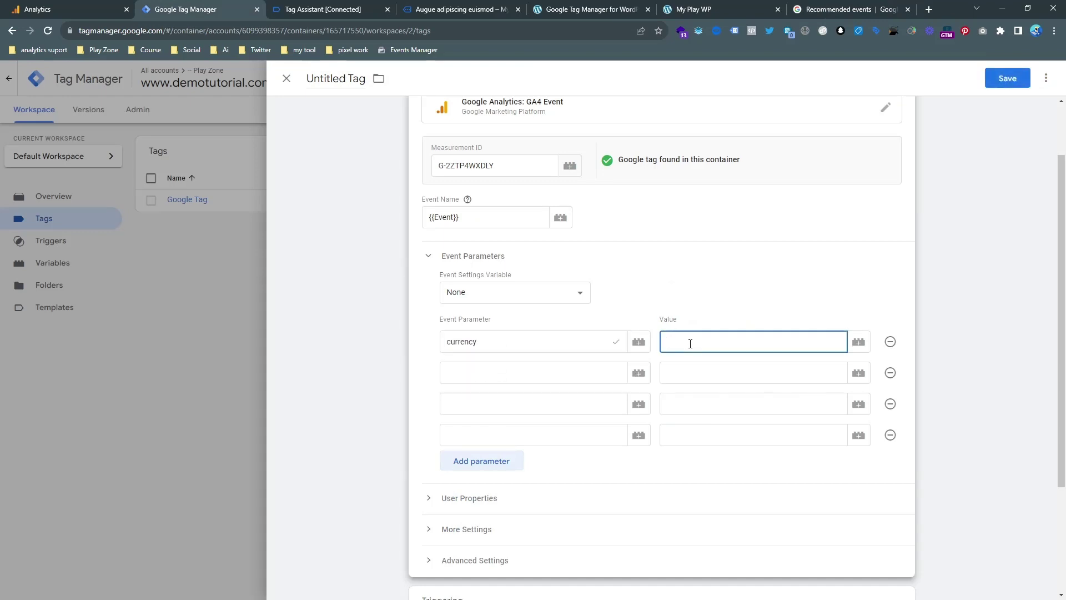
# Step: Copy transaction_id from the purchase reference into the second event parameter row of the GA4 tag
pyautogui.click(588, 377)
pyautogui.click(747, 8)
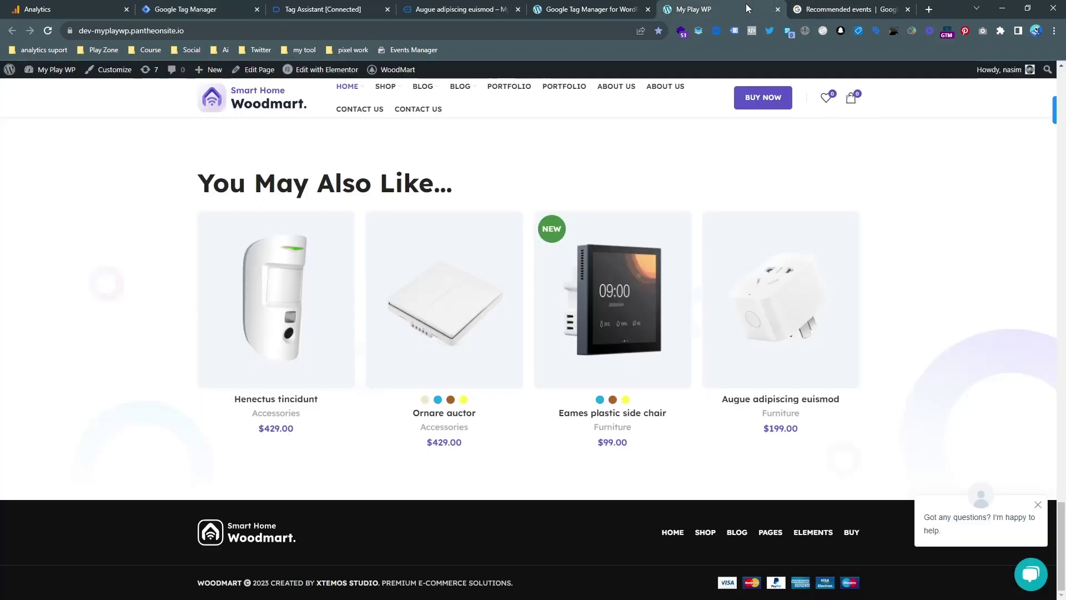
pyautogui.click(828, 6)
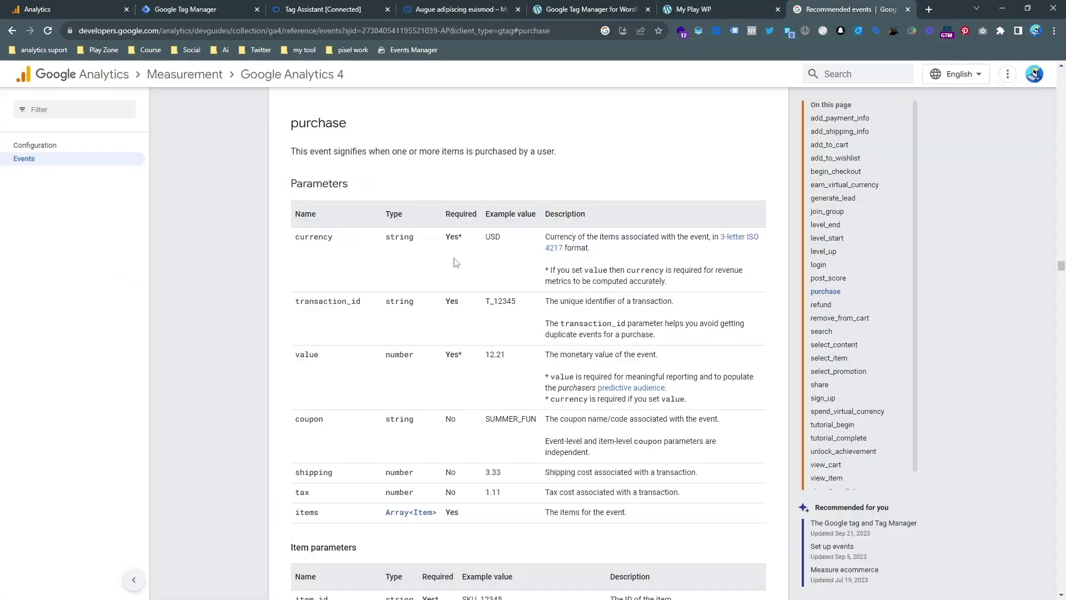
pyautogui.doubleClick(324, 299)
pyautogui.hotkey('ctrl', 'c')
pyautogui.click(200, 8)
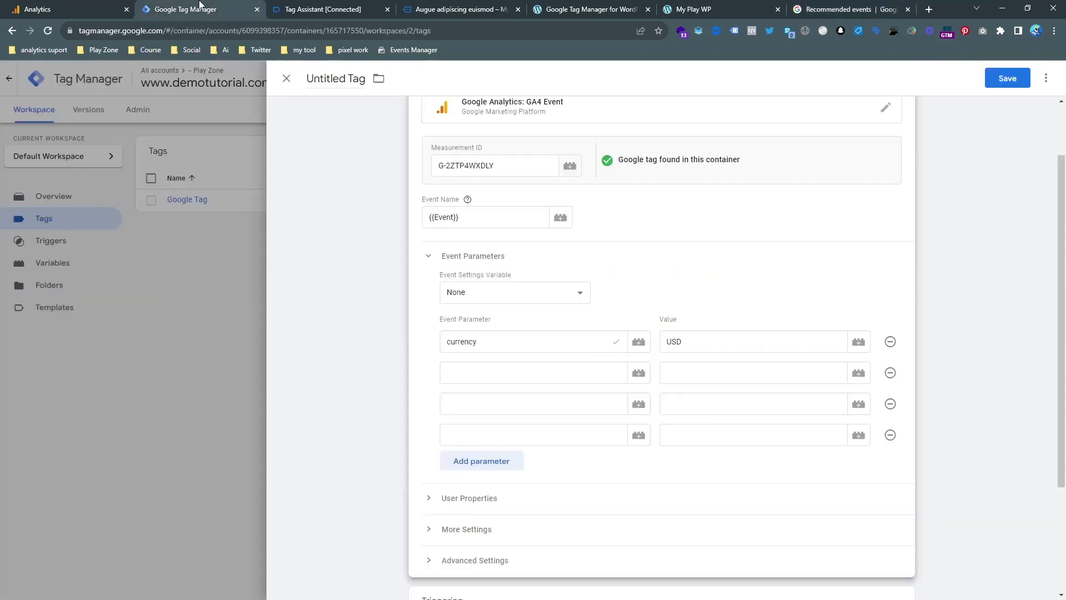
pyautogui.hotkey('ctrl', 'v')
# Step: Copy the value parameter name from the purchase reference into the third event parameter row of the tag
pyautogui.click(621, 402)
pyautogui.click(850, 7)
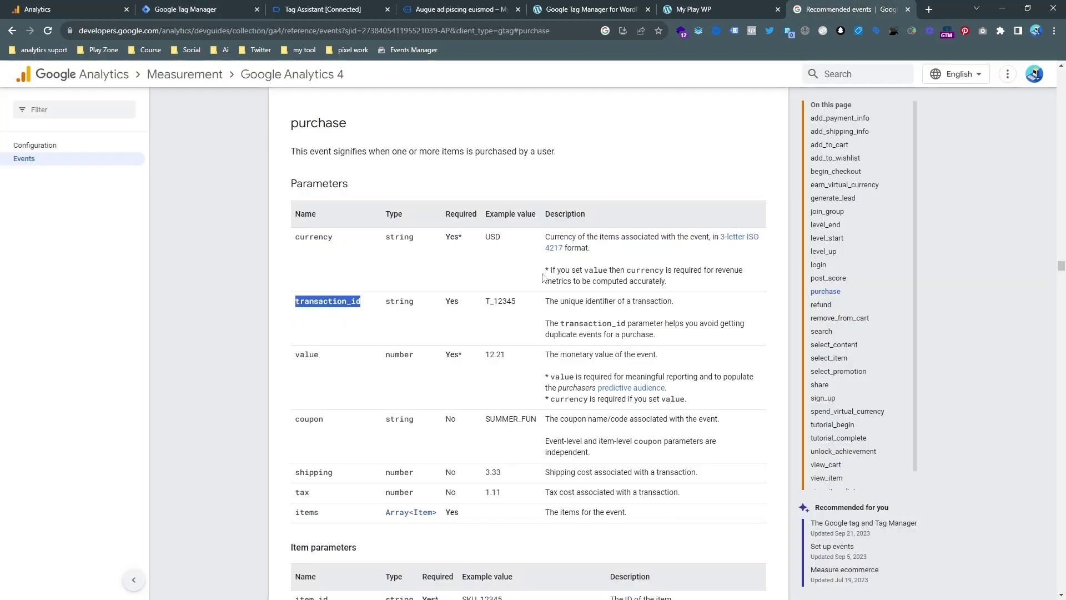
pyautogui.doubleClick(307, 354)
pyautogui.hotkey('ctrl', 'c')
pyautogui.click(109, 5)
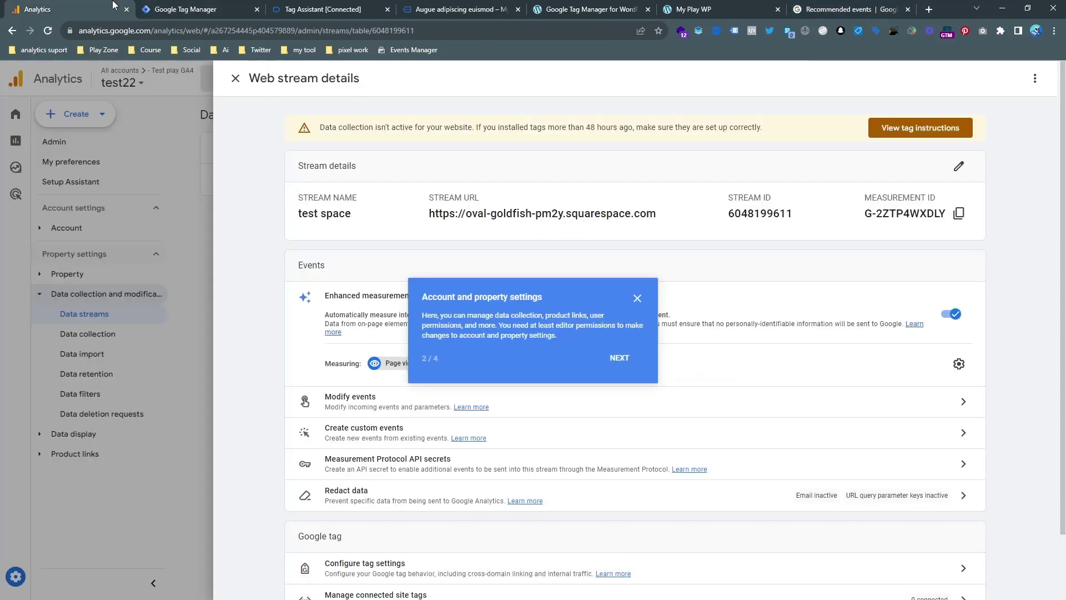
pyautogui.click(225, 10)
pyautogui.hotkey('ctrl', 'v')
# Step: Copy item_id from the reference's item parameters into the fourth event parameter row of the tag
pyautogui.click(488, 425)
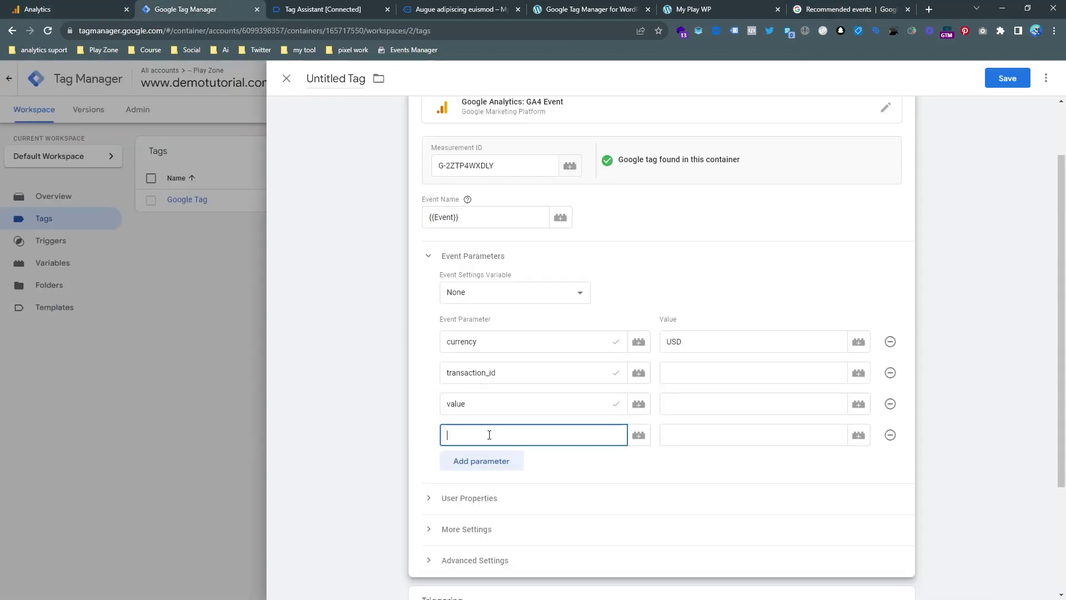
pyautogui.click(859, 7)
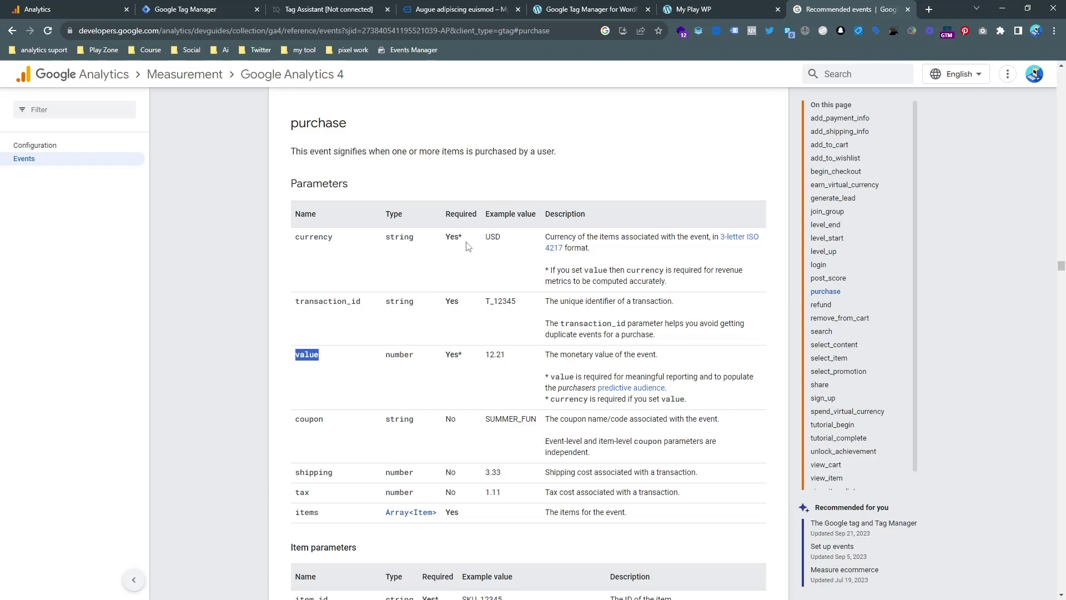
pyautogui.scroll(-3, 459, 388)
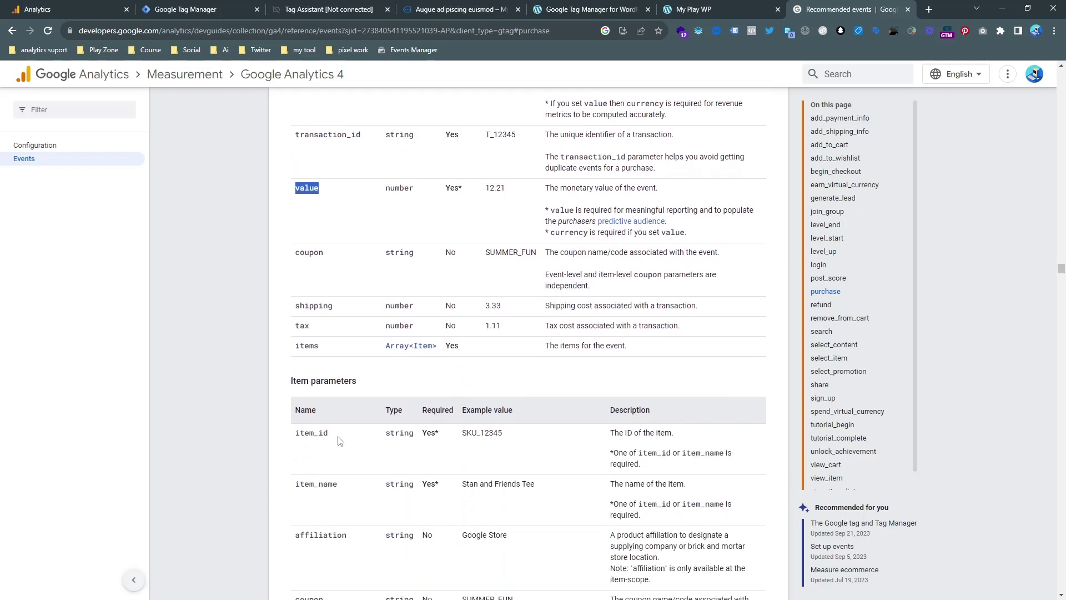
pyautogui.doubleClick(322, 434)
pyautogui.hotkey('ctrl', 'c')
pyautogui.click(204, 6)
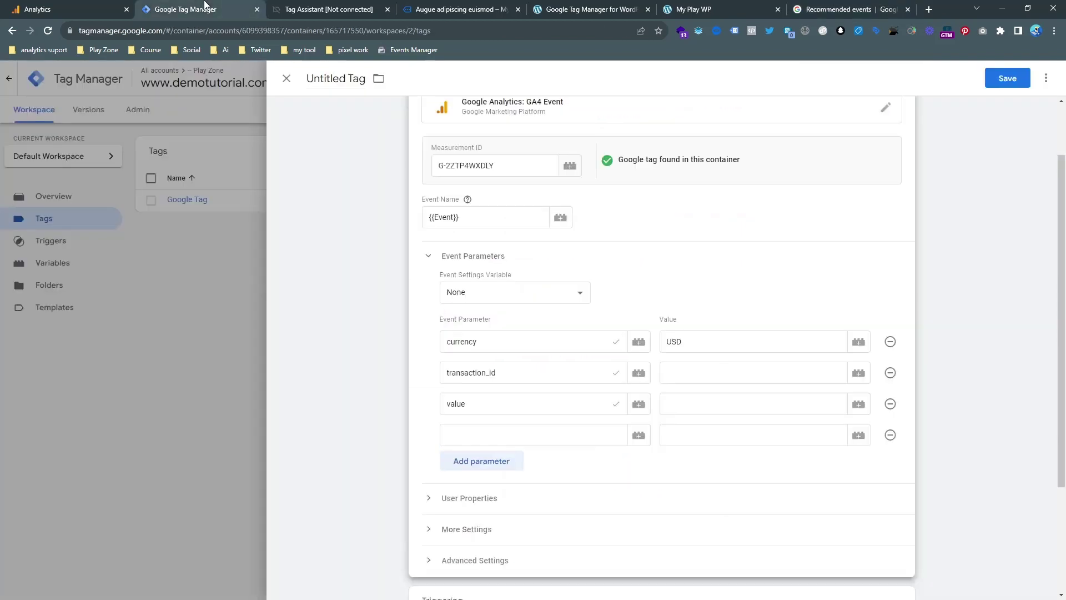
pyautogui.hotkey('ctrl', 'v')
# Step: Copy item_name from the reference's item parameters and add it to the tag as a fifth event parameter
pyautogui.click(809, 6)
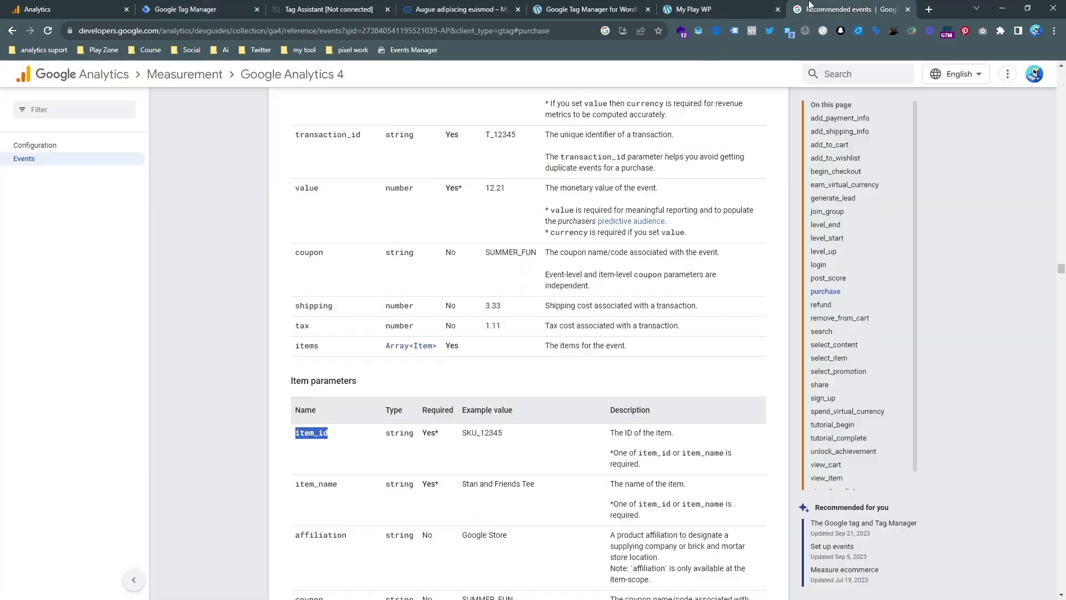
pyautogui.scroll(-2, 444, 378)
pyautogui.doubleClick(316, 373)
pyautogui.hotkey('ctrl', 'c')
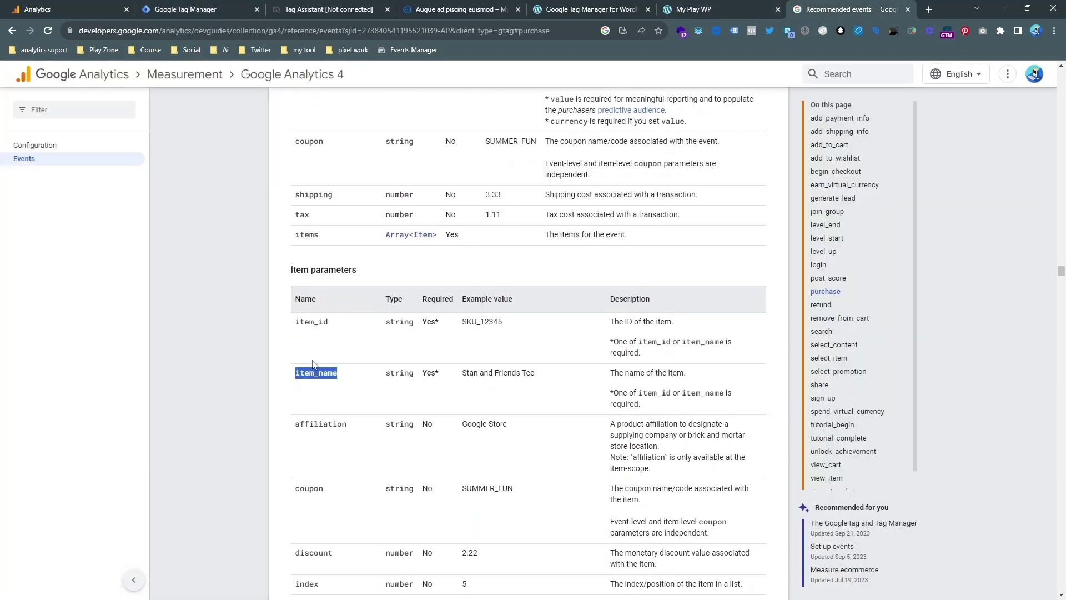
pyautogui.click(204, 7)
pyautogui.click(463, 461)
pyautogui.hotkey('ctrl', 'v')
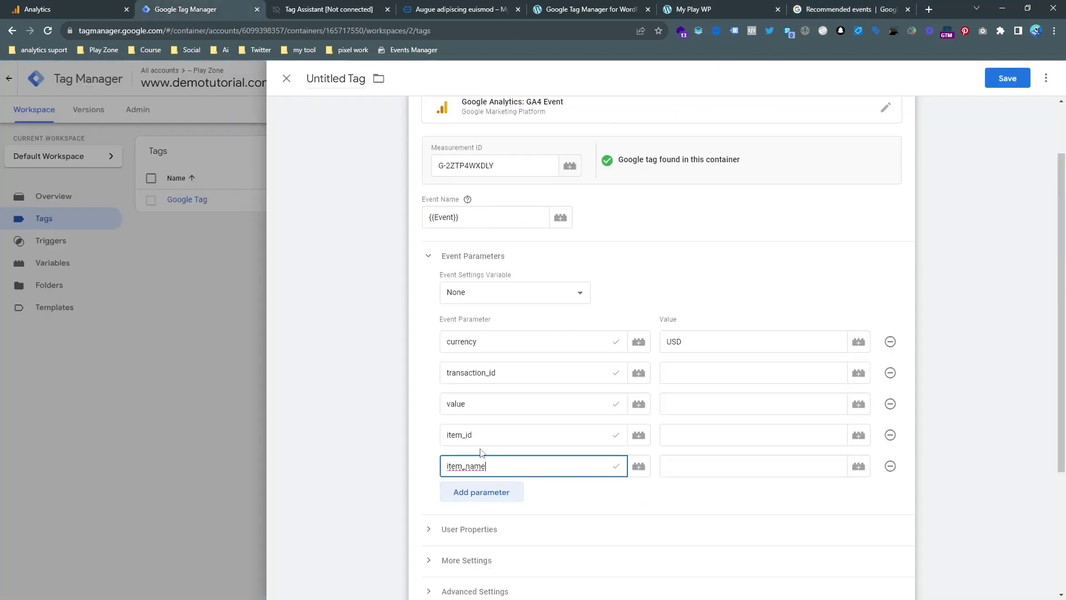
# Step: Review the remaining item parameters of the purchase event in the GA4 reference
pyautogui.click(845, 8)
pyautogui.scroll(-3, 505, 305)
pyautogui.scroll(-5, 496, 310)
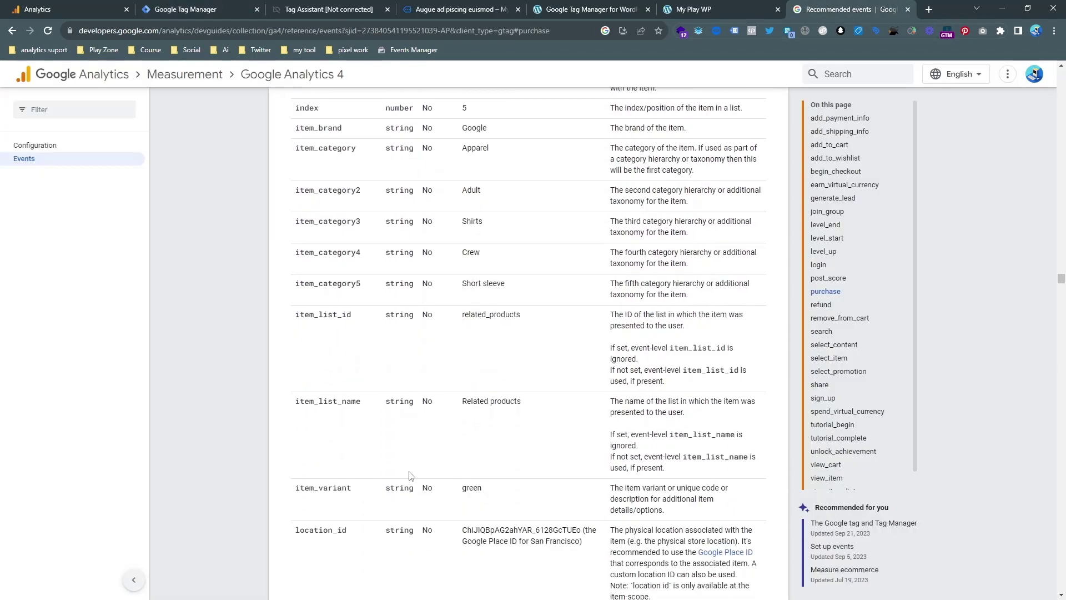
pyautogui.scroll(-5, 411, 478)
pyautogui.scroll(10, 411, 472)
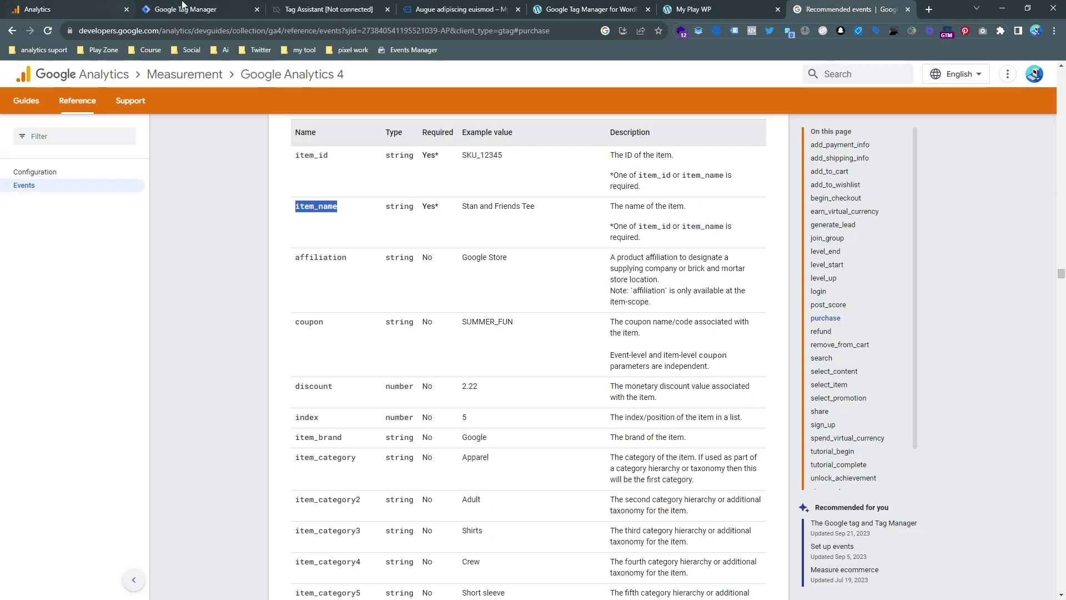
# Step: Switch to Tag Assistant and examine the ecommerce data in the view_item event's data layer push
pyautogui.click(174, 7)
pyautogui.click(690, 368)
pyautogui.click(422, 9)
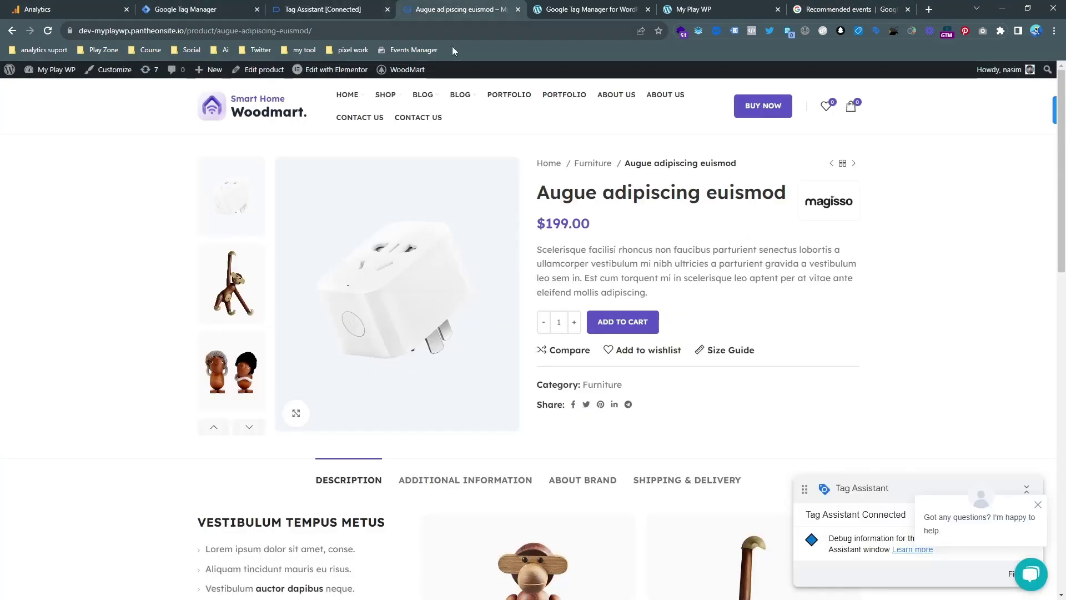
pyautogui.click(344, 9)
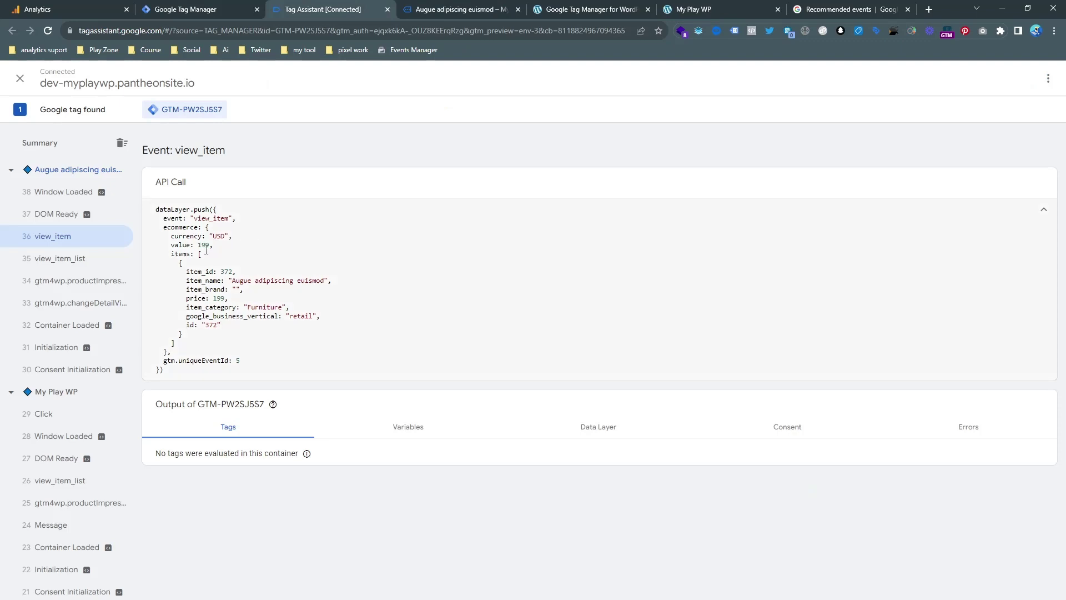
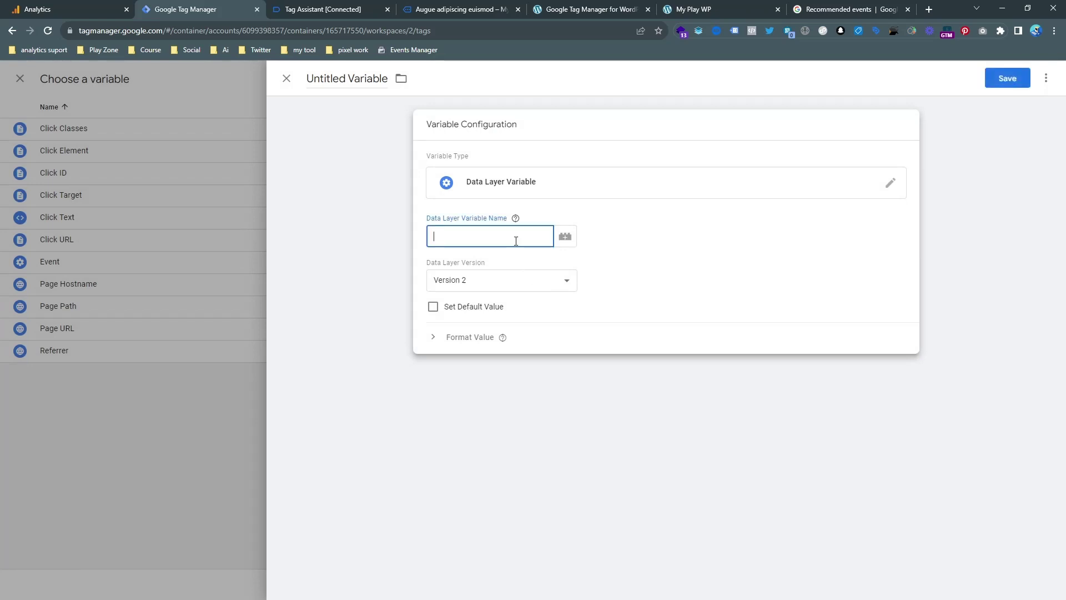
# Step: Set the new Data Layer Variable in Tag Manager to read ecommerce.value and save it under the name value
pyautogui.write('ecommerce')
pyautogui.write('.value')
pyautogui.click(1008, 78)
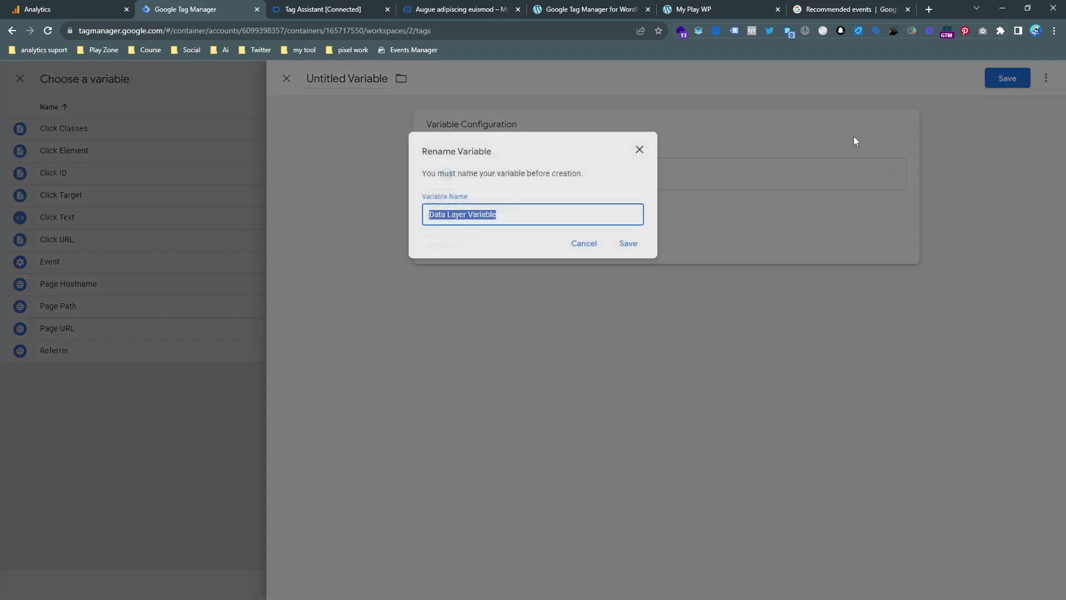
pyautogui.write('value')
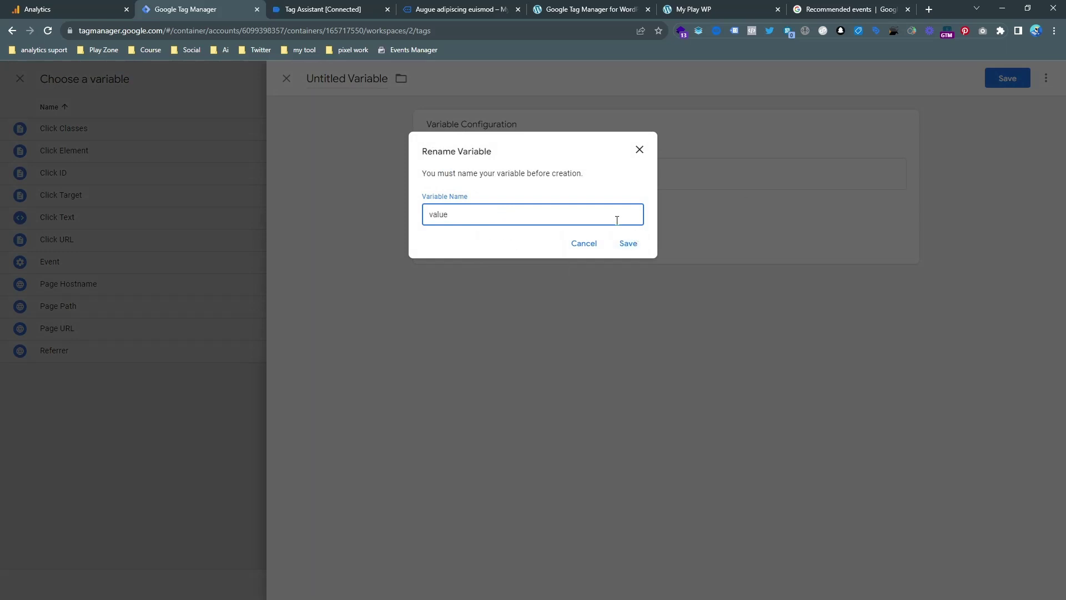
pyautogui.click(628, 243)
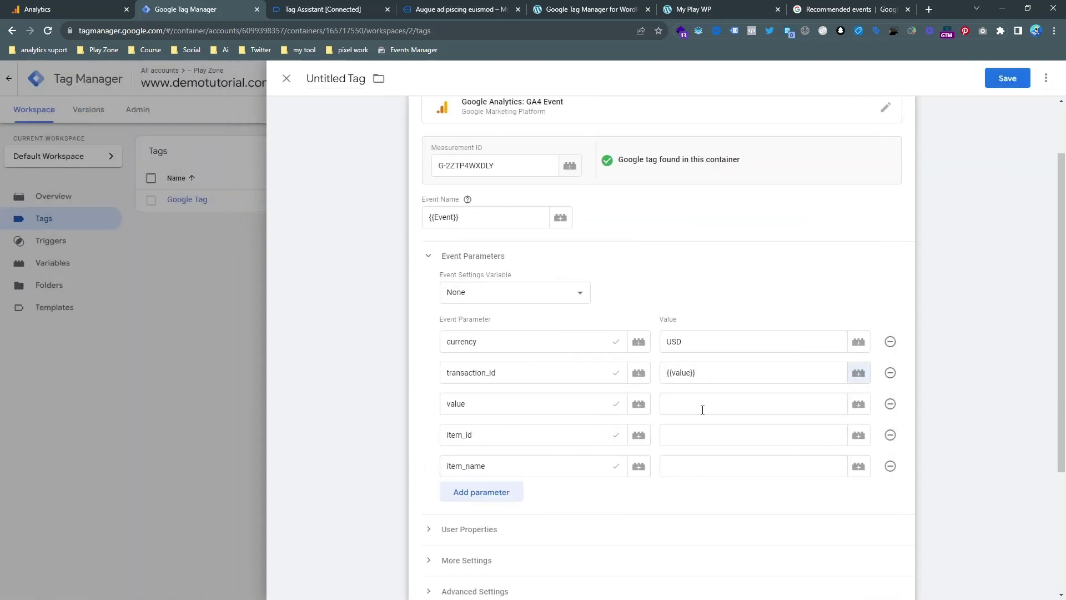
# Step: Remove the {{value}} variable from the transaction_id parameter of the GA4 event tag
pyautogui.click(702, 410)
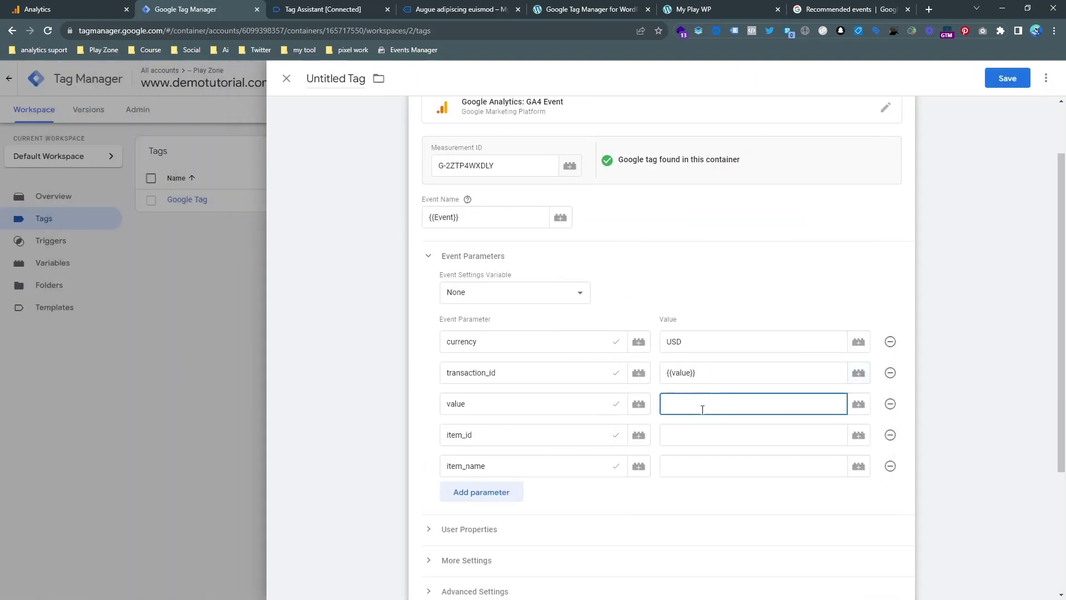
pyautogui.click(701, 373)
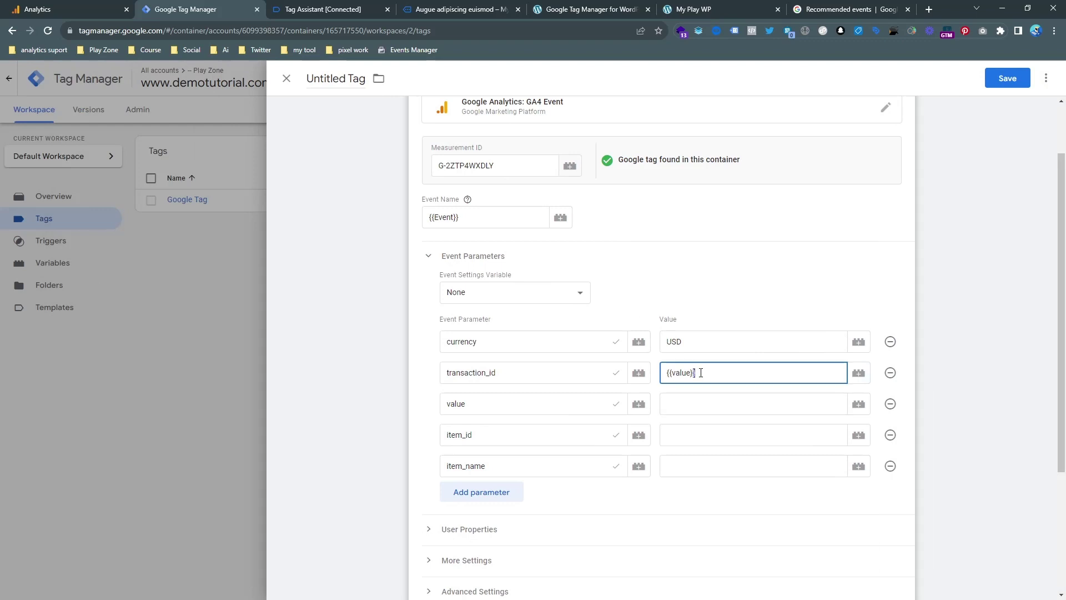
pyautogui.hotkey('ctrl', 'a')
pyautogui.hotkey('ctrl', 'x')
# Step: Assign the data layer variable named value to the tag's value parameter
pyautogui.click(715, 400)
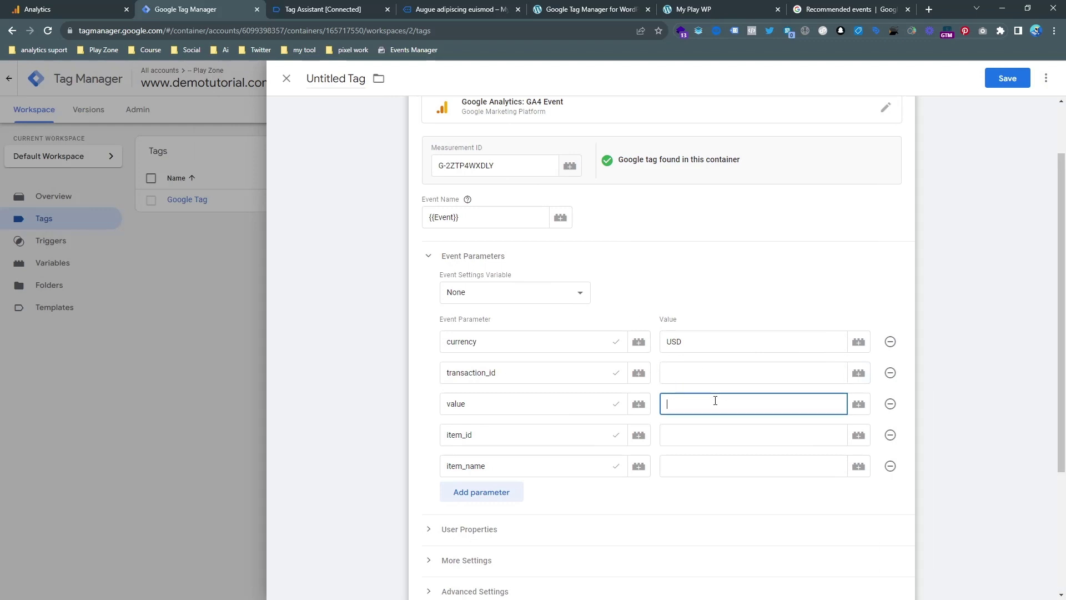
pyautogui.write('{{')
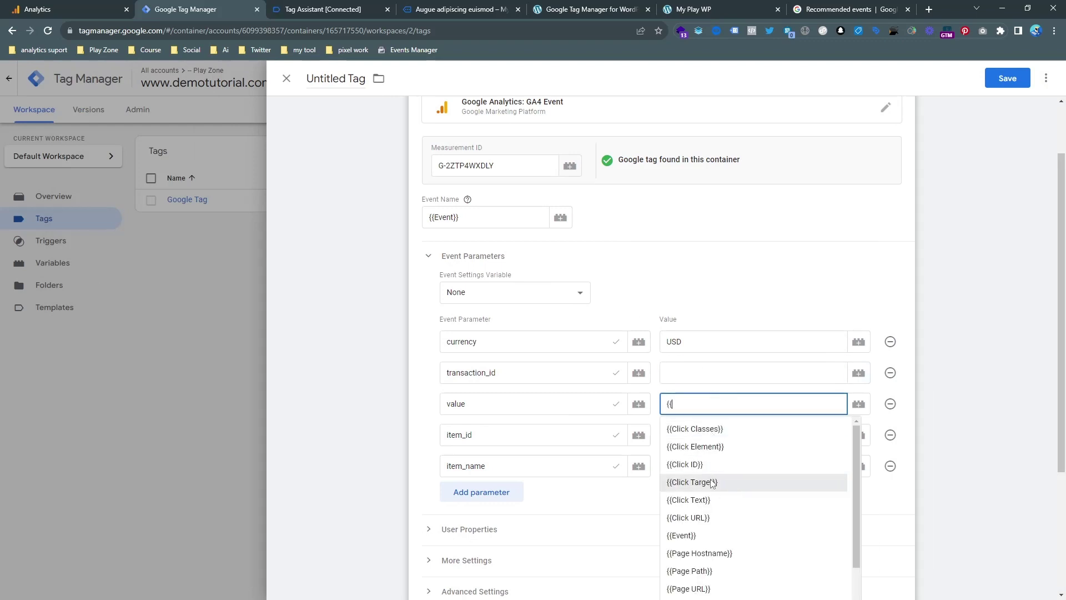
pyautogui.write('v')
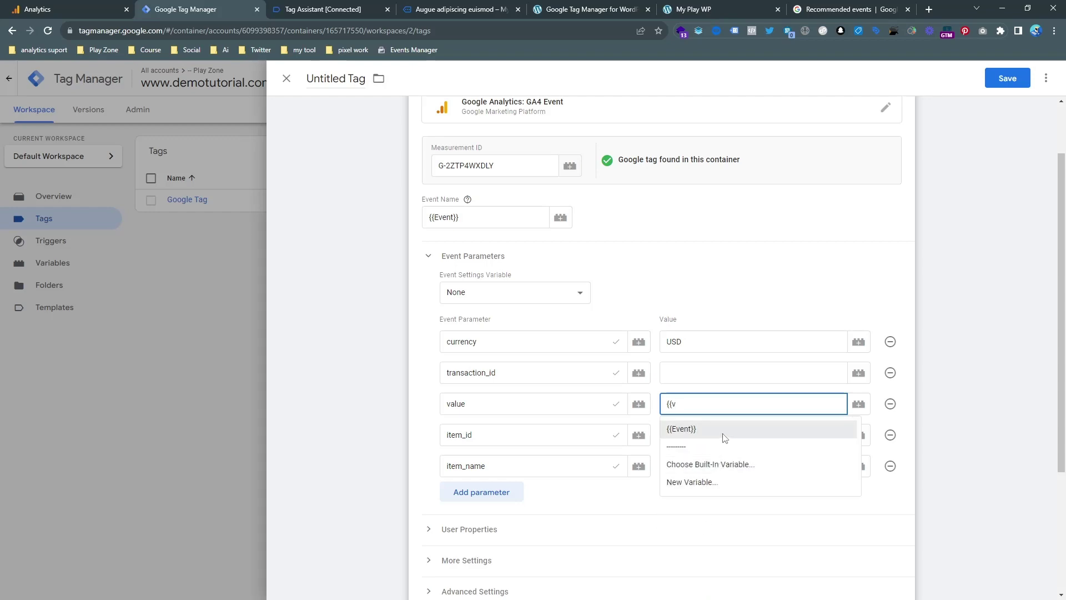
pyautogui.press('BackSpace')
pyautogui.press('BackSpace')
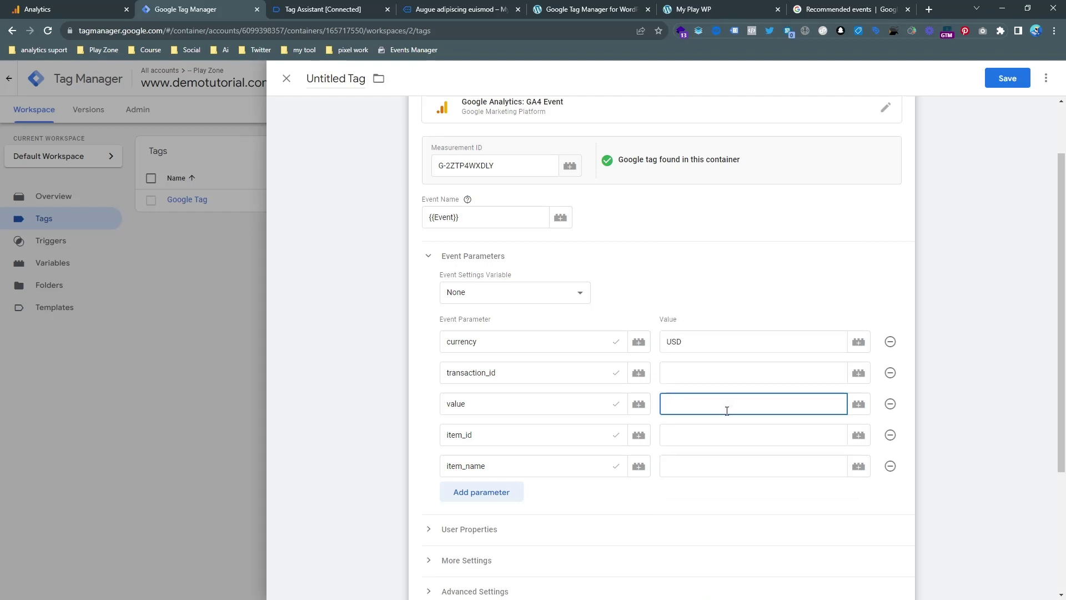
pyautogui.click(858, 403)
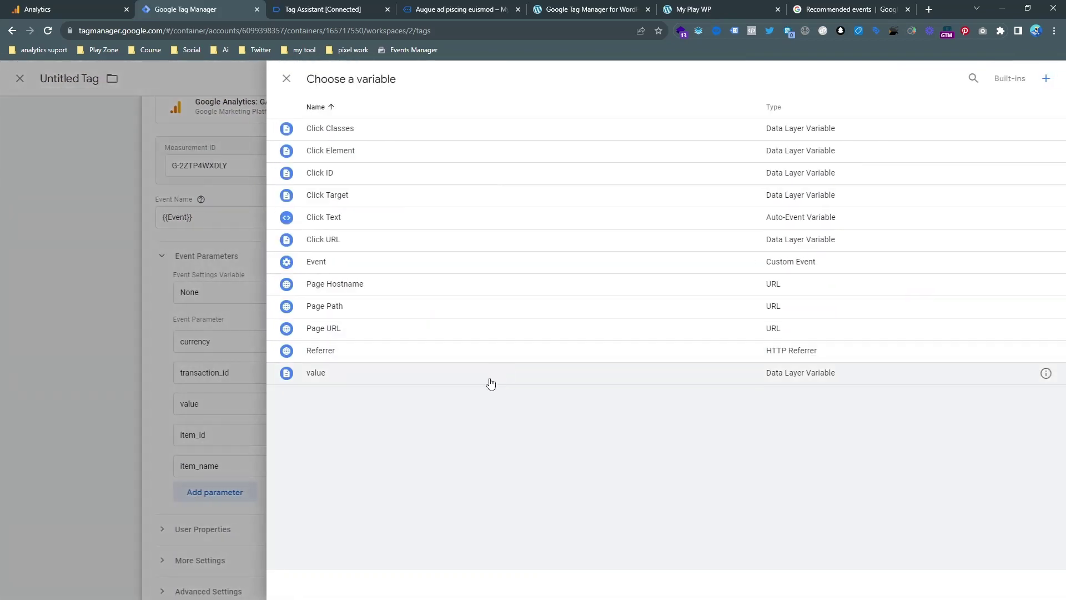
pyautogui.click(491, 383)
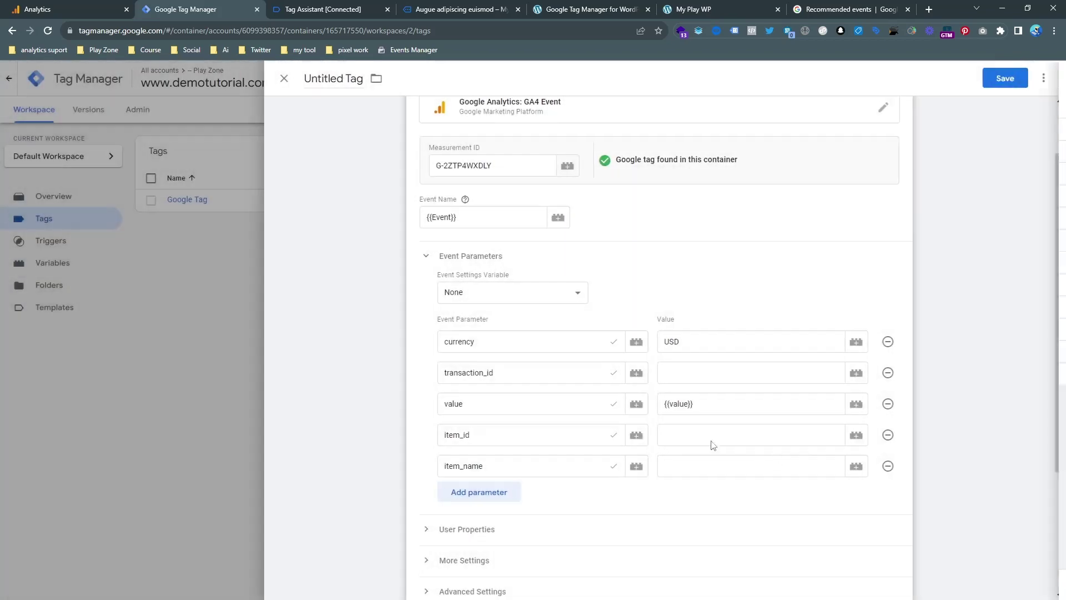
# Step: Switch to the GA4 reference and examine the gtag.js code example of the purchase event, including its items array
pyautogui.click(678, 441)
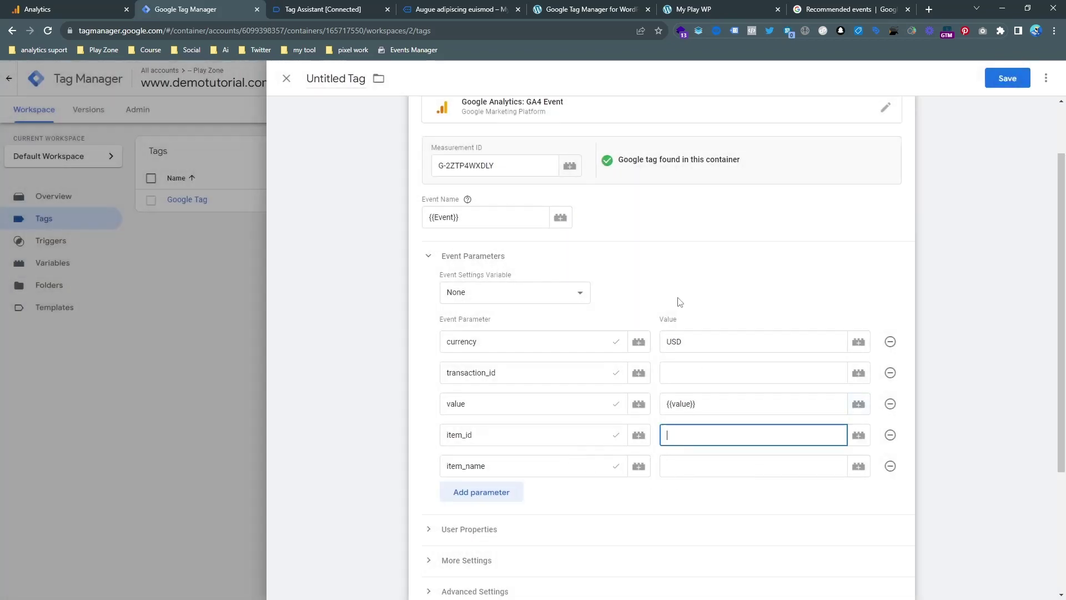
pyautogui.click(850, 9)
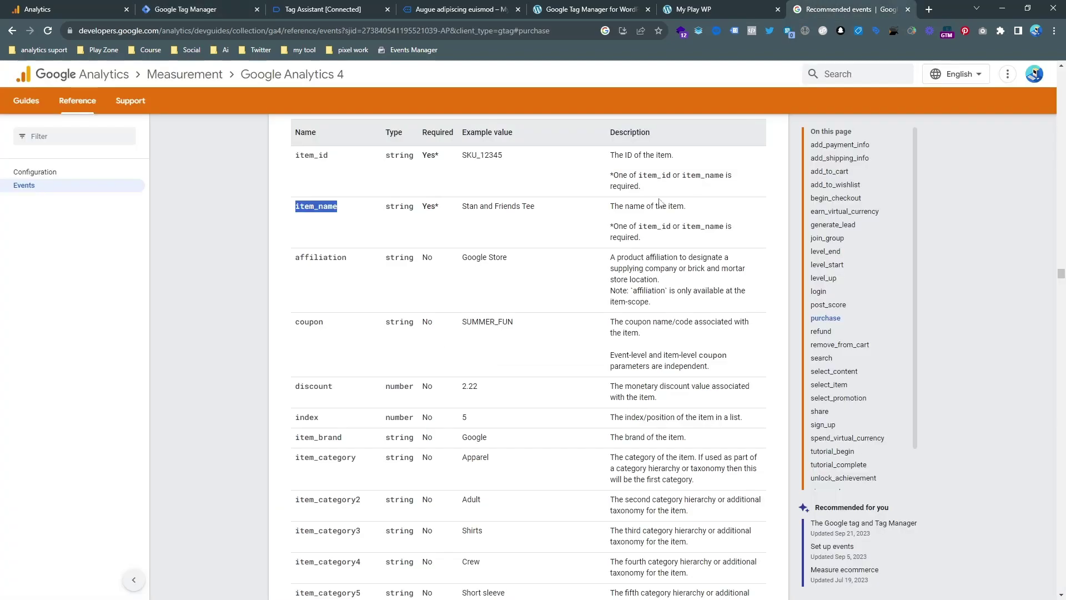
pyautogui.scroll(-8, 453, 320)
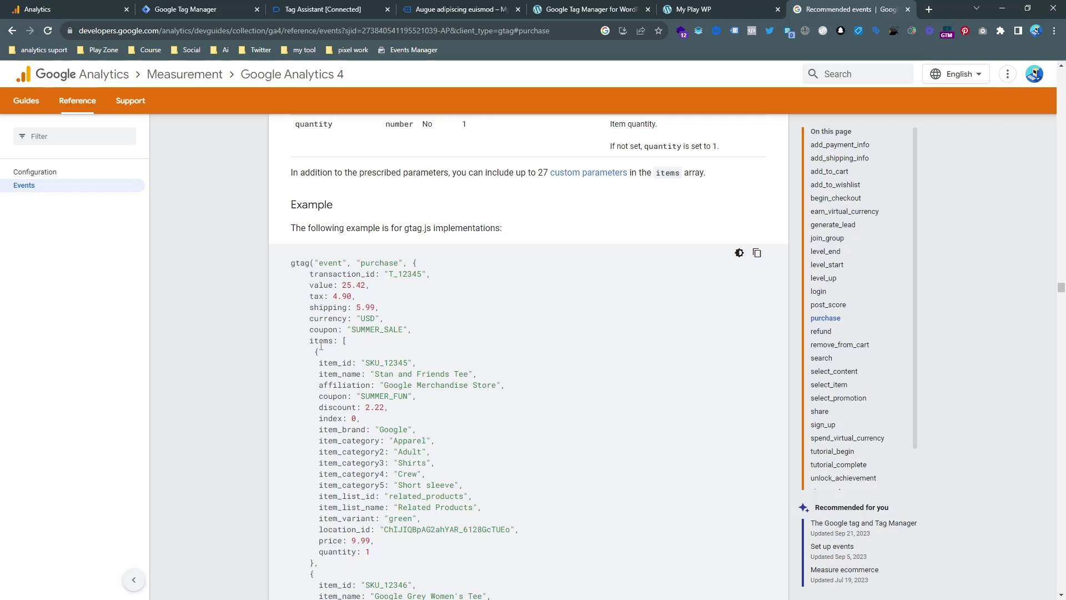
pyautogui.scroll(1, 321, 344)
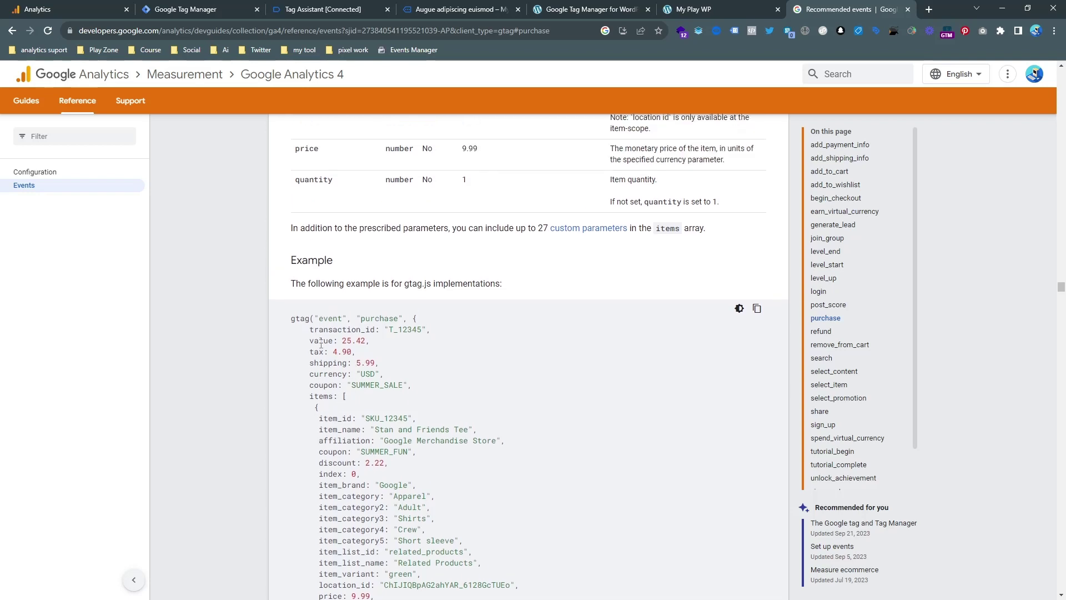
pyautogui.scroll(-9, 329, 351)
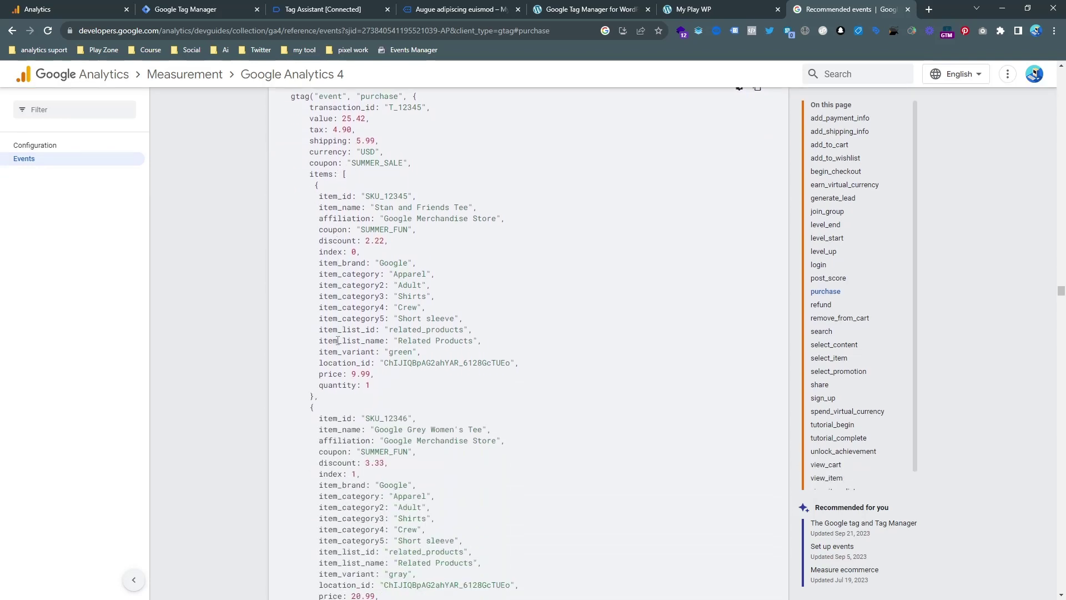
pyautogui.scroll(7, 339, 340)
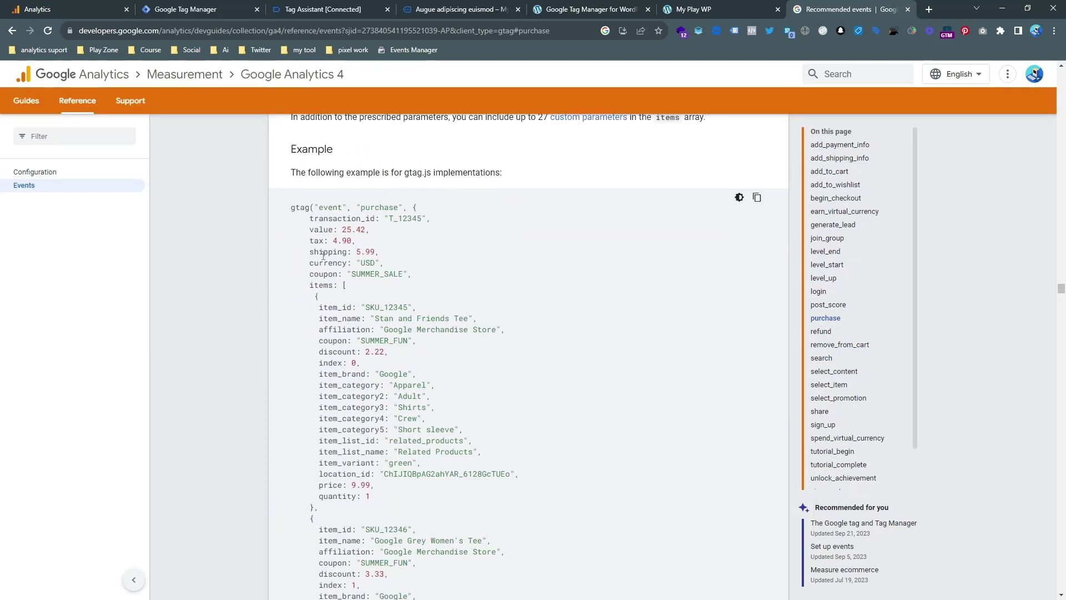
# Step: Copy the ecommerce key from the view_item data layer push in Tag Assistant into a Notepad note and add a period after it
pyautogui.click(220, 5)
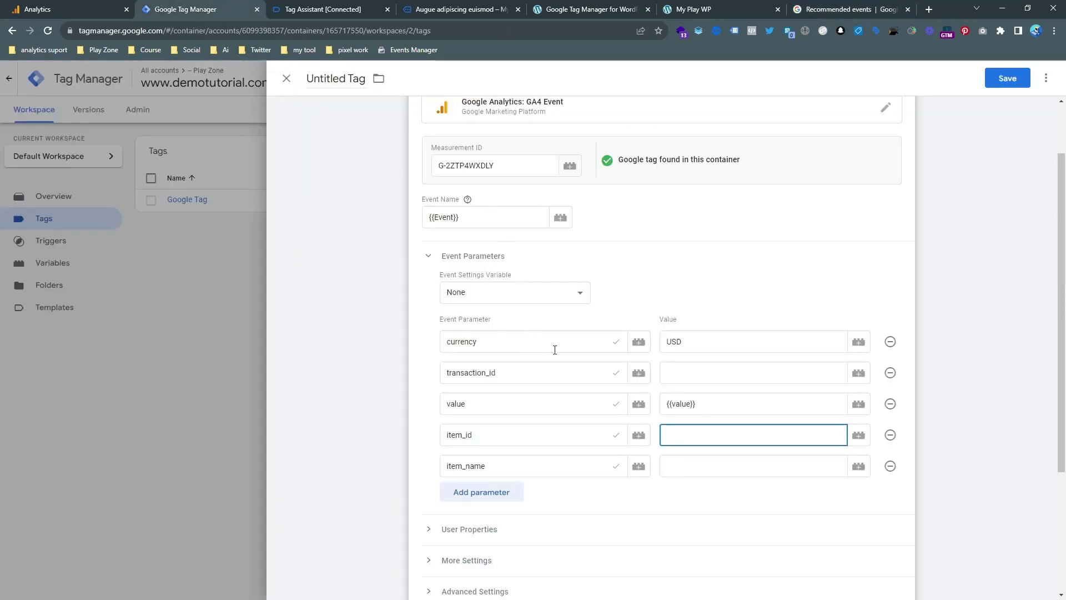
pyautogui.click(709, 5)
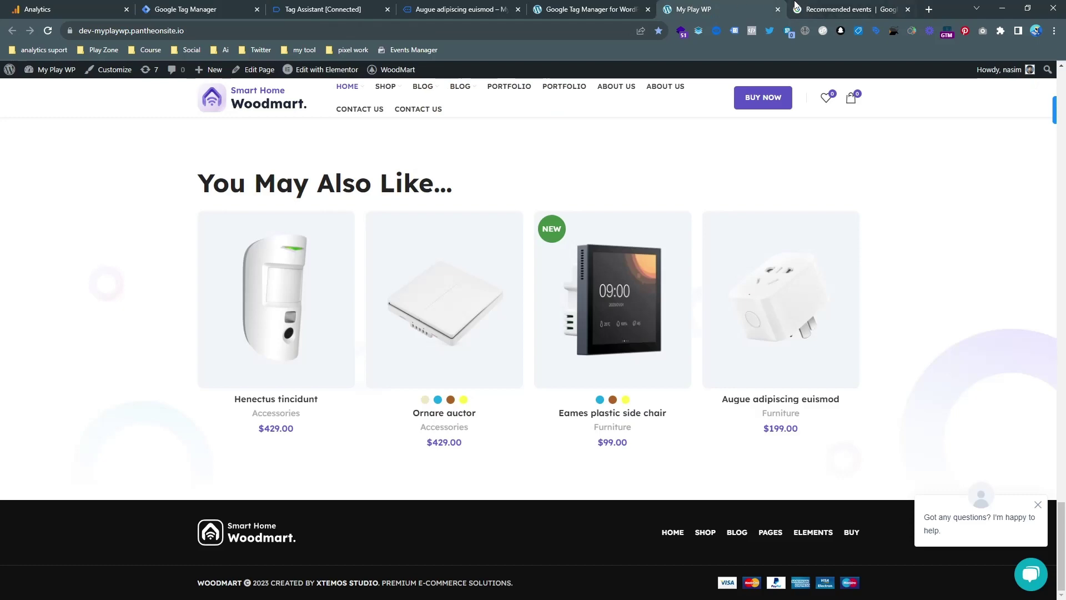
pyautogui.click(455, 9)
pyautogui.click(325, 9)
pyautogui.rightClick(189, 239)
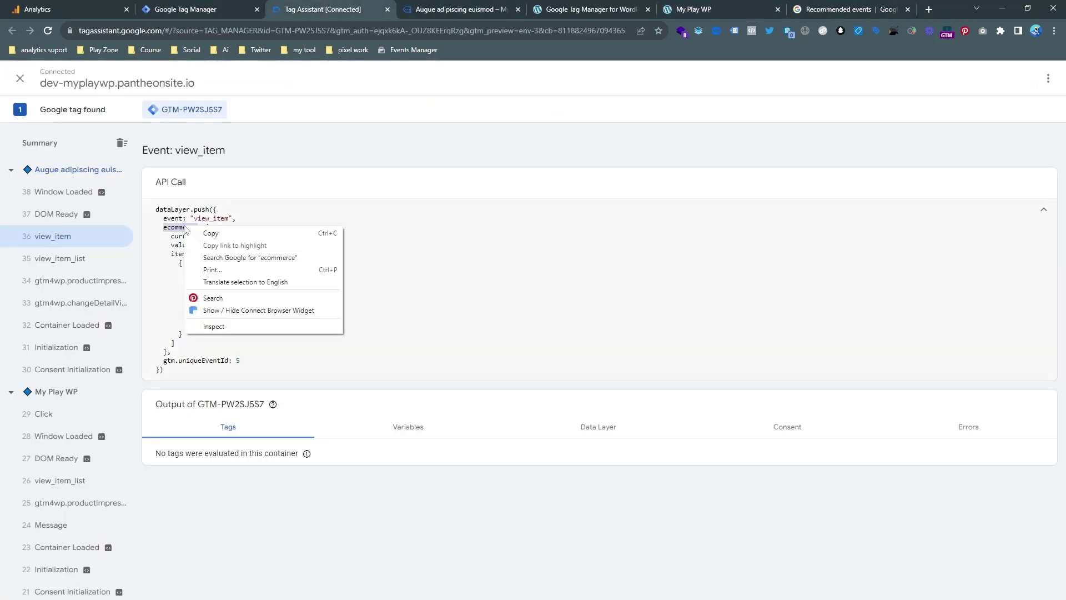
pyautogui.click(207, 246)
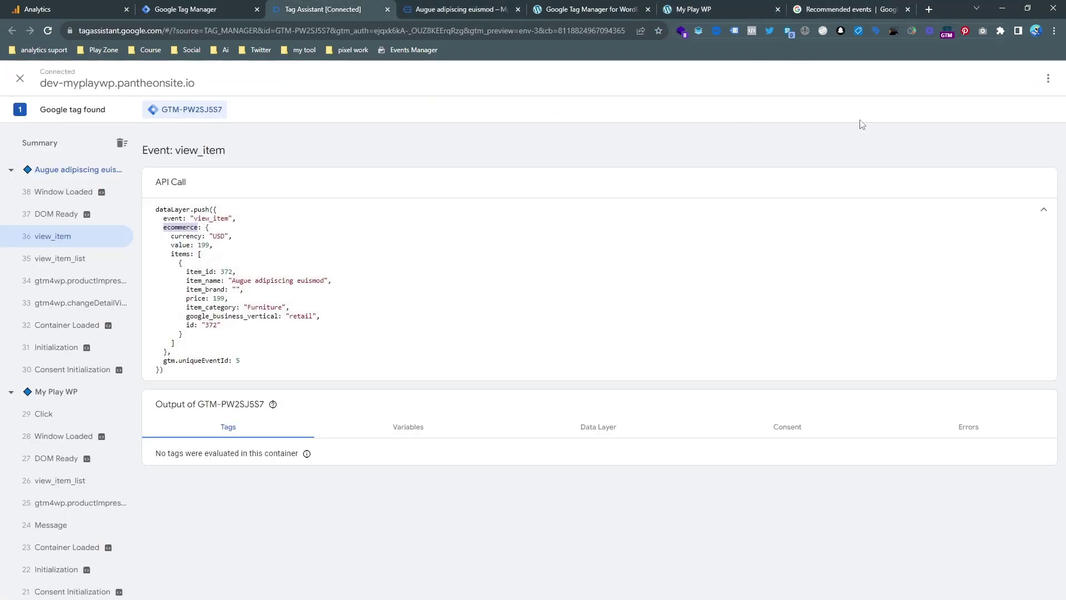
pyautogui.click(839, 6)
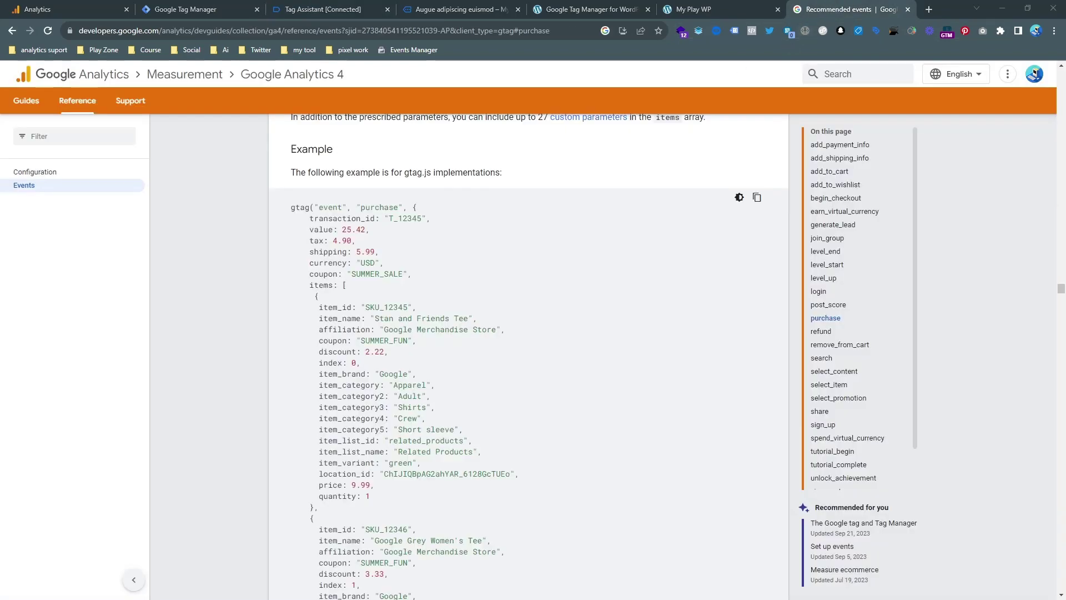
pyautogui.moveTo(556, 147); pyautogui.dragTo(789, 243)
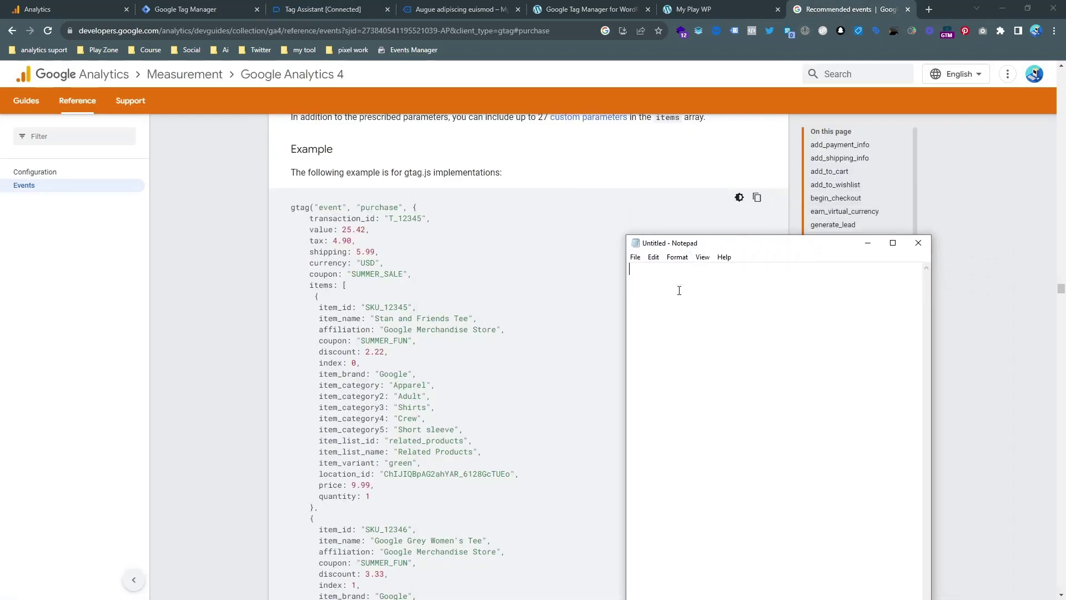
pyautogui.write('ecommerce')
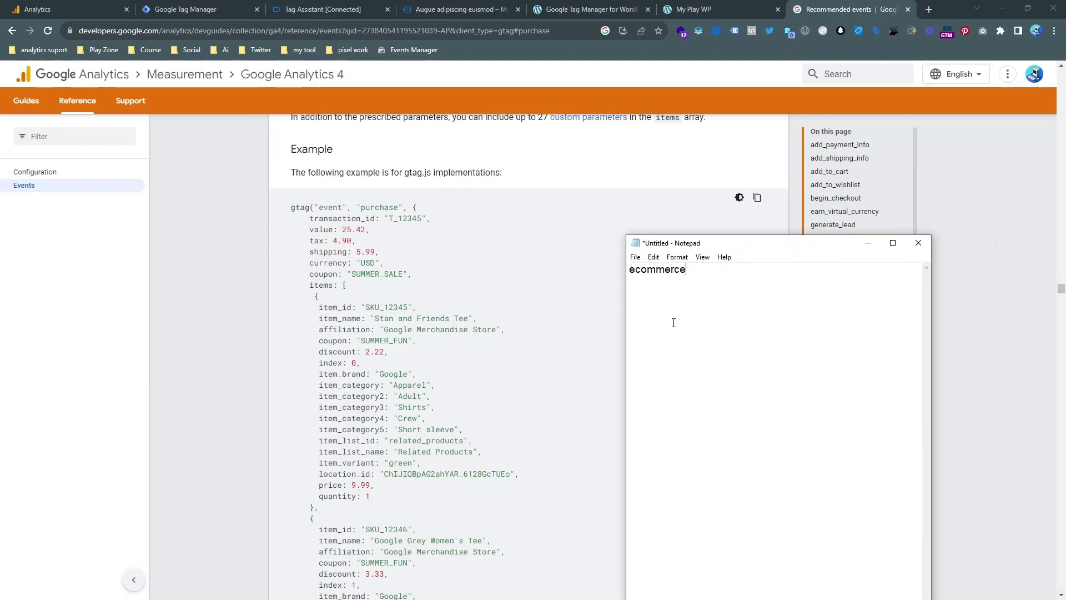
pyautogui.write('.')
# Step: Append transaction_id from the reference's purchase example to the Notepad note and copy the full path ecommerce.transaction_id
pyautogui.doubleClick(335, 218)
pyautogui.hotkey('ctrl', 'c')
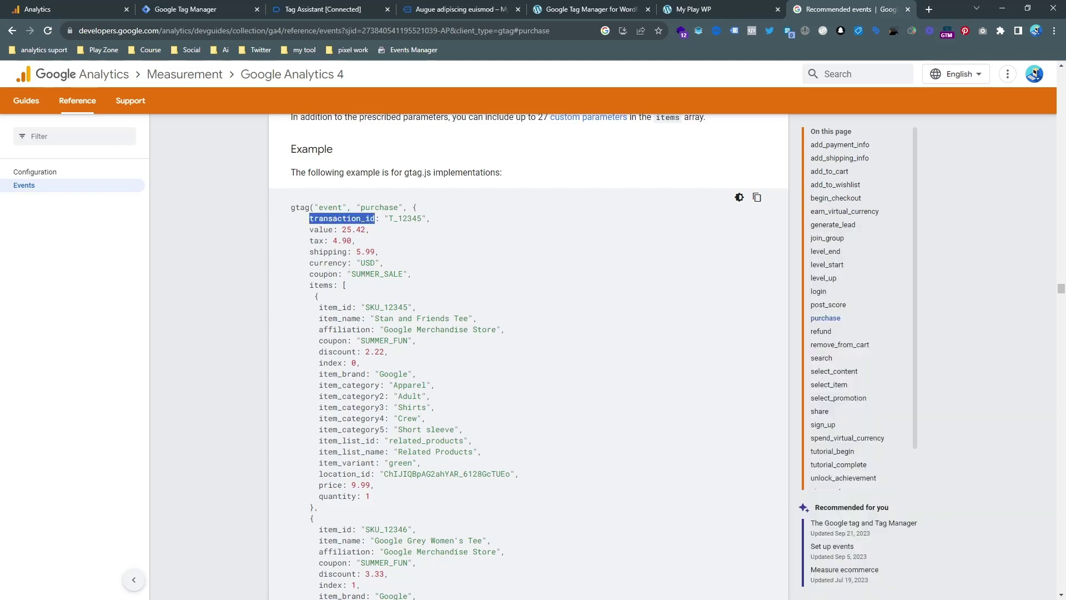
pyautogui.hotkey('alt', 'Tab')
pyautogui.hotkey('ctrl', 'v')
pyautogui.moveTo(790, 268); pyautogui.dragTo(615, 268)
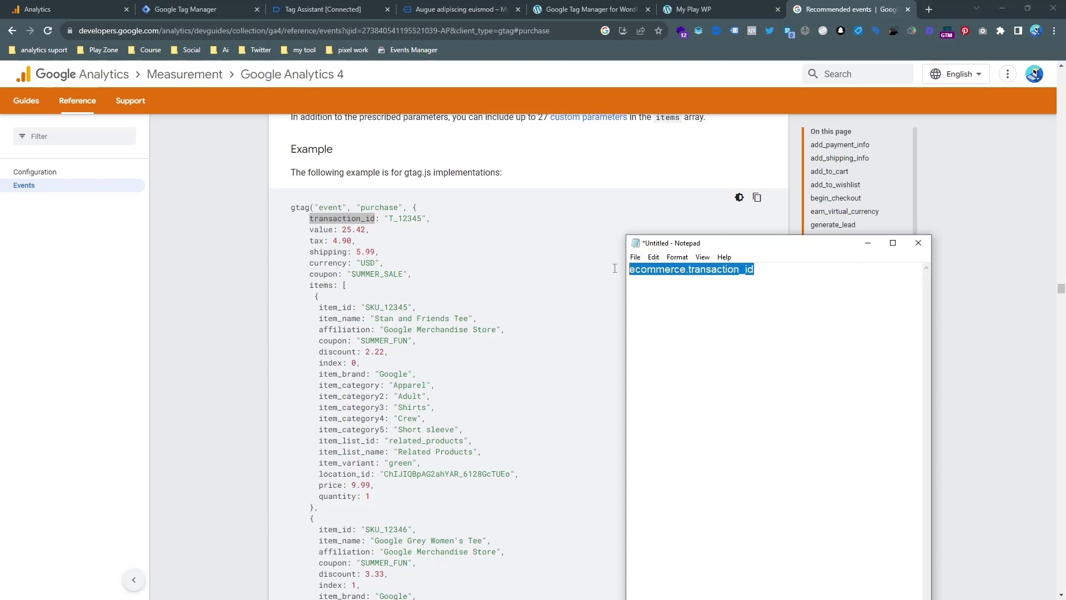
# Step: In Tag Manager, create a Data Layer Variable for the transaction_id parameter that reads ecommerce.transaction_id, and save it under the same name
pyautogui.click(356, 9)
pyautogui.click(205, 9)
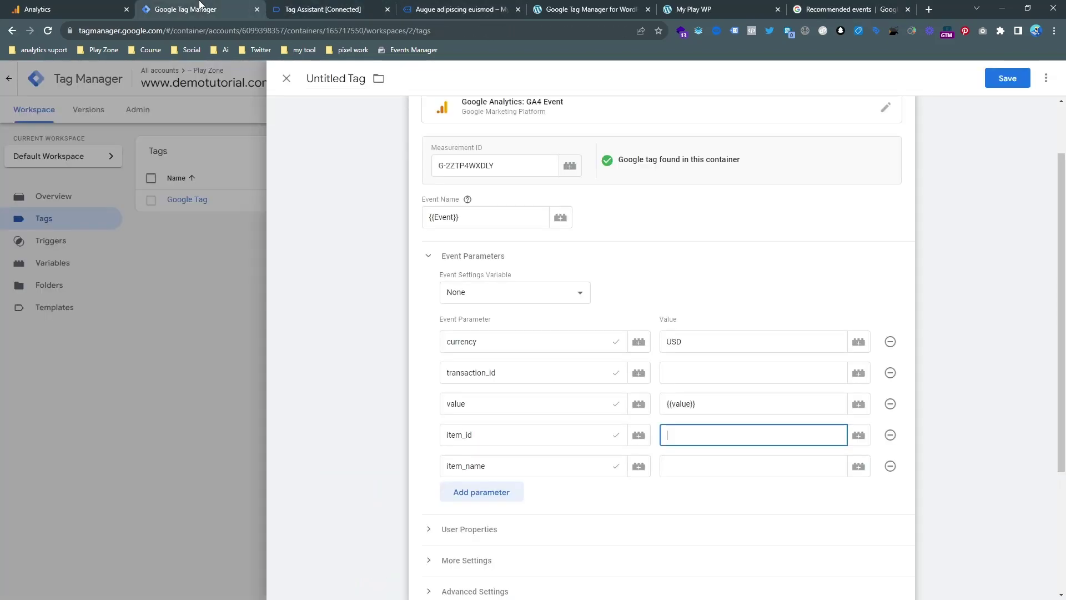
pyautogui.click(858, 435)
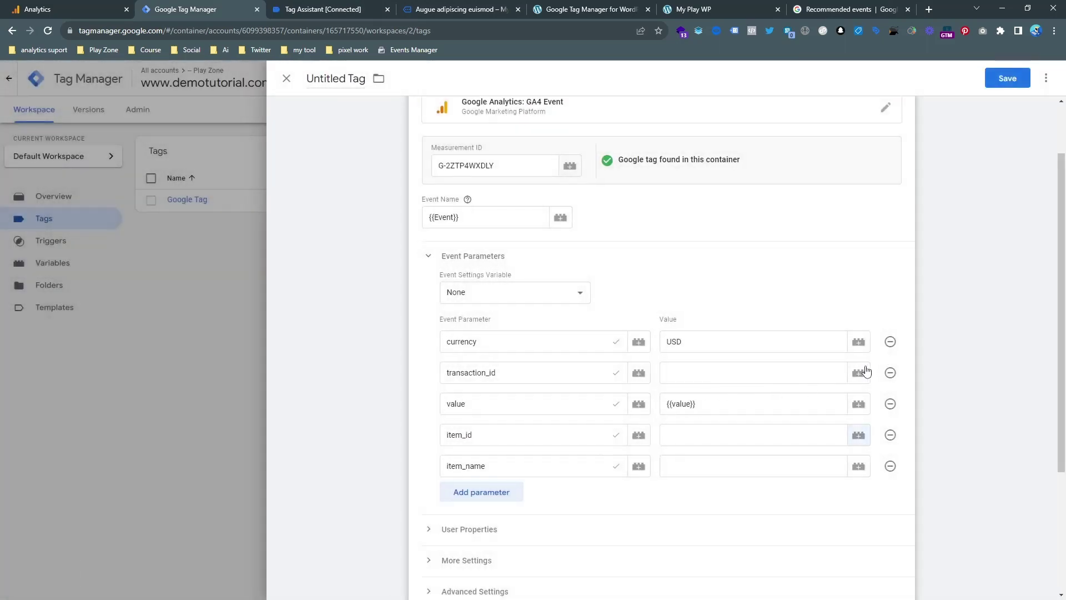
pyautogui.click(861, 373)
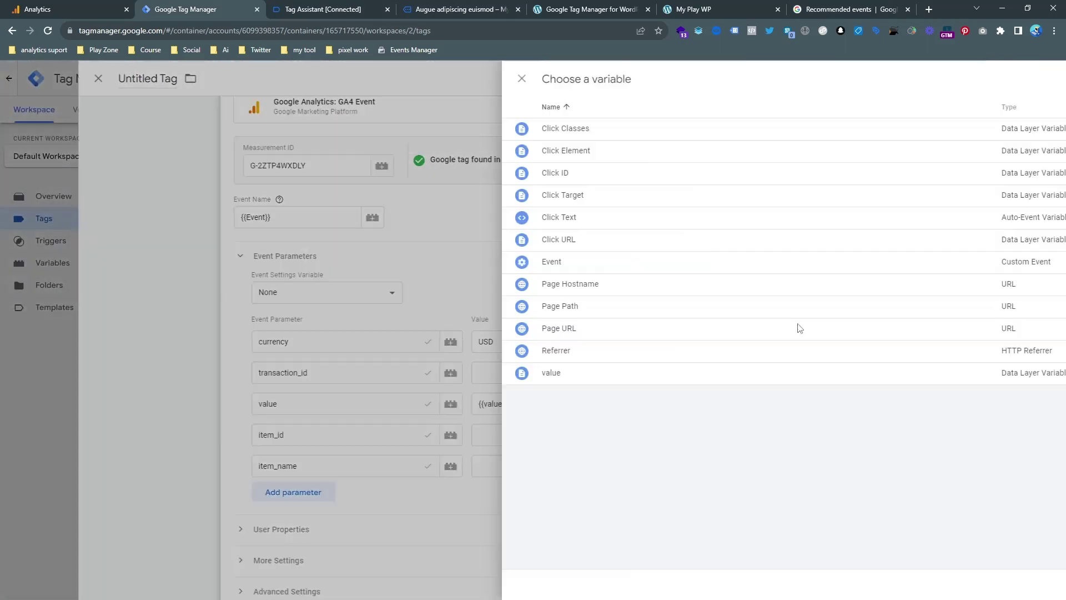
pyautogui.click(1047, 79)
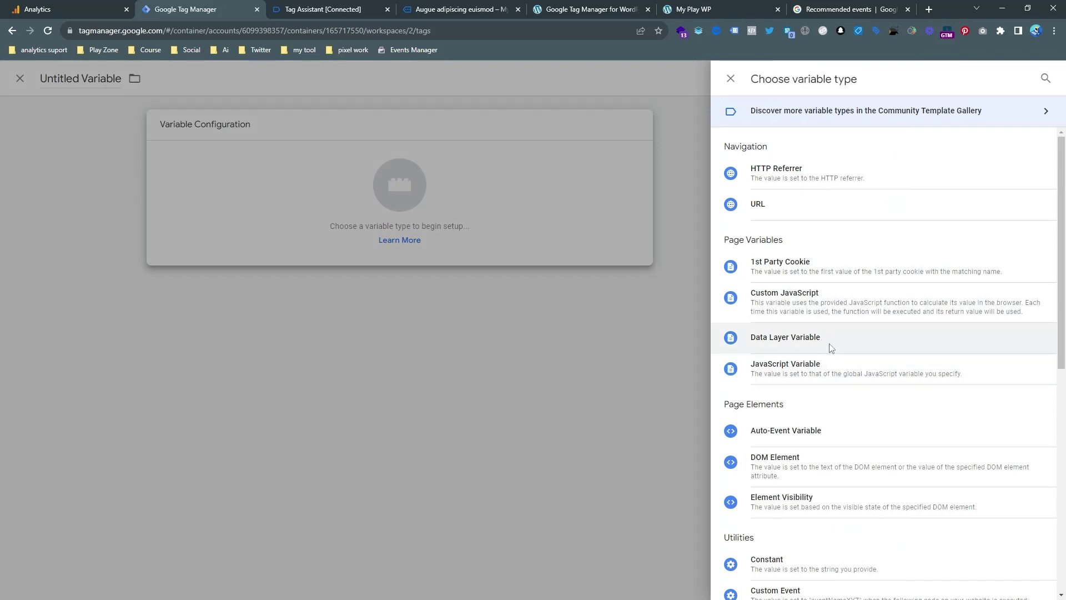
pyautogui.click(829, 349)
pyautogui.click(497, 237)
pyautogui.write('ecommerce.transaction_id')
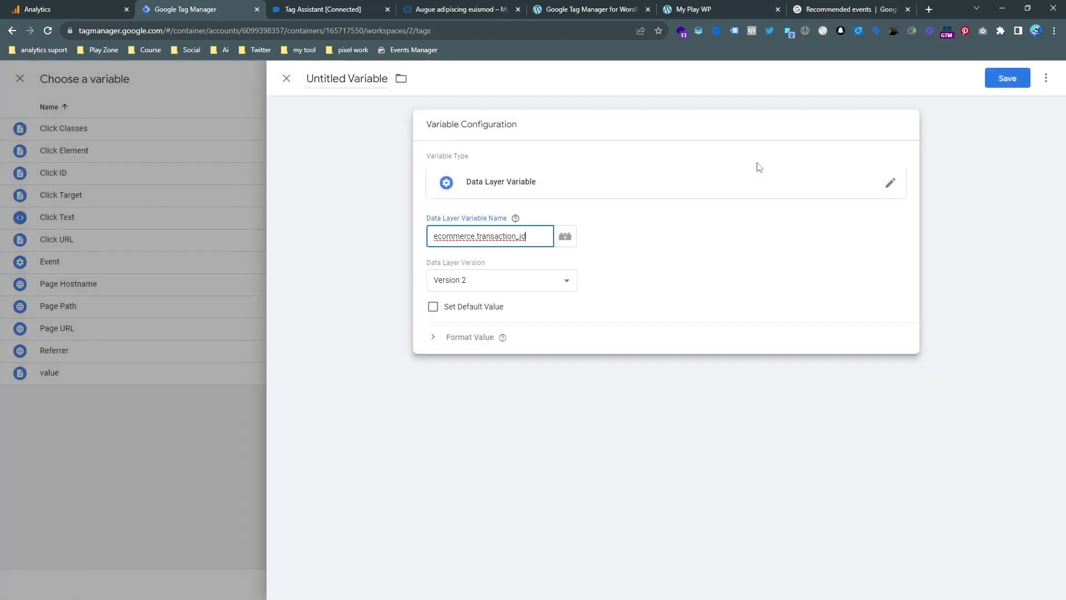
pyautogui.click(1007, 78)
pyautogui.write('ecommerce.transaction_id')
pyautogui.click(639, 243)
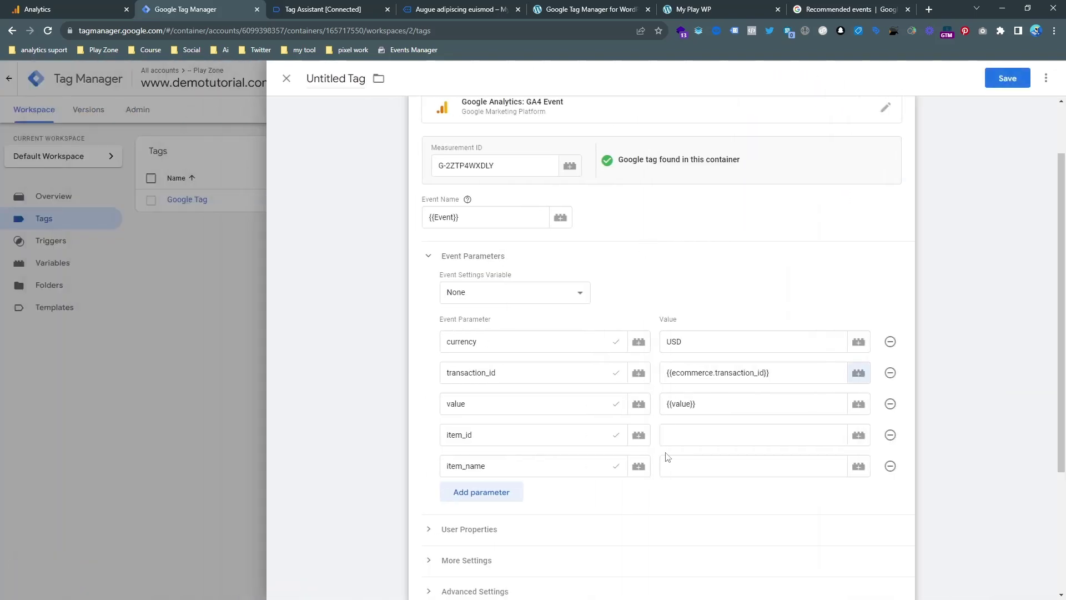
# Step: Following the items array in the reference's purchase example, change the Notepad note to ecommerce.item.0.item_id and copy the full path
pyautogui.click(702, 475)
pyautogui.click(713, 432)
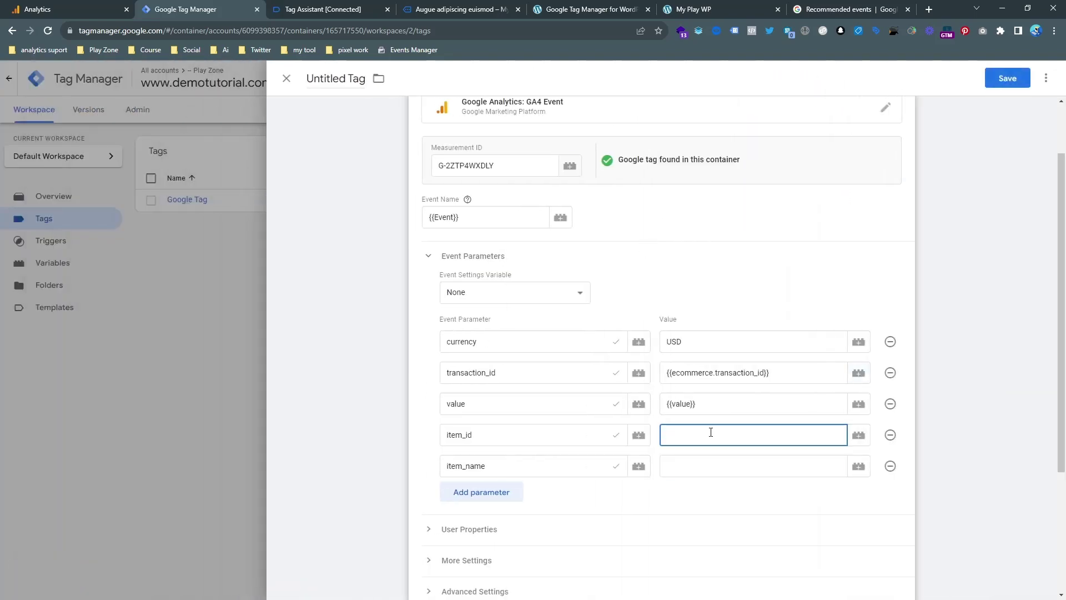
pyautogui.click(838, 9)
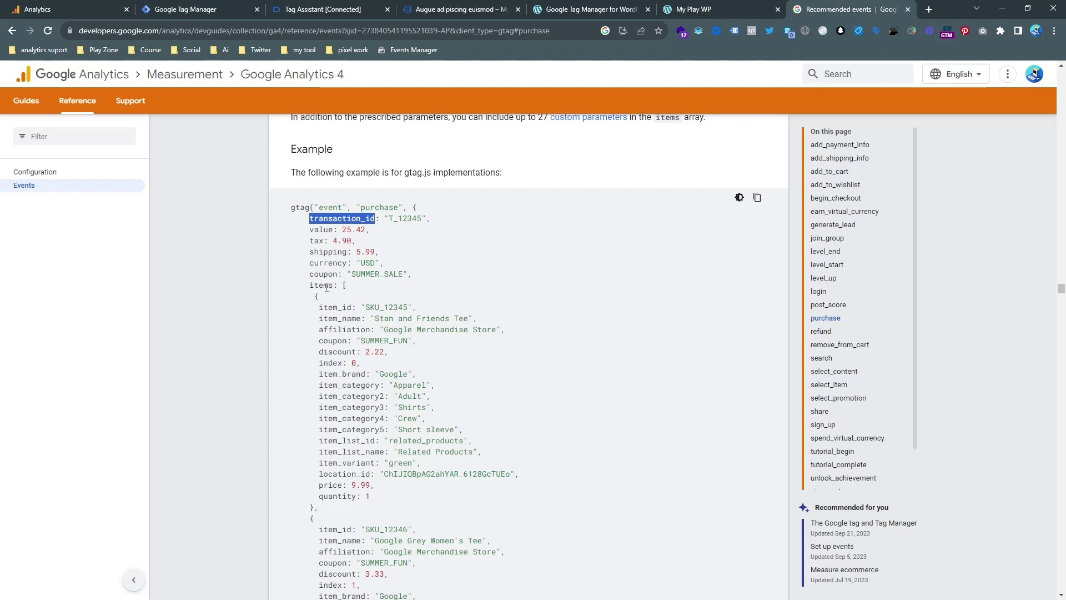
pyautogui.doubleClick(326, 286)
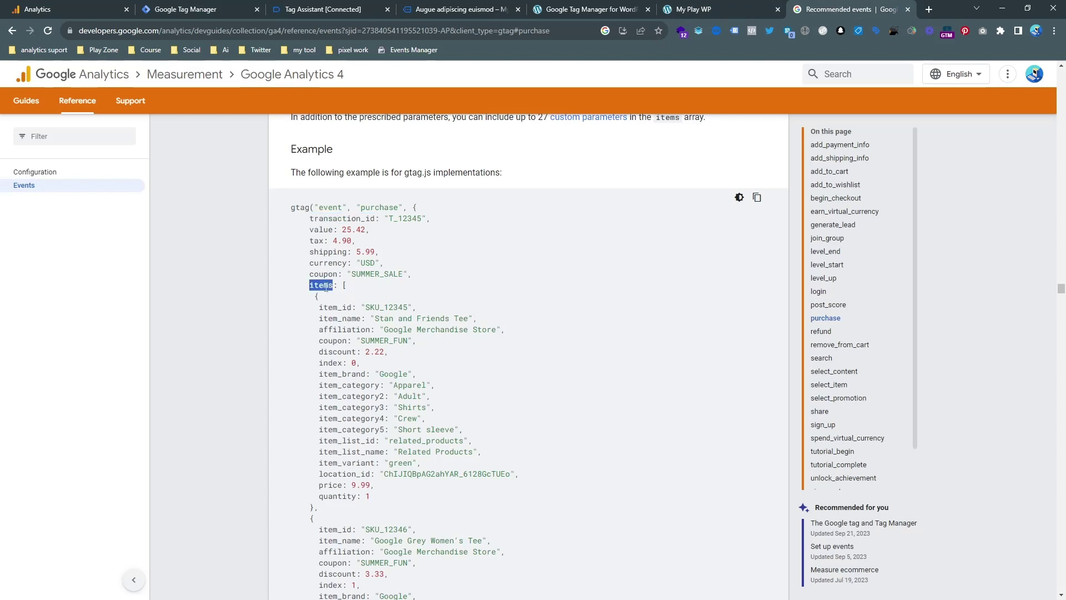
pyautogui.hotkey('alt', 'Tab')
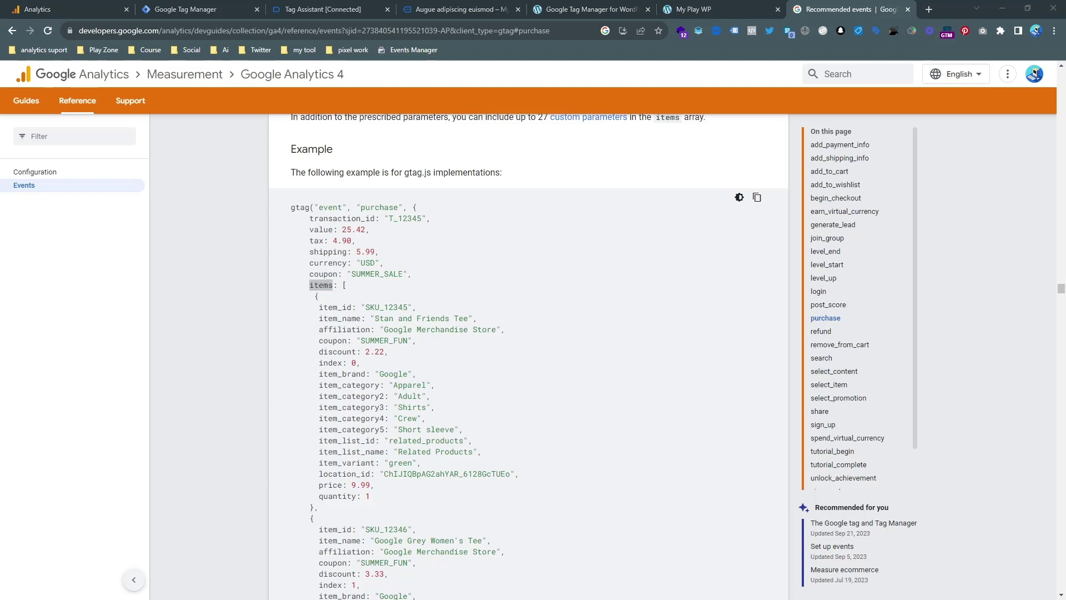
pyautogui.click(731, 308)
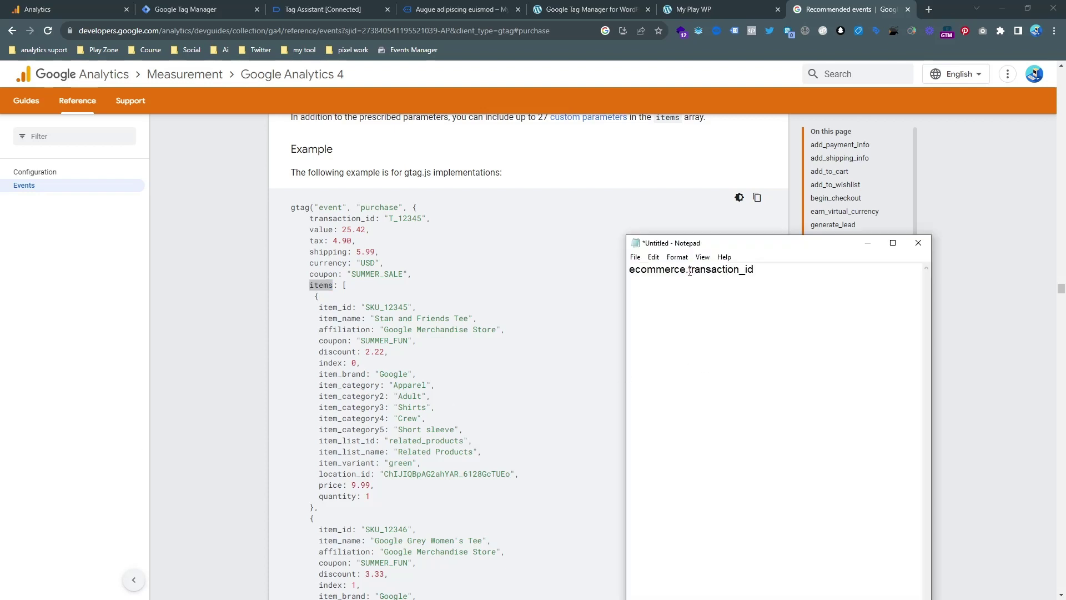
pyautogui.moveTo(689, 271); pyautogui.dragTo(786, 276)
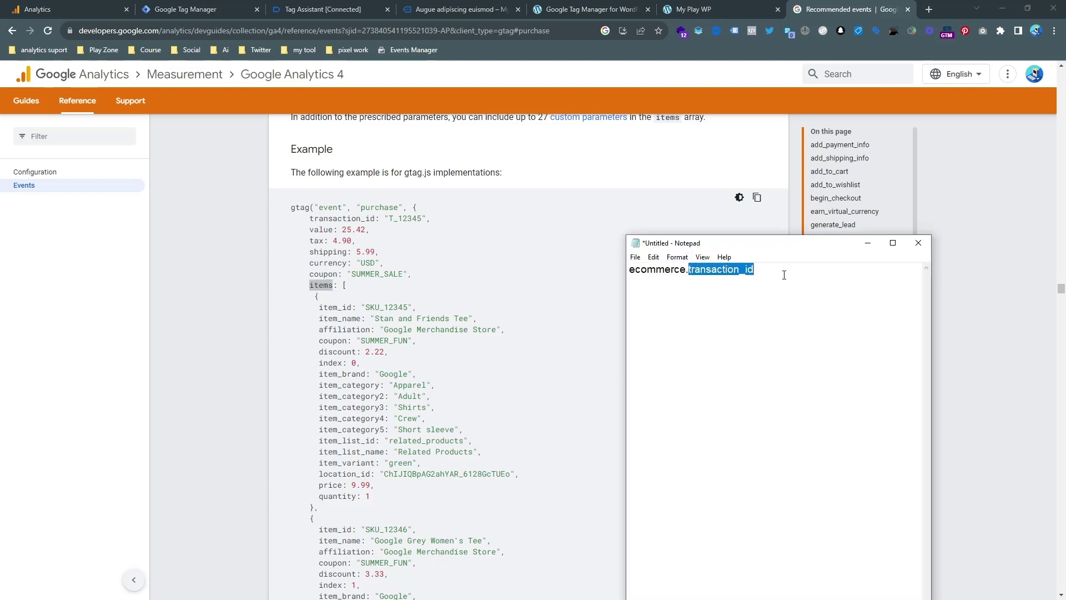
pyautogui.write('item.0')
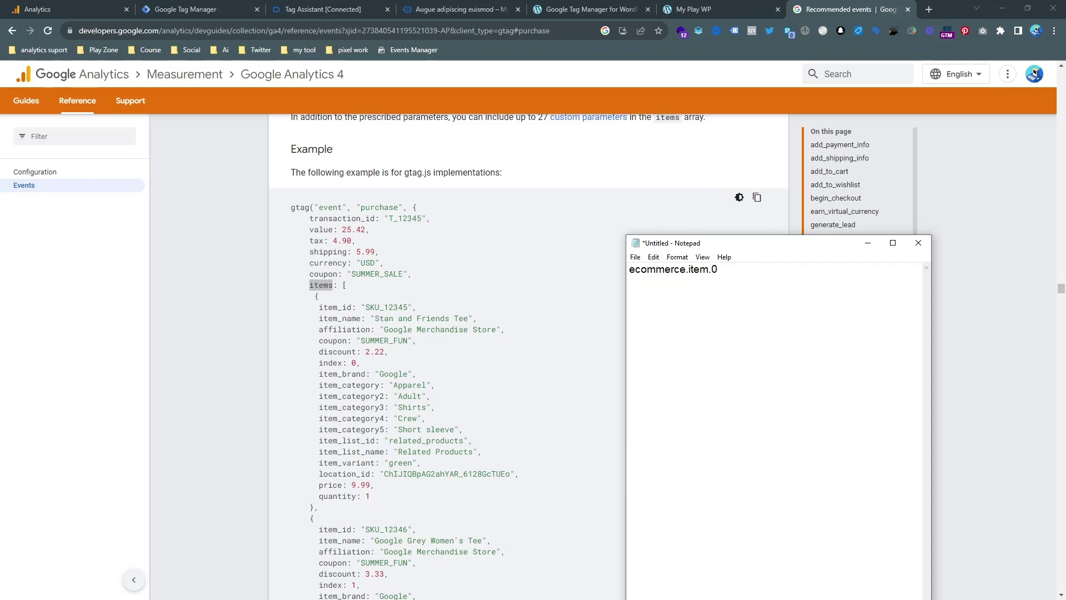
pyautogui.write('tem_id')
pyautogui.hotkey('ctrl', 'a')
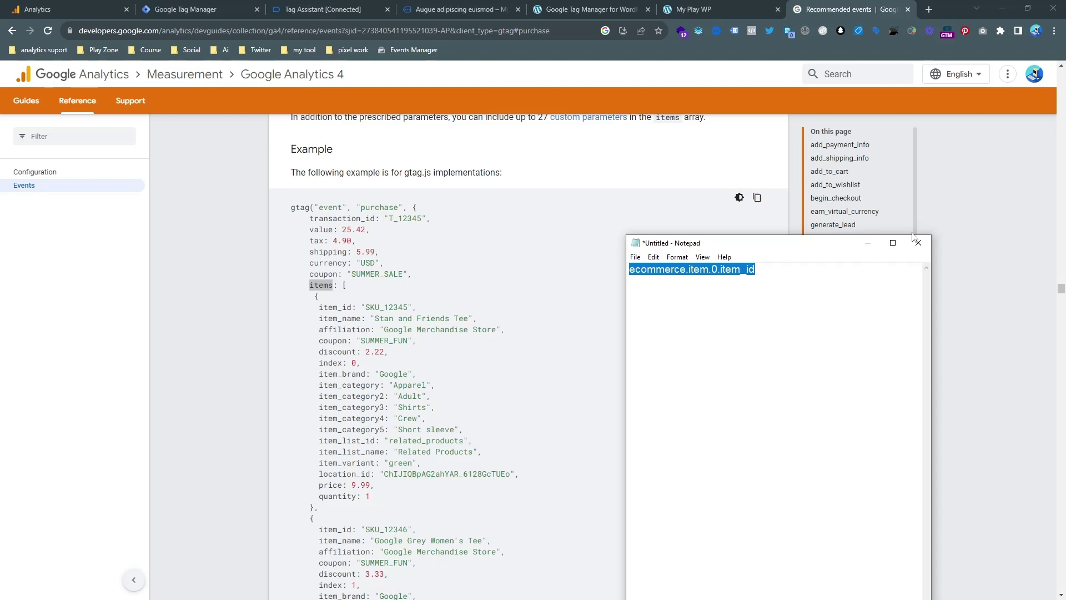
# Step: Return to Tag Manager and start a new variable of the Data Layer Variable type for the item_id parameter's value
pyautogui.click(396, 5)
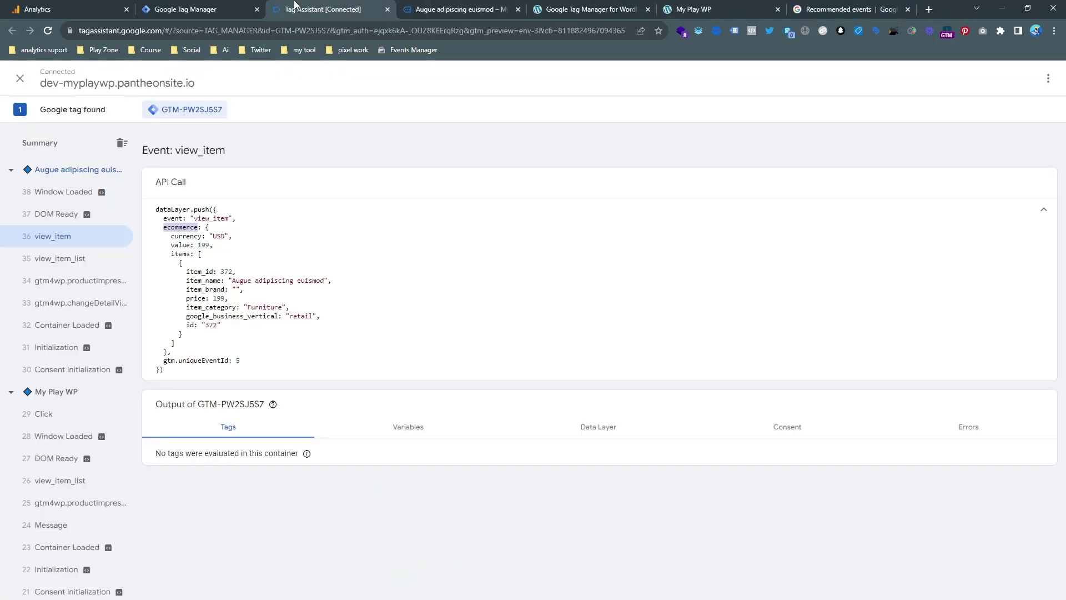
pyautogui.click(463, 7)
pyautogui.click(626, 7)
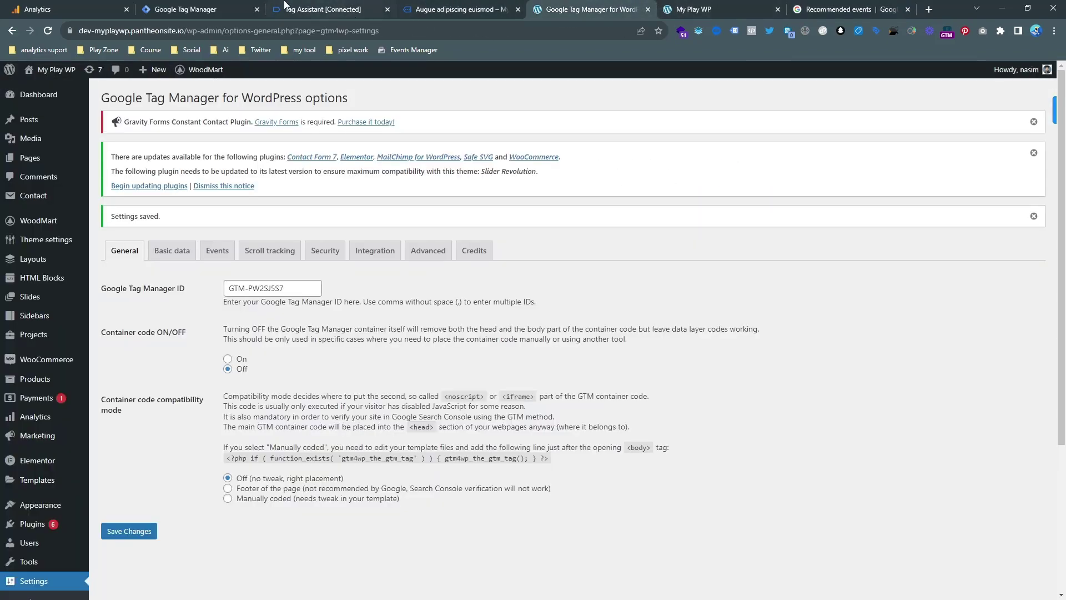
pyautogui.click(179, 9)
pyautogui.click(858, 435)
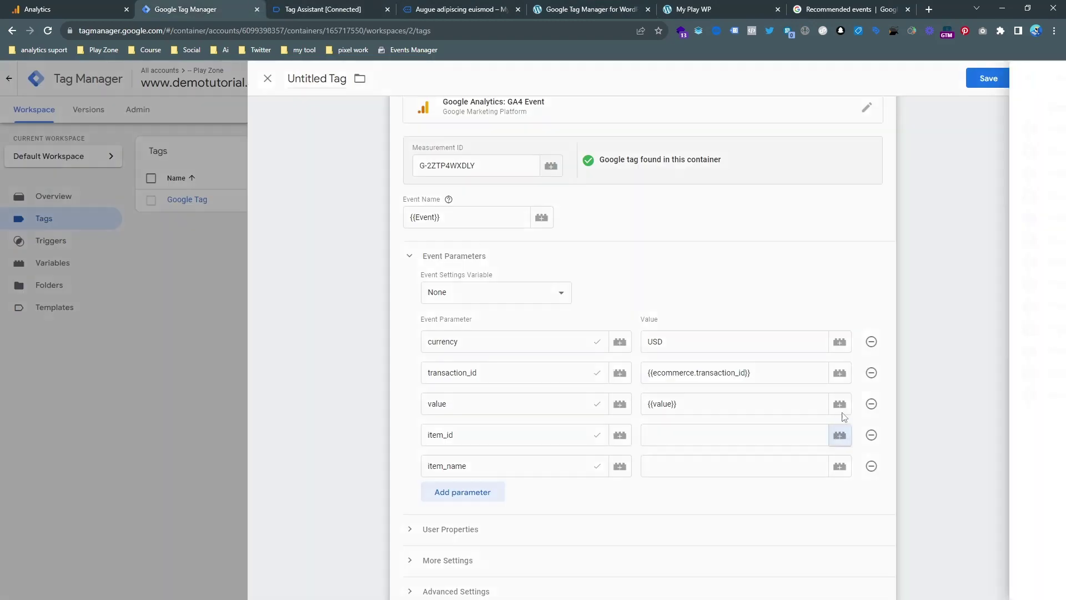
pyautogui.click(1044, 78)
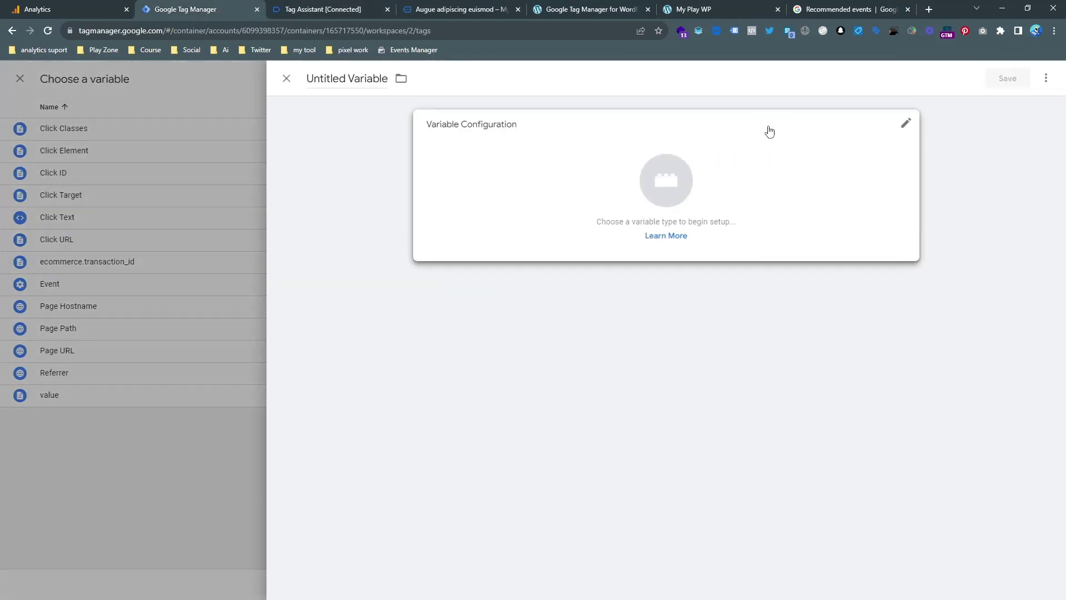
pyautogui.click(768, 131)
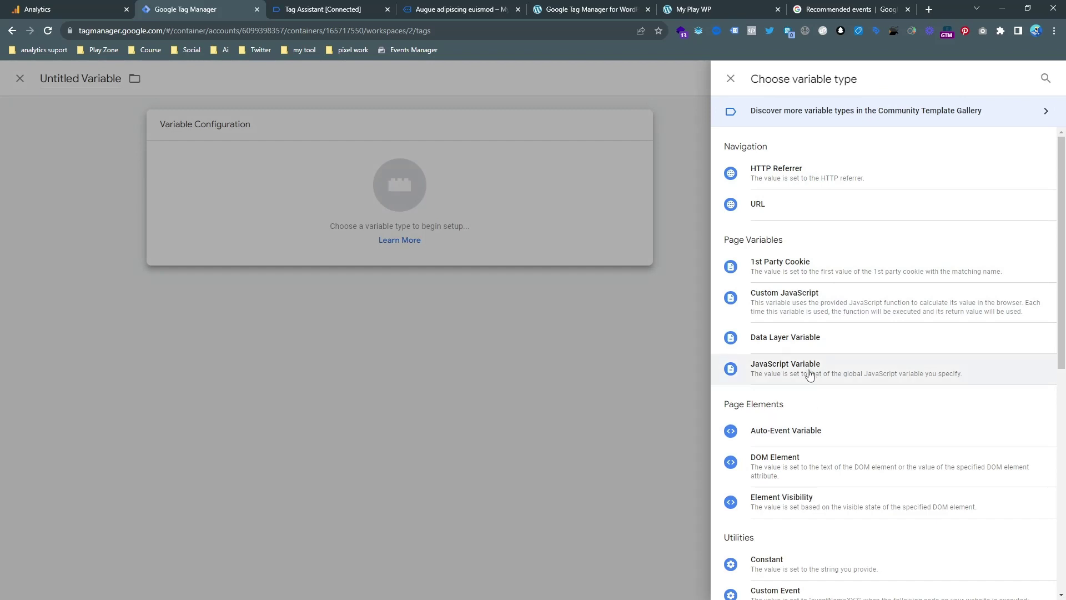
pyautogui.scroll(-2, 805, 481)
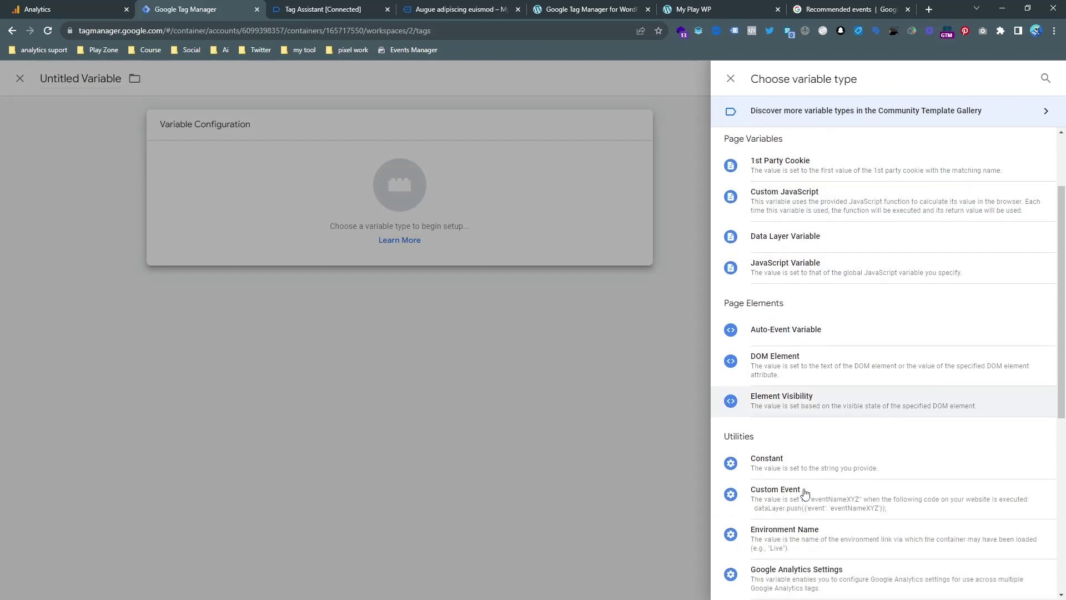
pyautogui.scroll(-2, 803, 278)
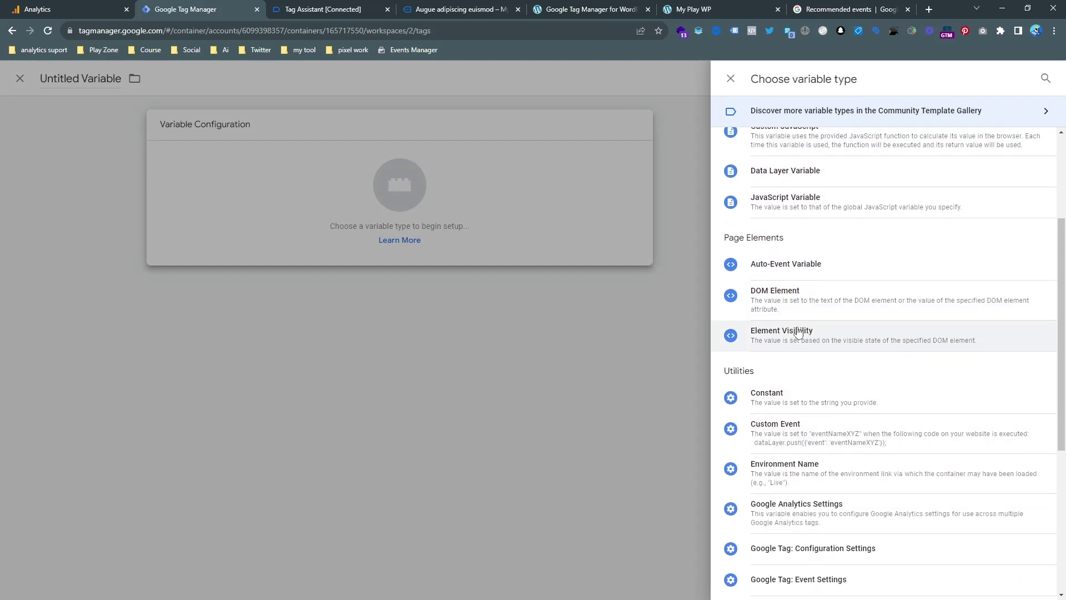
pyautogui.scroll(1, 805, 203)
pyautogui.click(786, 167)
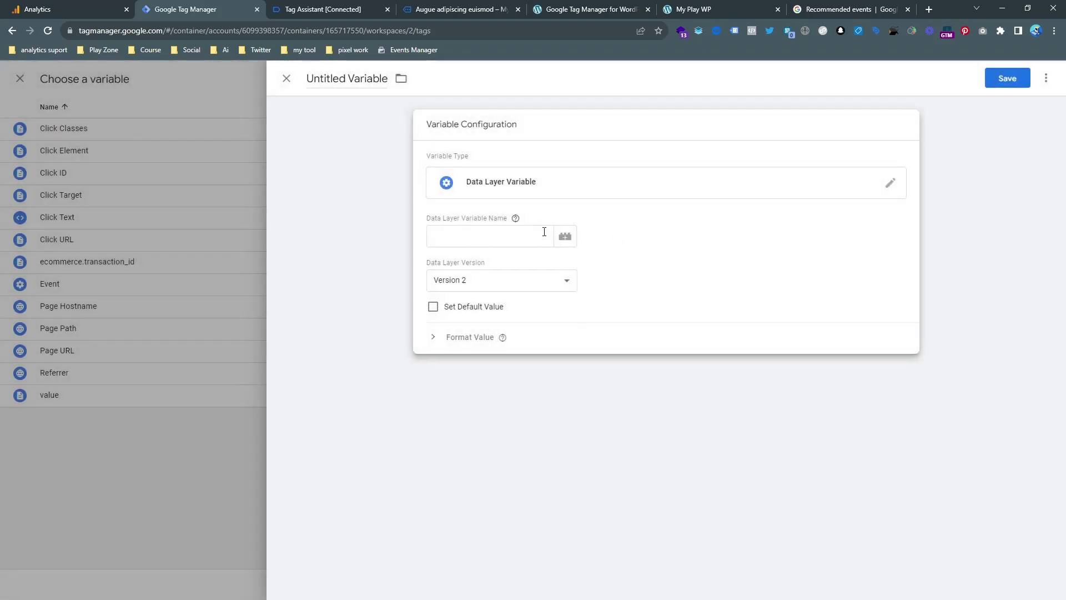
# Step: Set the new variable's data layer path to ecommerce.item.0.item_id and save the variable under the same name
pyautogui.click(543, 233)
pyautogui.write('ecommerce.items.0.item_id')
pyautogui.click(1006, 83)
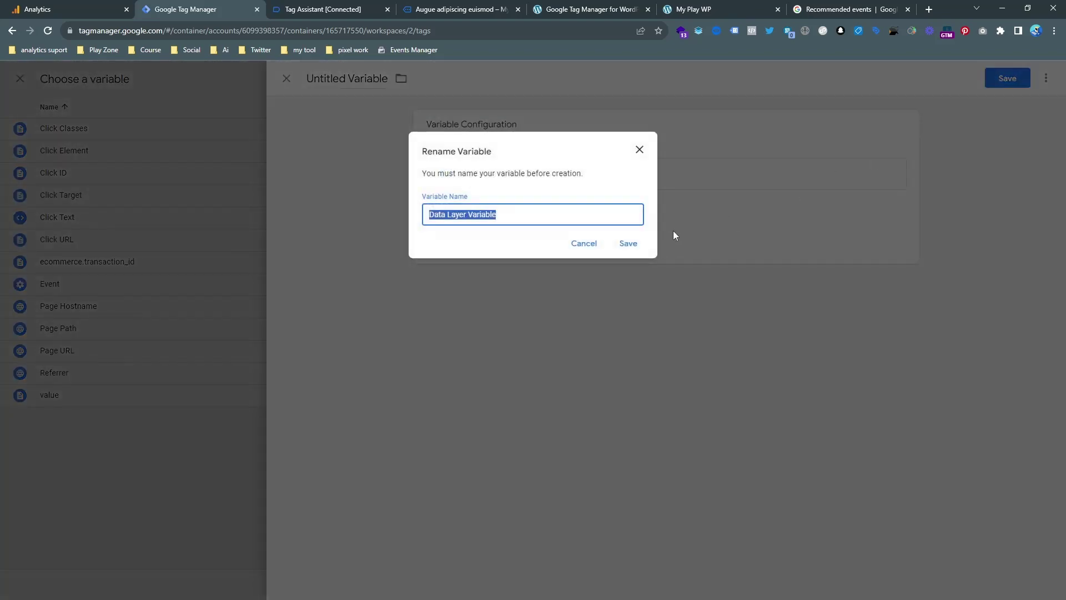
pyautogui.write('ecommerce.item.0.item_id')
pyautogui.click(628, 243)
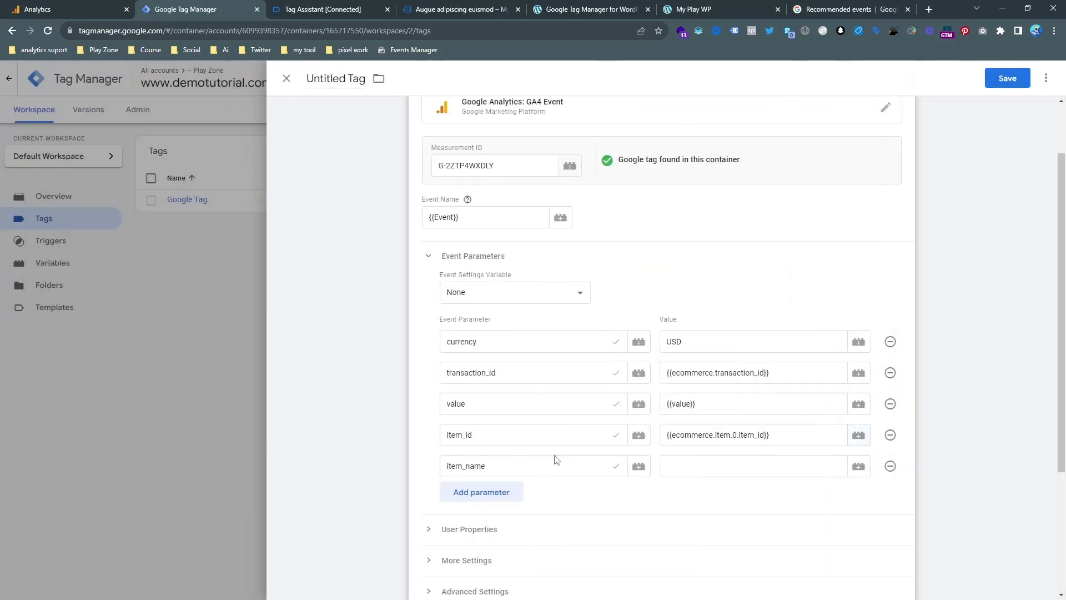
# Step: Start another new variable of the Data Layer Variable type for the item_name parameter's value
pyautogui.click(858, 466)
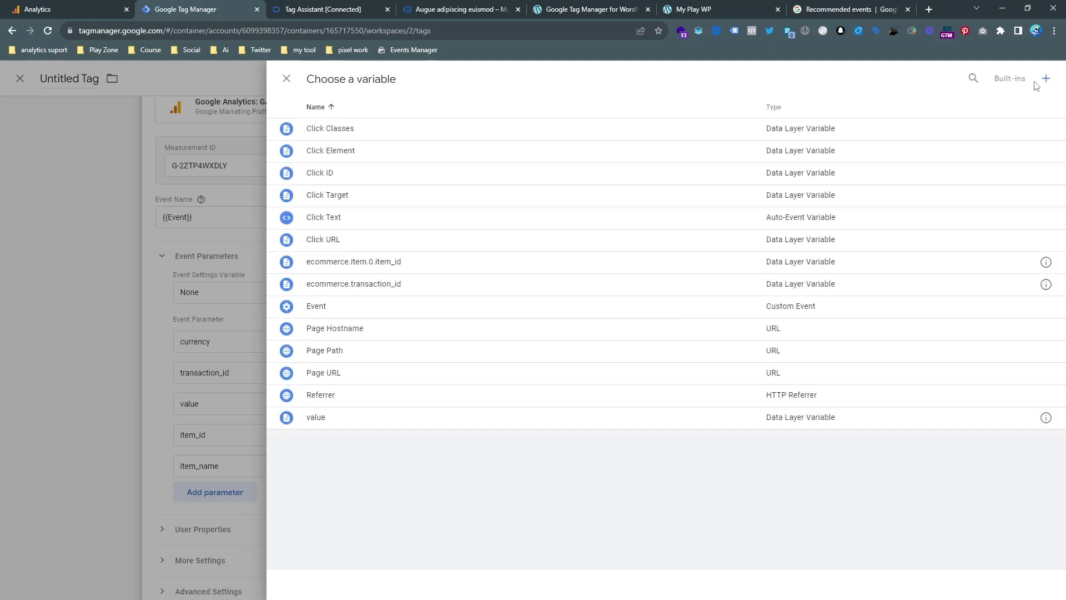
pyautogui.click(1045, 84)
pyautogui.click(745, 198)
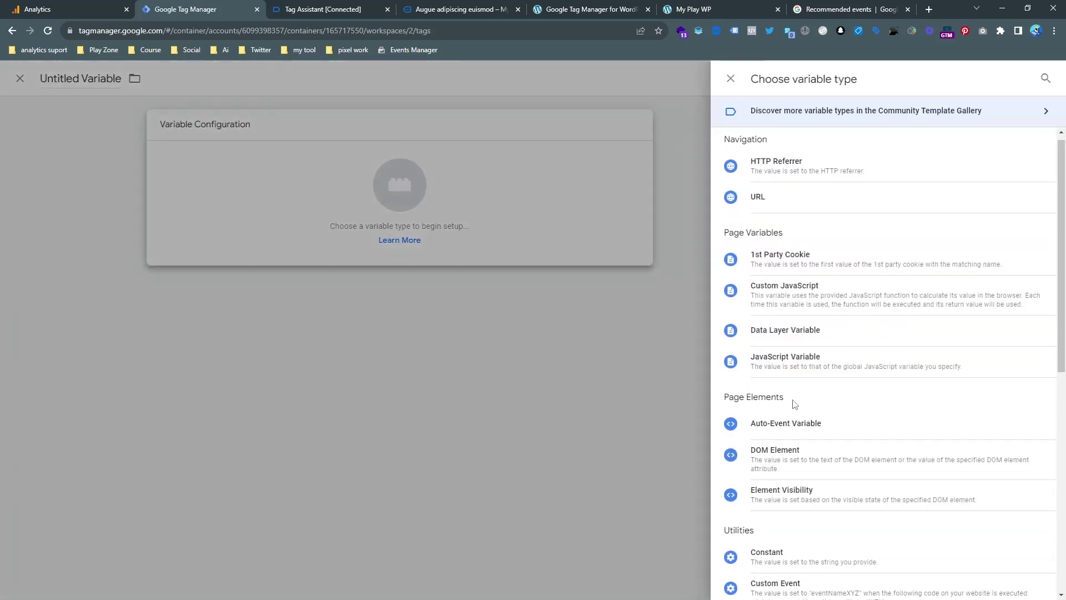
pyautogui.scroll(-5, 794, 405)
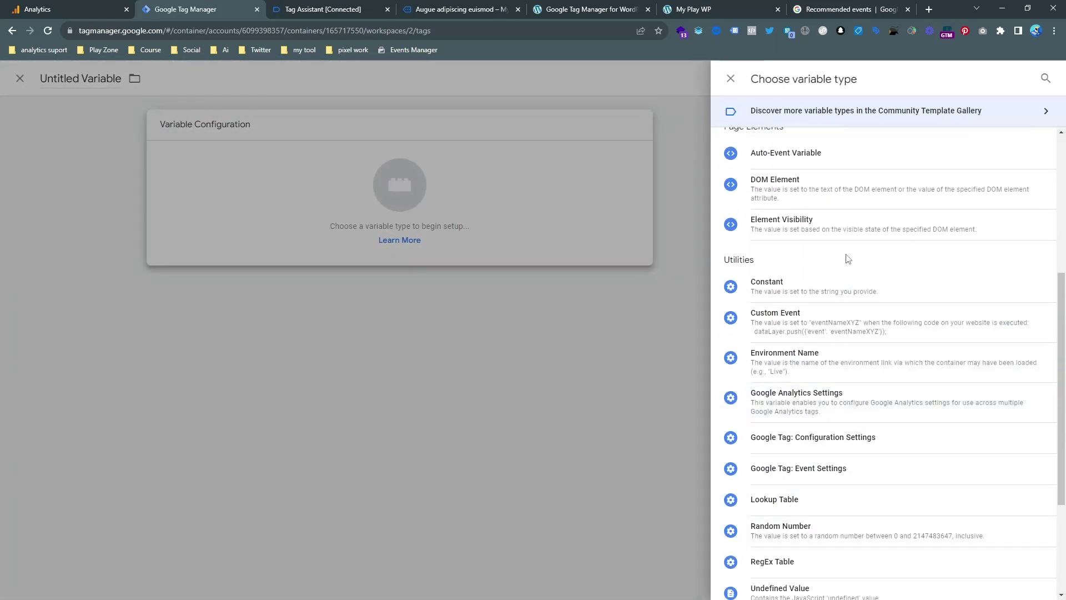
pyautogui.scroll(-3, 845, 261)
pyautogui.scroll(5, 818, 283)
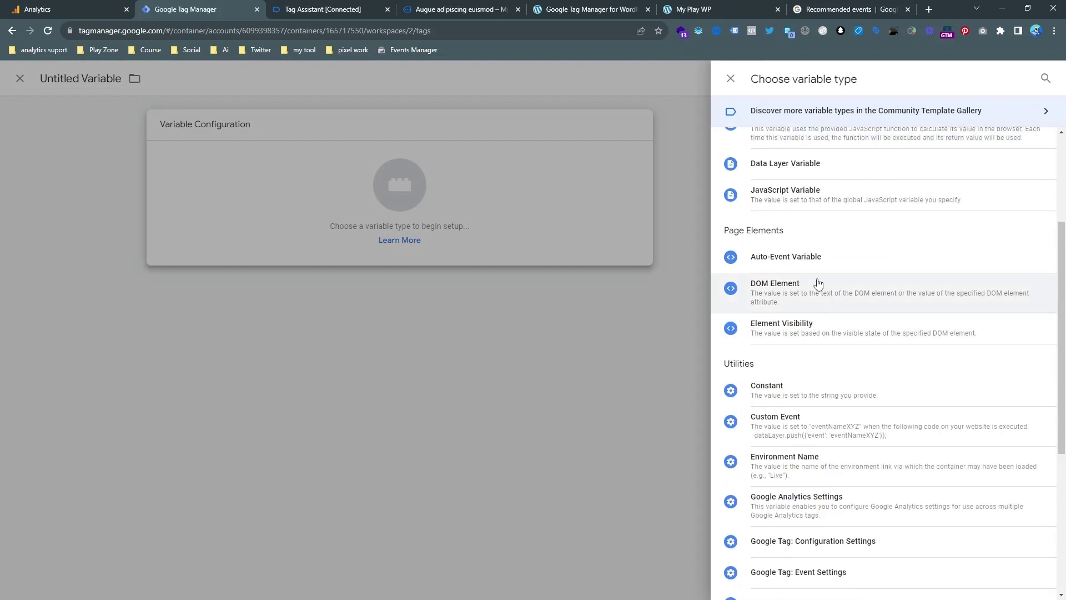
pyautogui.click(807, 166)
# Step: Make the variable read ecommerce.item.0.item_name from the data layer and save it under the same name
pyautogui.click(461, 236)
pyautogui.write('ecommerce.item.0.item_id')
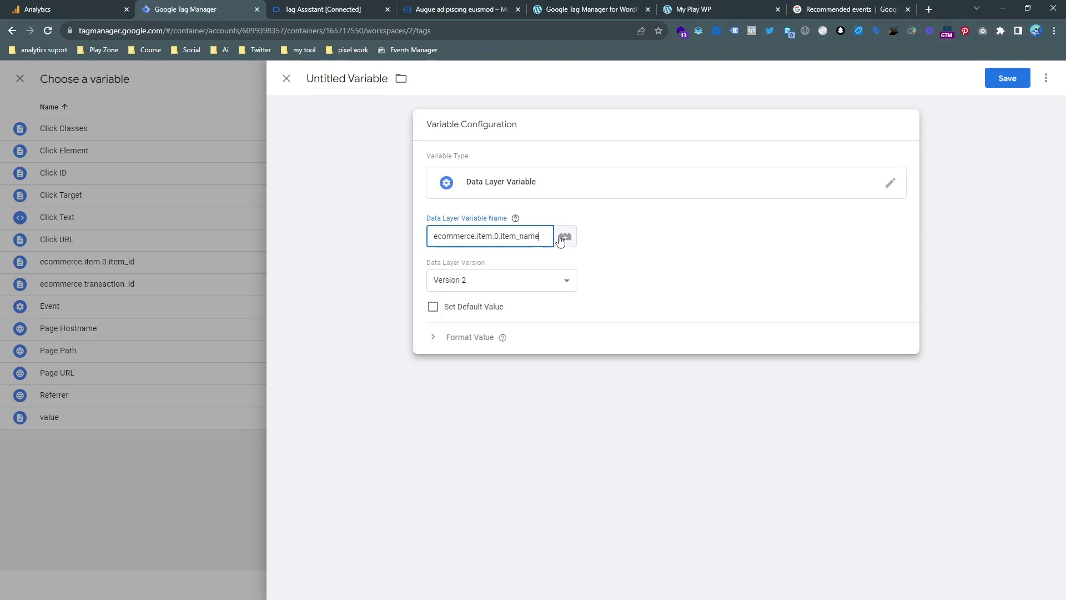
pyautogui.click(998, 78)
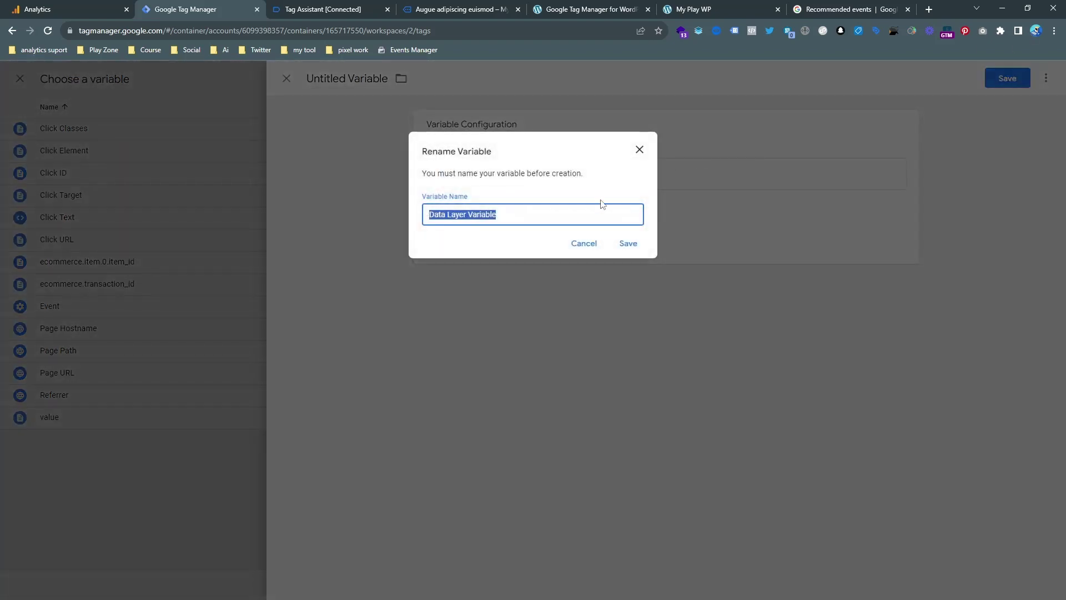
pyautogui.write('ecommerce.item.0.item_id')
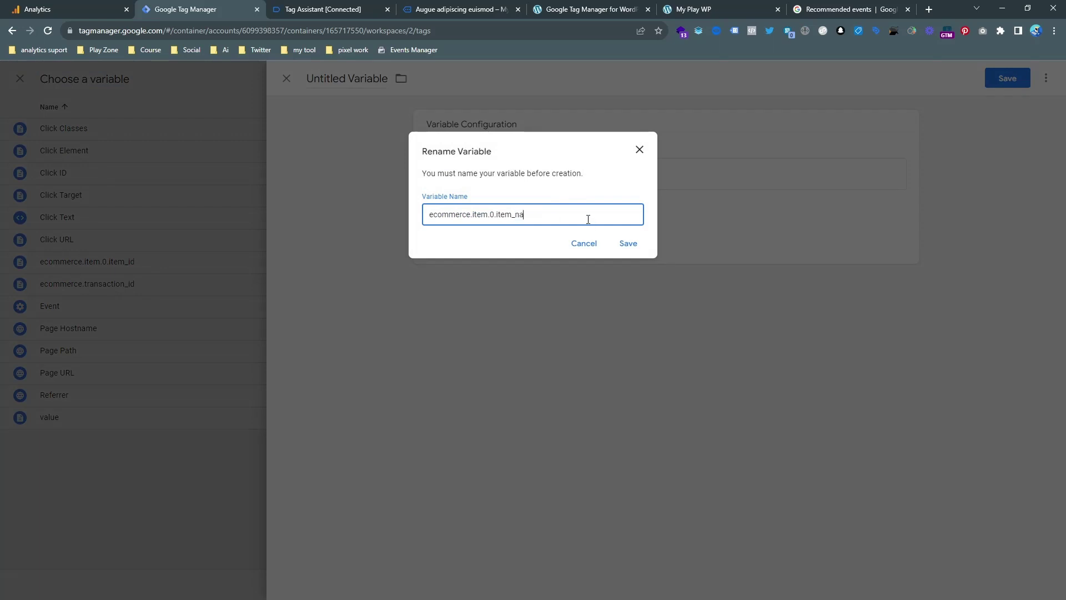
pyautogui.click(628, 243)
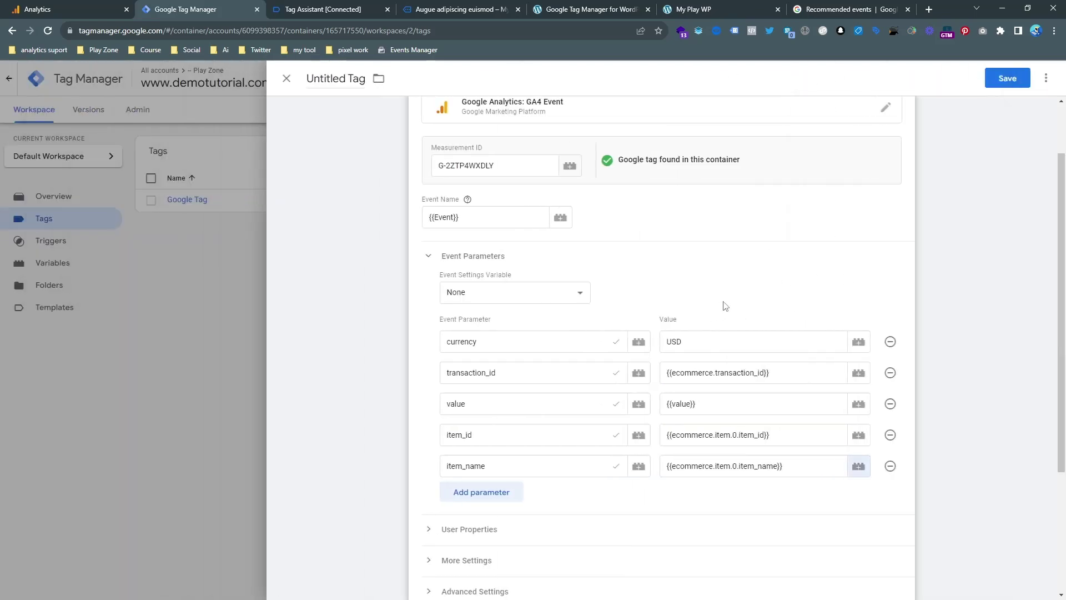
# Step: Add an event parameter named items to the GA4 event tag, copying the name from the view_item push in Tag Assistant
pyautogui.click(489, 493)
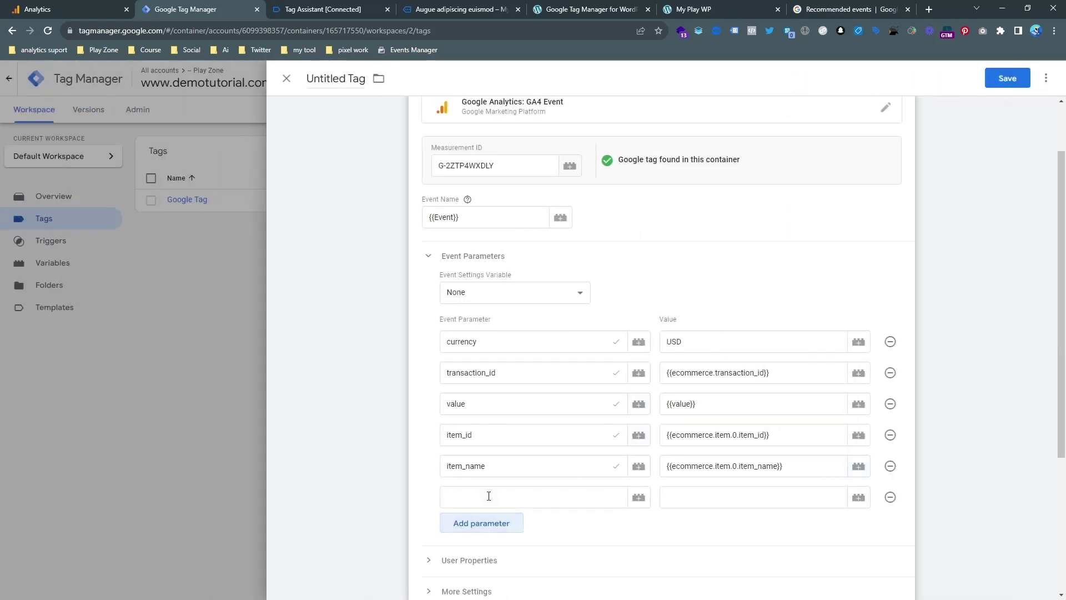
pyautogui.click(489, 495)
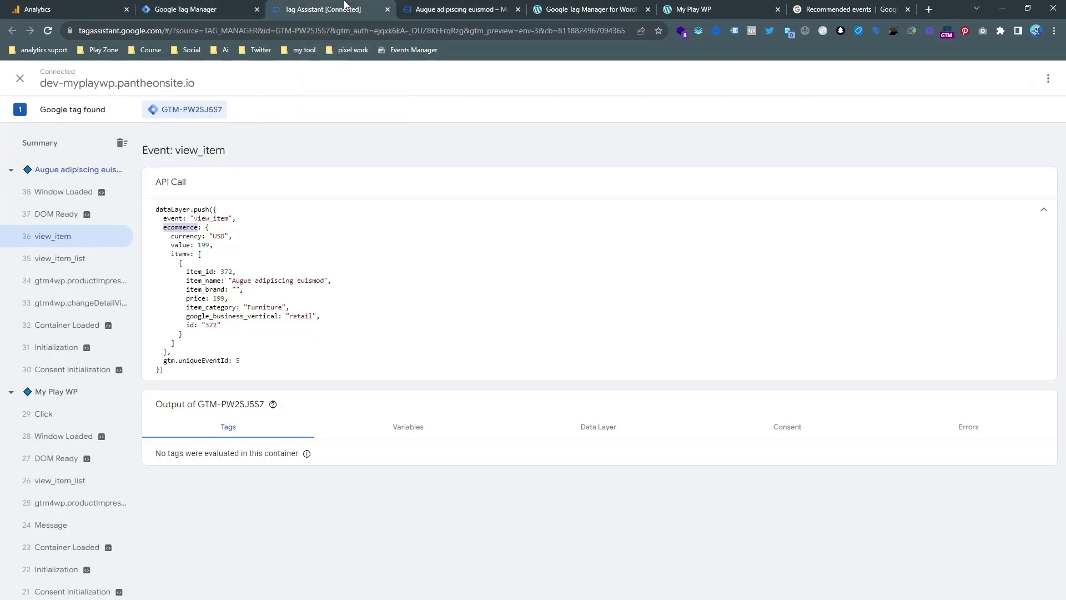
pyautogui.click(348, 7)
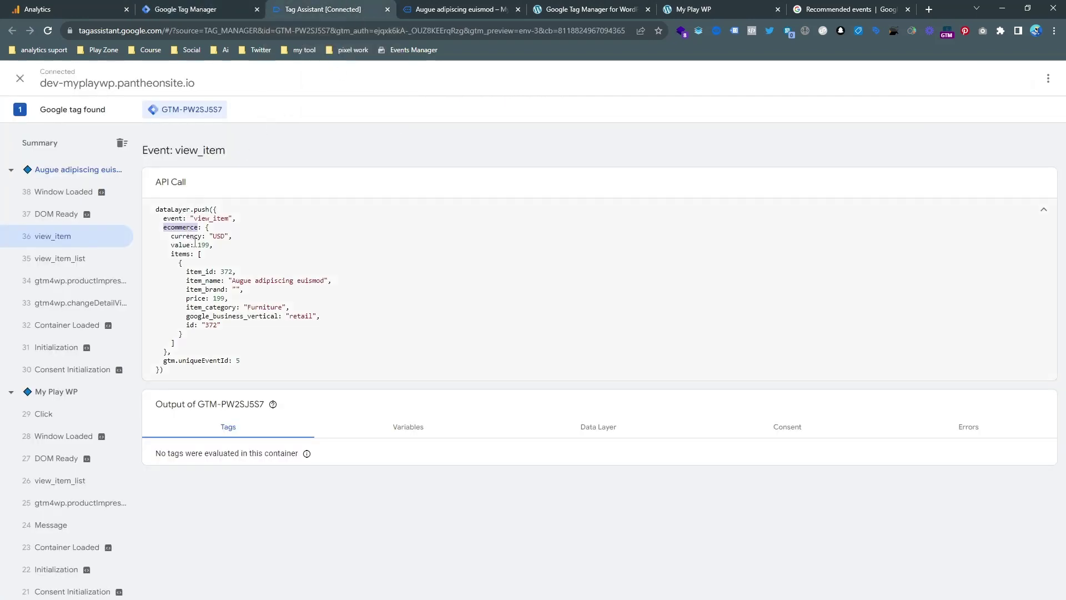
pyautogui.doubleClick(181, 255)
pyautogui.hotkey('ctrl', 'c')
pyautogui.hotkey('ctrl', 'shift', 'Tab')
pyautogui.hotkey('ctrl', 'v')
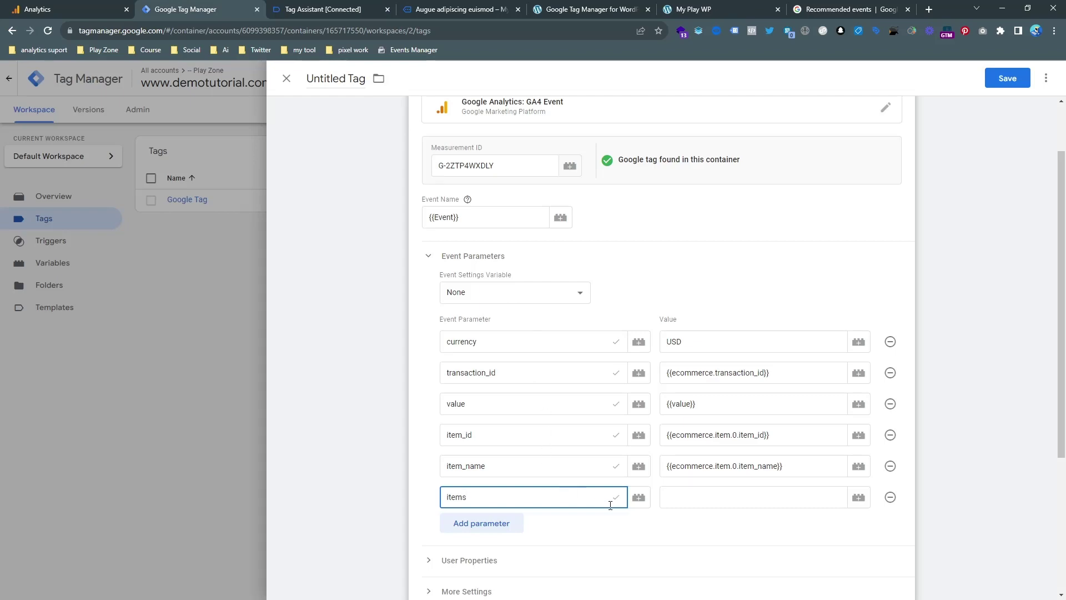
# Step: Start a new variable of the Data Layer Variable type for the items parameter's value
pyautogui.click(860, 500)
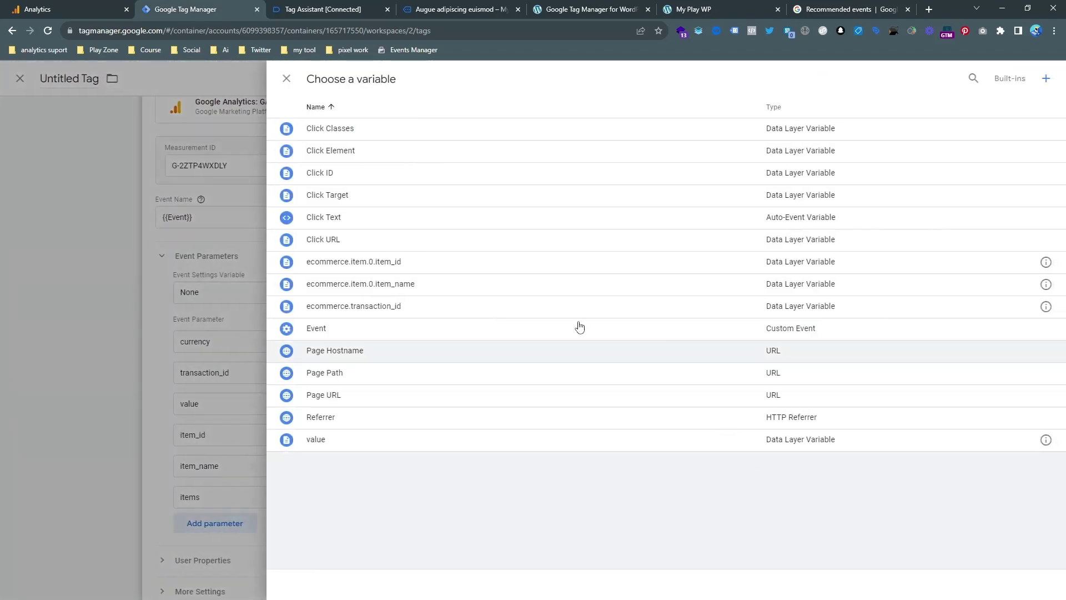
pyautogui.click(1046, 79)
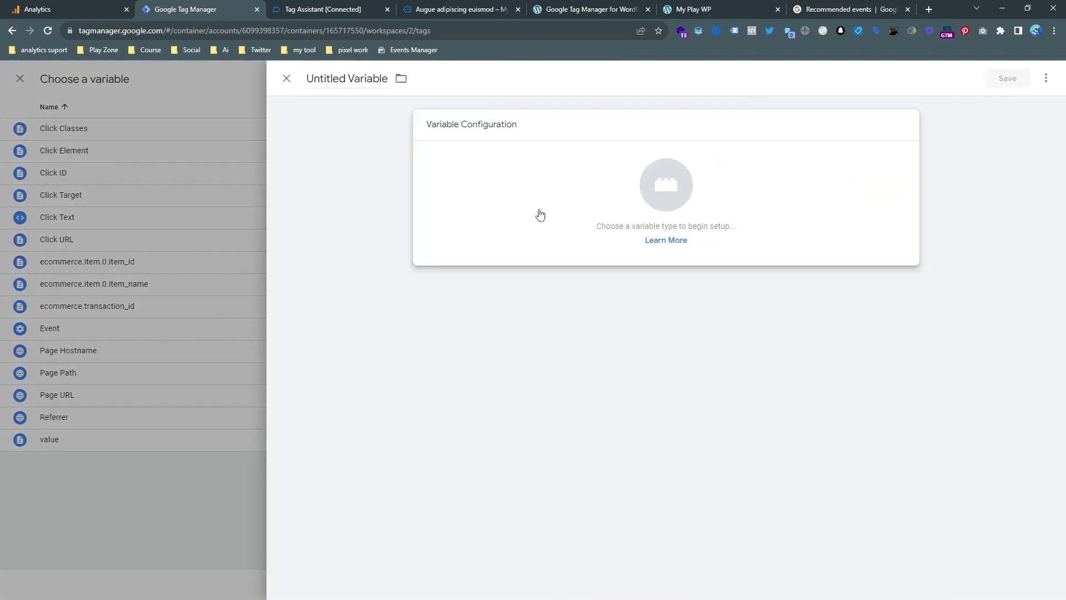
pyautogui.click(538, 214)
pyautogui.click(811, 337)
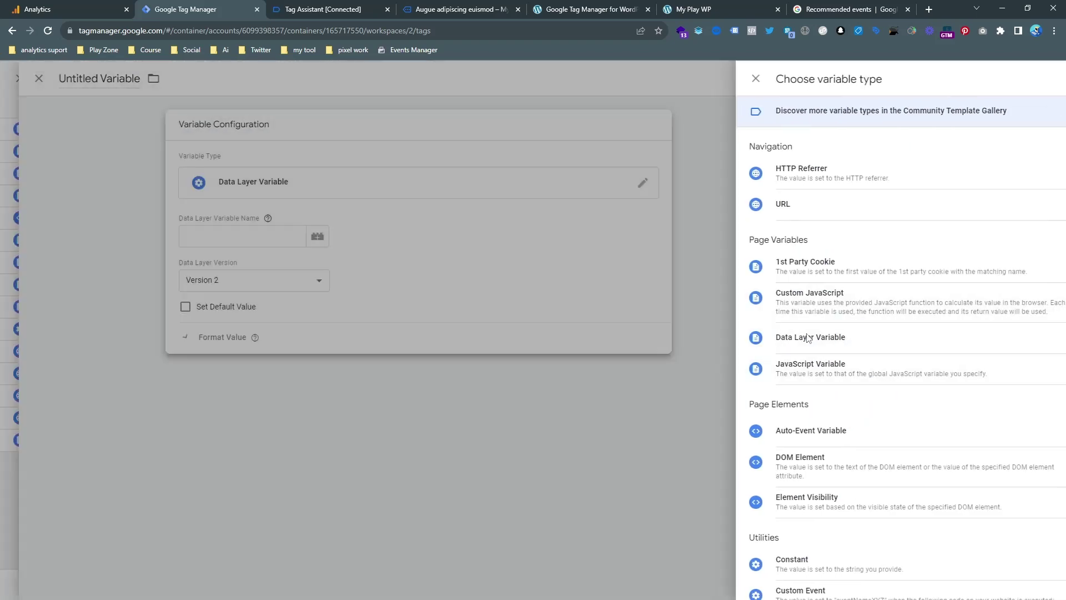
# Step: Make the variable read ecommerce.items from the data layer and save it under the name items
pyautogui.click(462, 231)
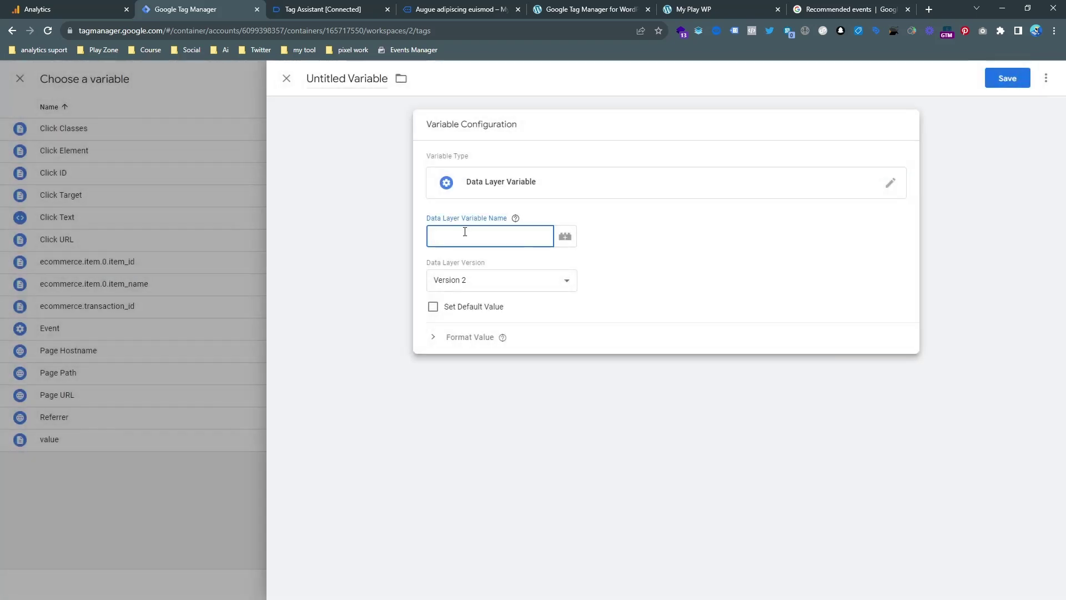
pyautogui.write('ecomm')
pyautogui.write('erce.value')
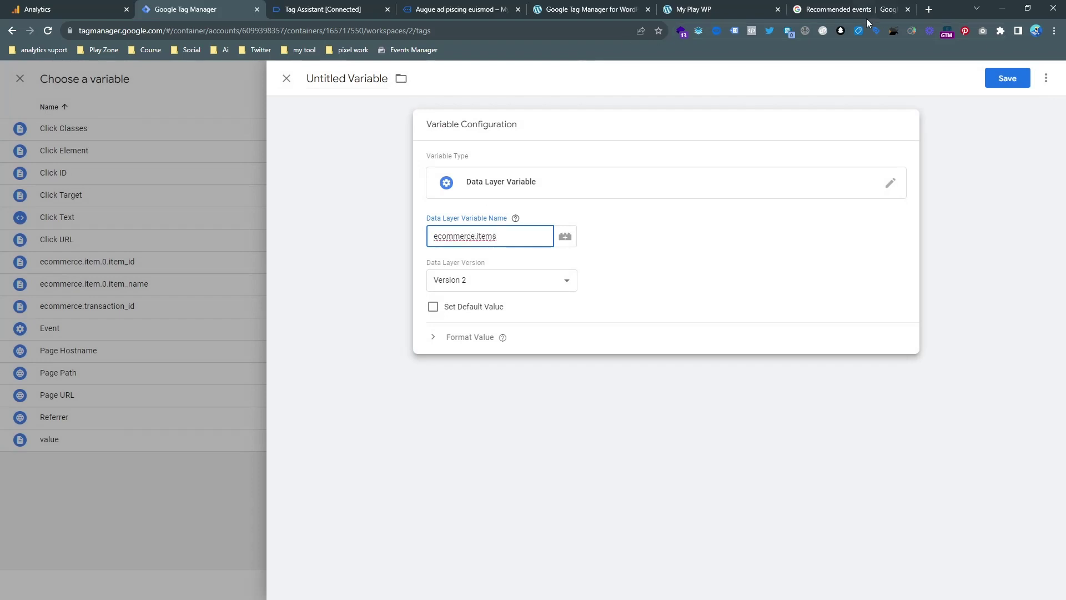
pyautogui.click(1008, 79)
pyautogui.write('items')
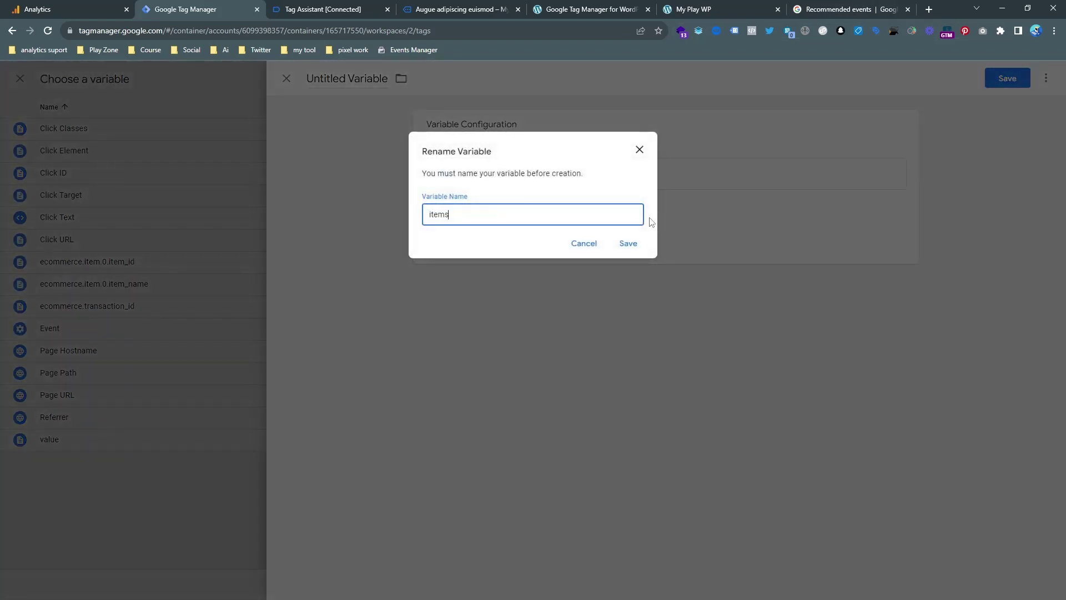
pyautogui.click(590, 245)
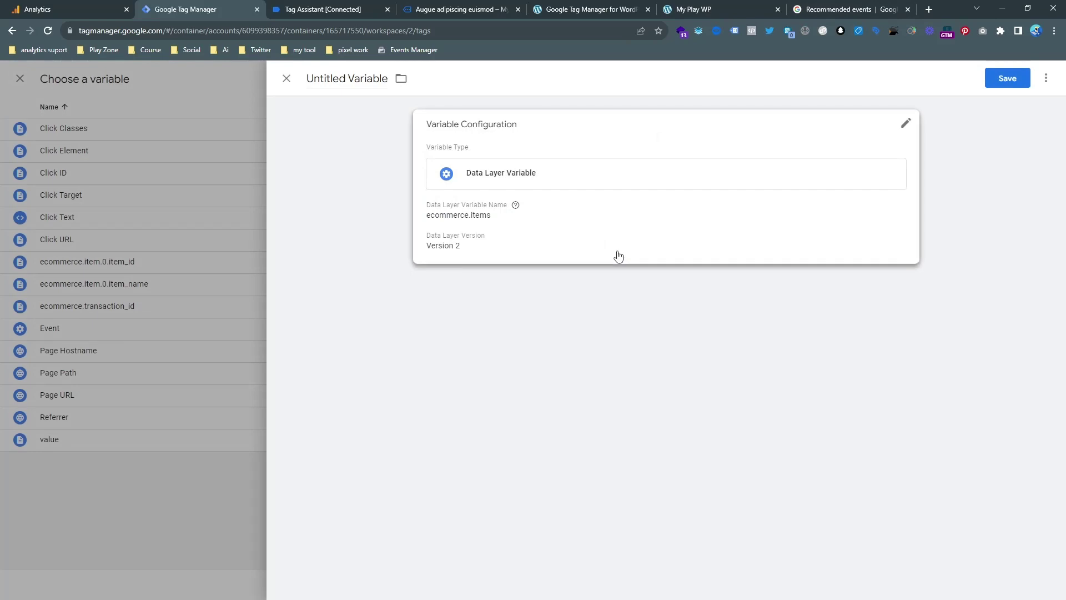
pyautogui.click(1004, 80)
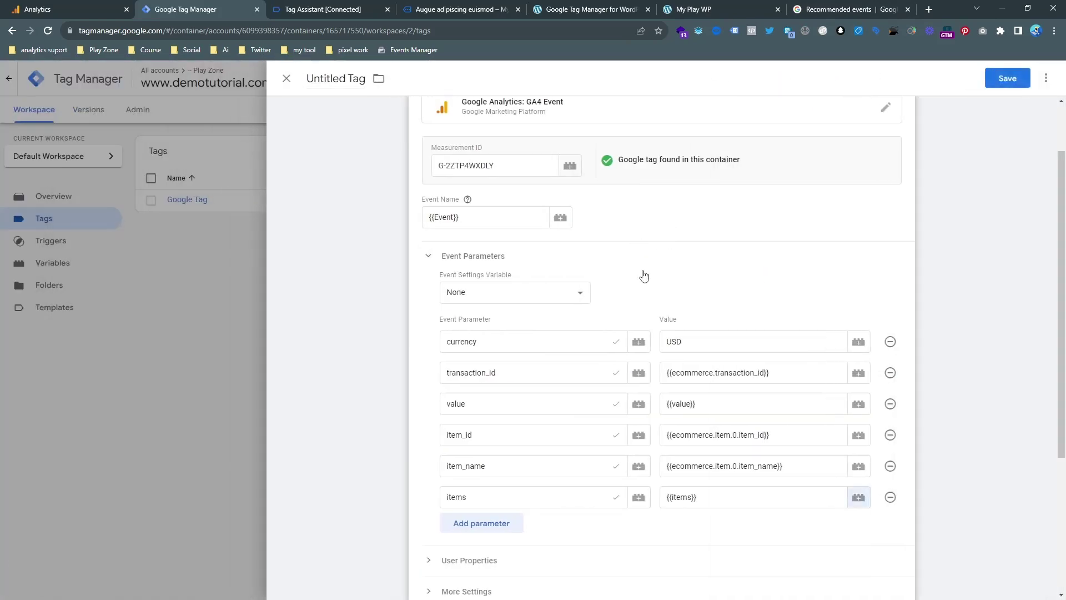
# Step: Start a new trigger of the Custom Event type for the GA4 event tag
pyautogui.scroll(-4, 677, 267)
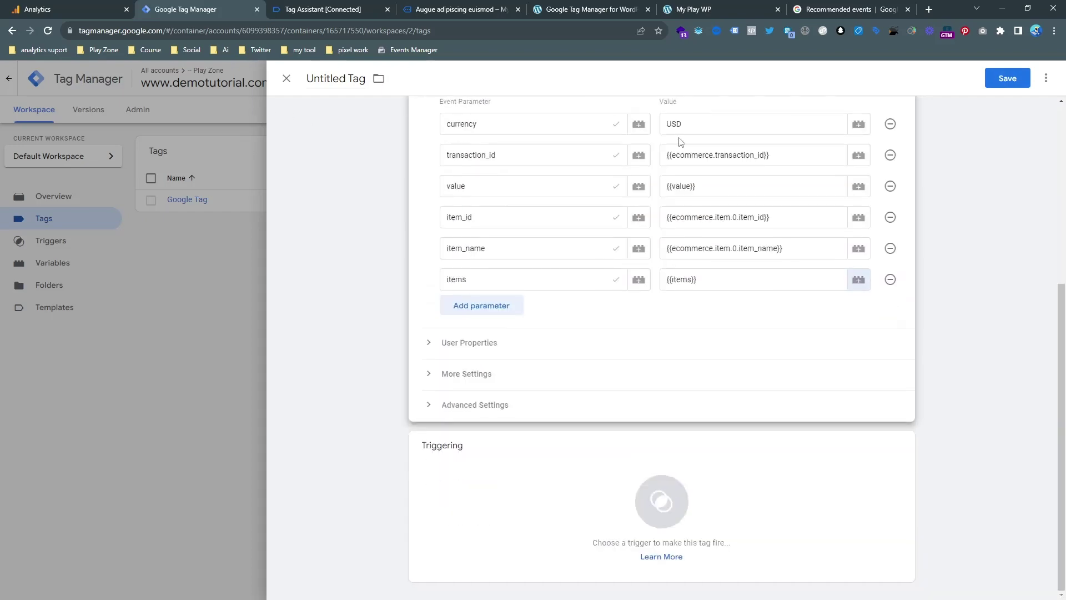
pyautogui.click(567, 485)
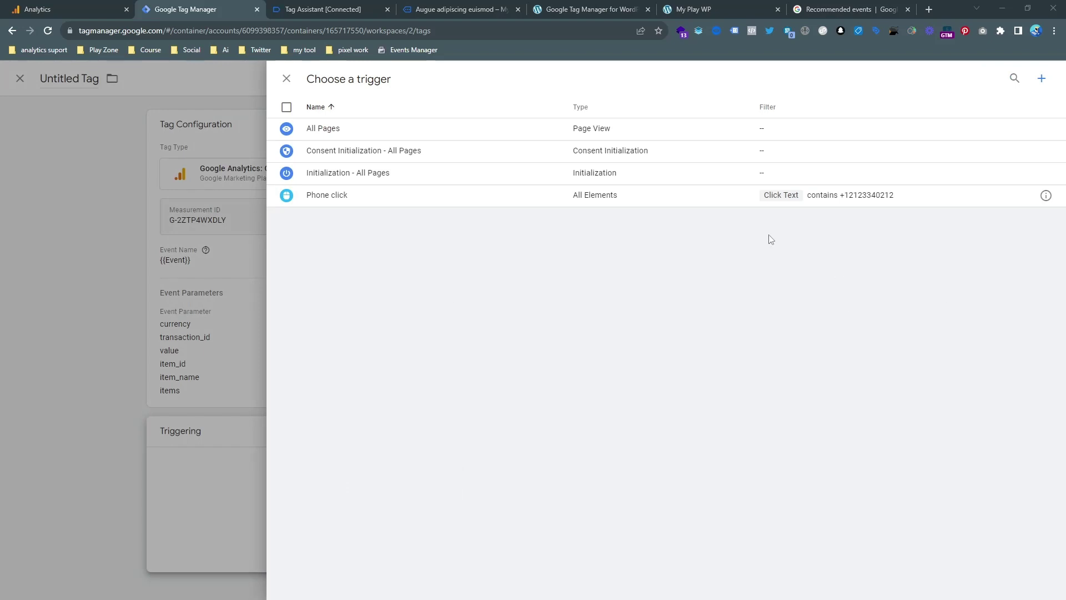
pyautogui.click(1042, 78)
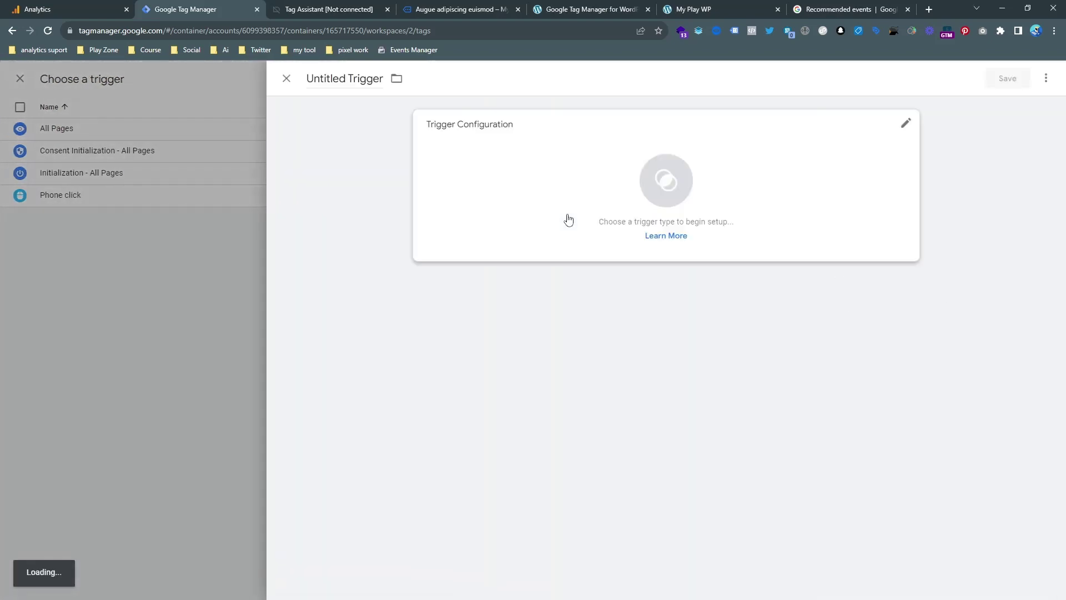
pyautogui.click(573, 202)
pyautogui.scroll(-2, 793, 506)
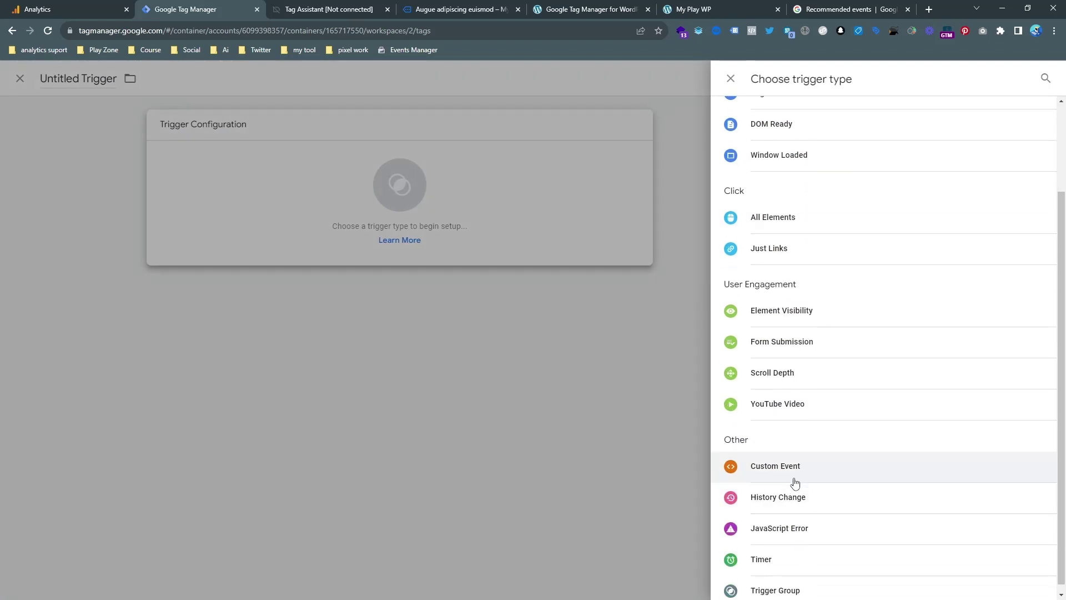
pyautogui.click(794, 471)
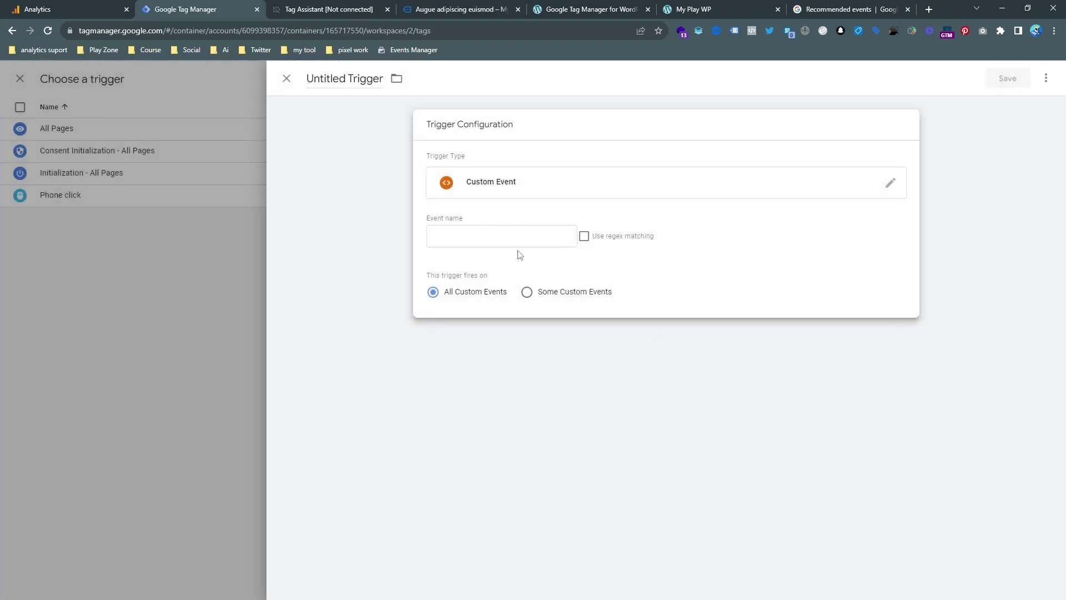
# Step: Set the trigger's event name to purchase|add_payment_info|add_shipping_info|add_to_cart|add_to_wishlist|begin_checkout|refund|remove_from_cart|select_item|select_promotion|view_cart|view_item|view_item_list|view_promotion and enable regex matching
pyautogui.click(520, 241)
pyautogui.write('purchase|add_payment_info|add_shipping_info|add_to_cart|add_to_wishlist|begin_checkout|refund|remove_from_cart|select_item|select_promotion|view_cart|view_item|view_item_list|view_promotion')
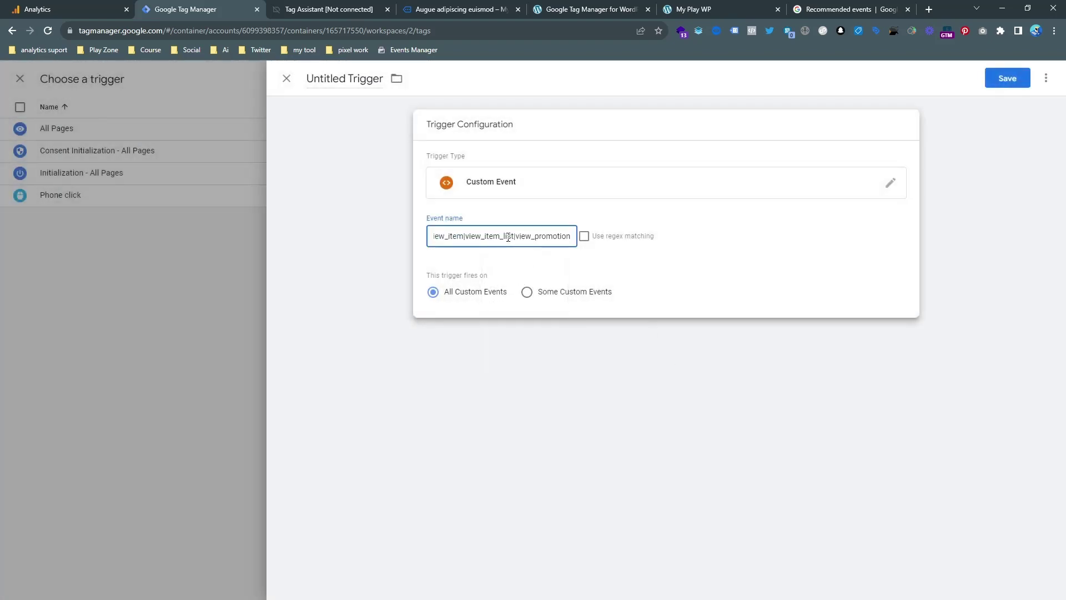
pyautogui.moveTo(572, 236); pyautogui.dragTo(353, 236)
pyautogui.click(353, 236)
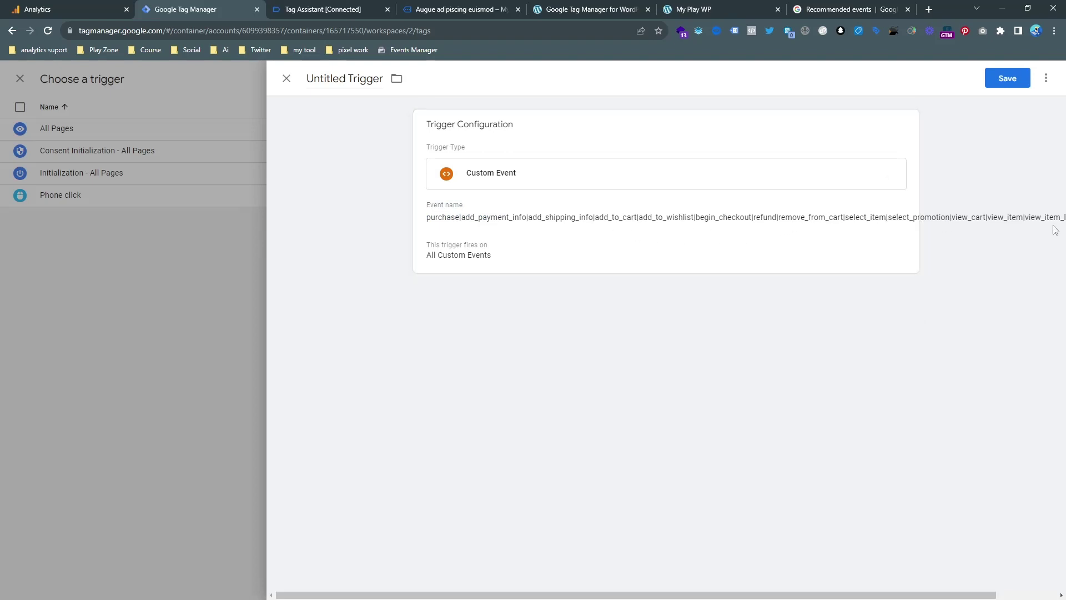
pyautogui.click(475, 221)
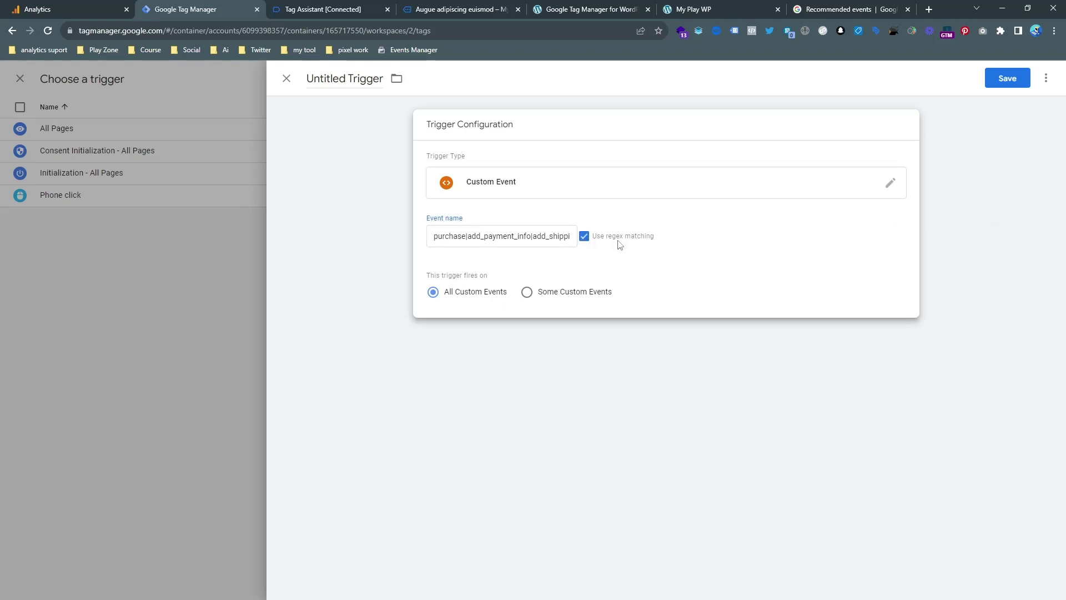
# Step: Save the custom event trigger under the name Ecom
pyautogui.click(1015, 80)
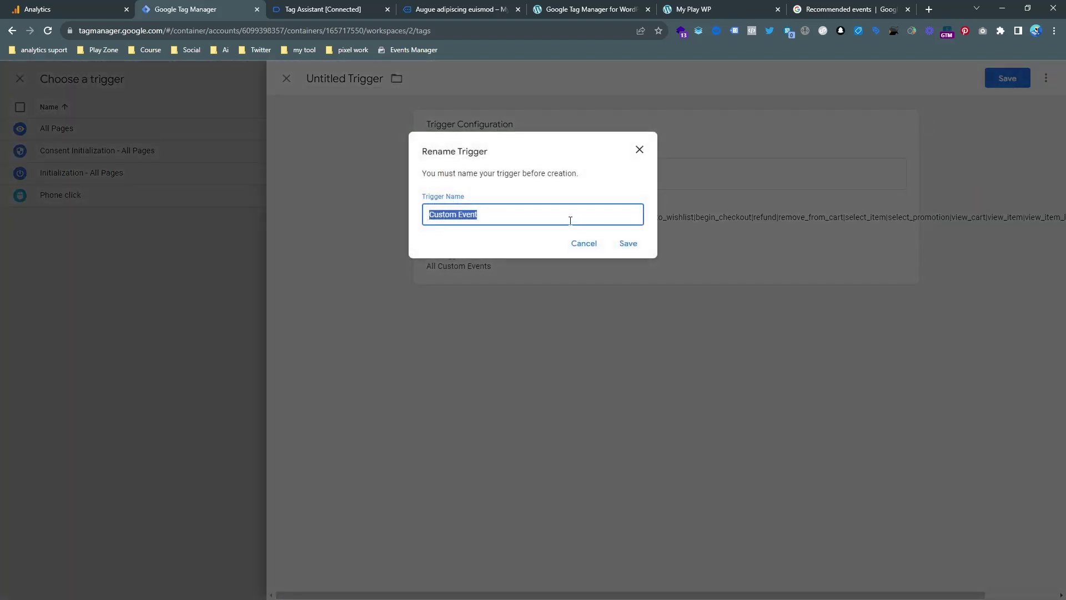
pyautogui.write('Ecom')
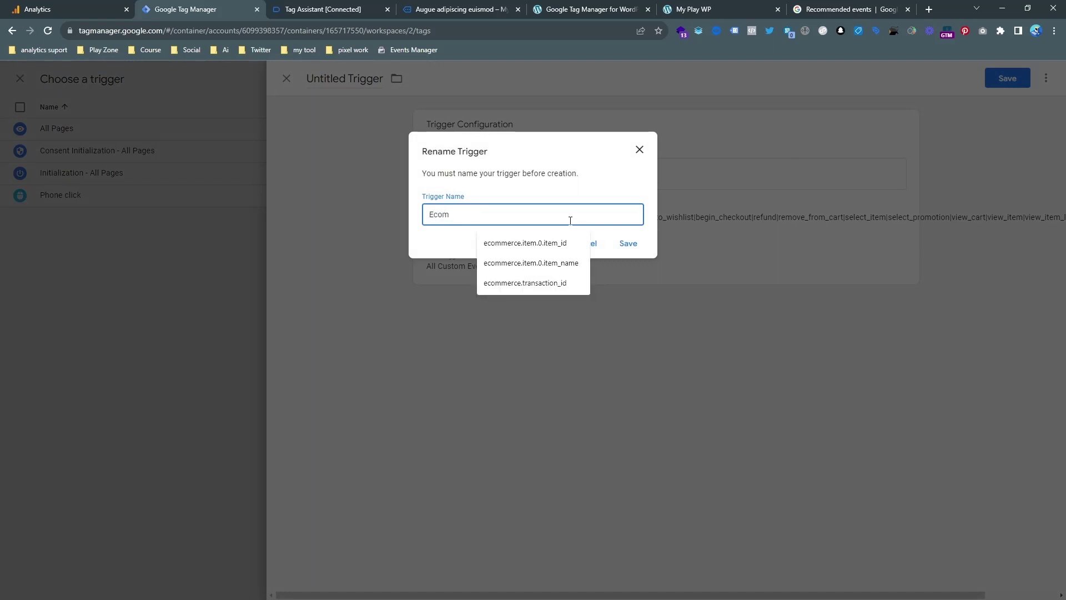
pyautogui.click(624, 245)
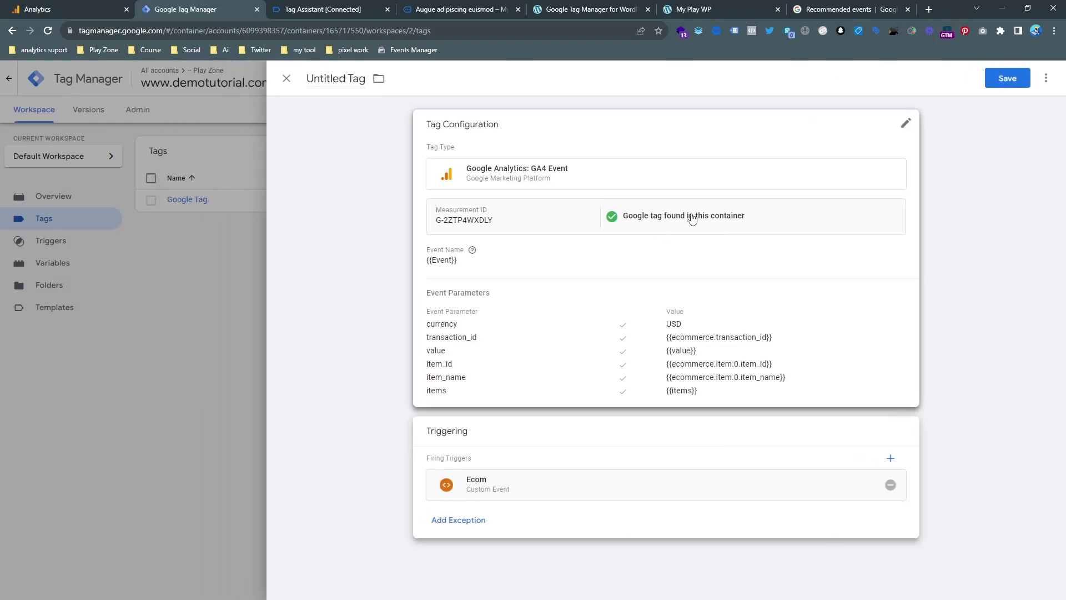
# Step: Save the GA4 event tag under the name Google Analytics GA4 - ecinnerce
pyautogui.click(1008, 79)
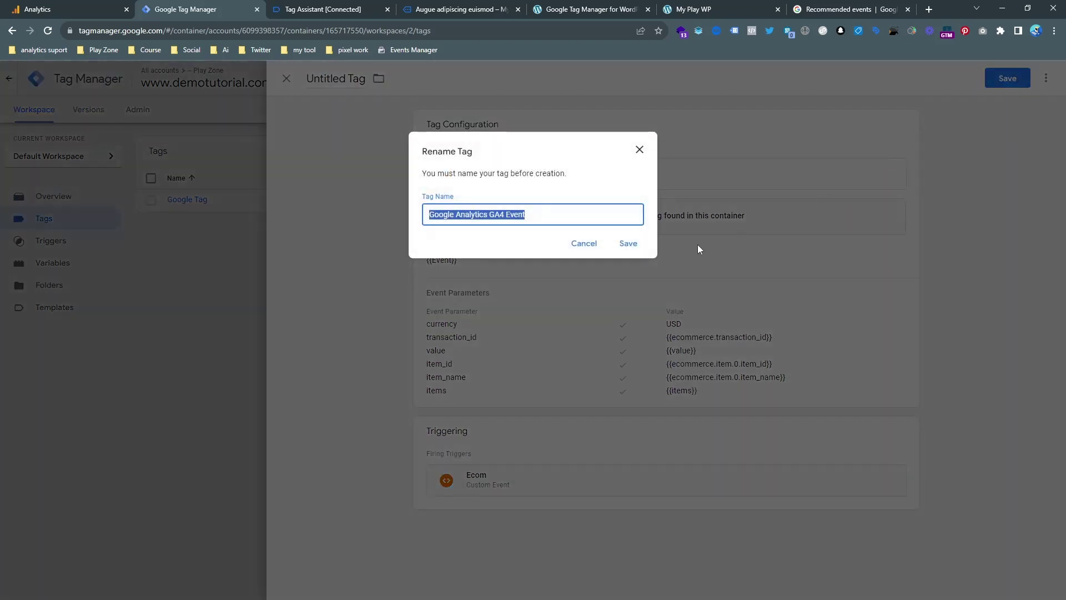
pyautogui.doubleClick(516, 215)
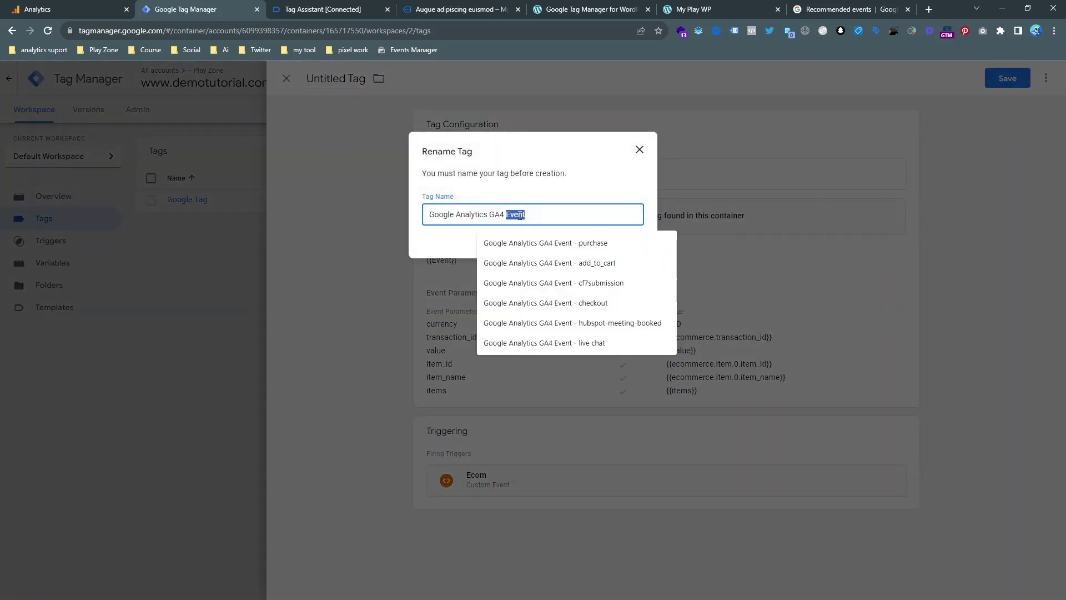
pyautogui.write('-')
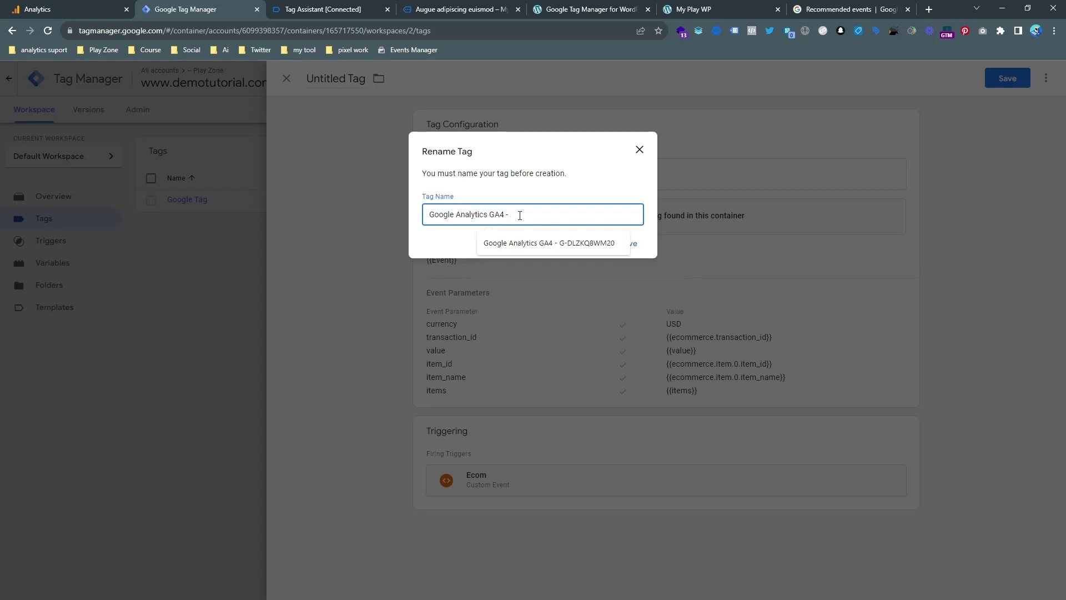
pyautogui.write(' ecinnerce')
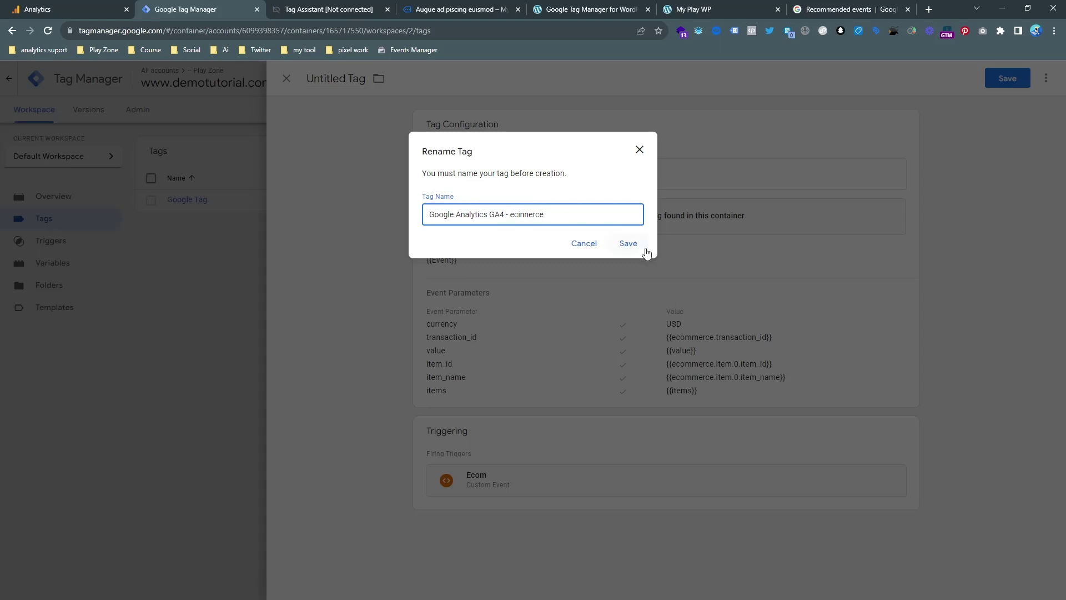
pyautogui.click(645, 250)
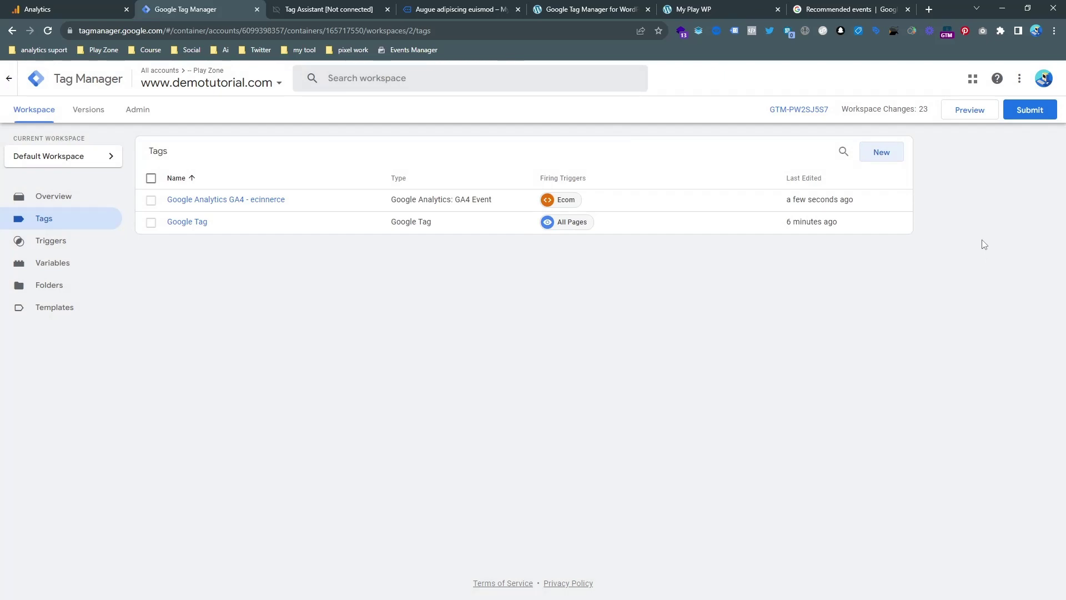
# Step: Start previewing the container in Tag Assistant, and open the Realtime overview report in Google Analytics
pyautogui.click(971, 110)
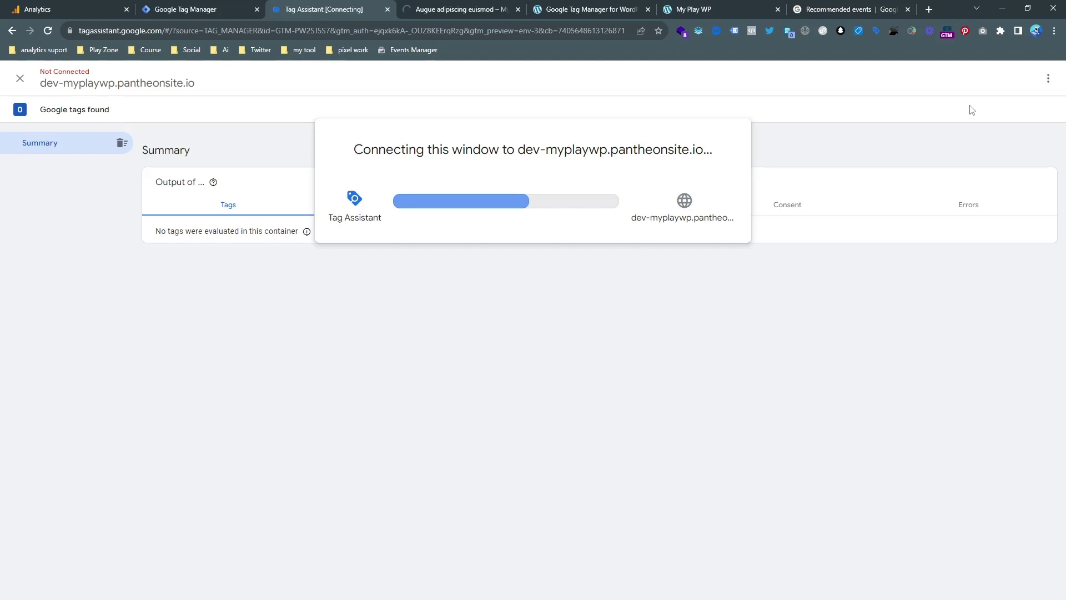
pyautogui.click(72, 8)
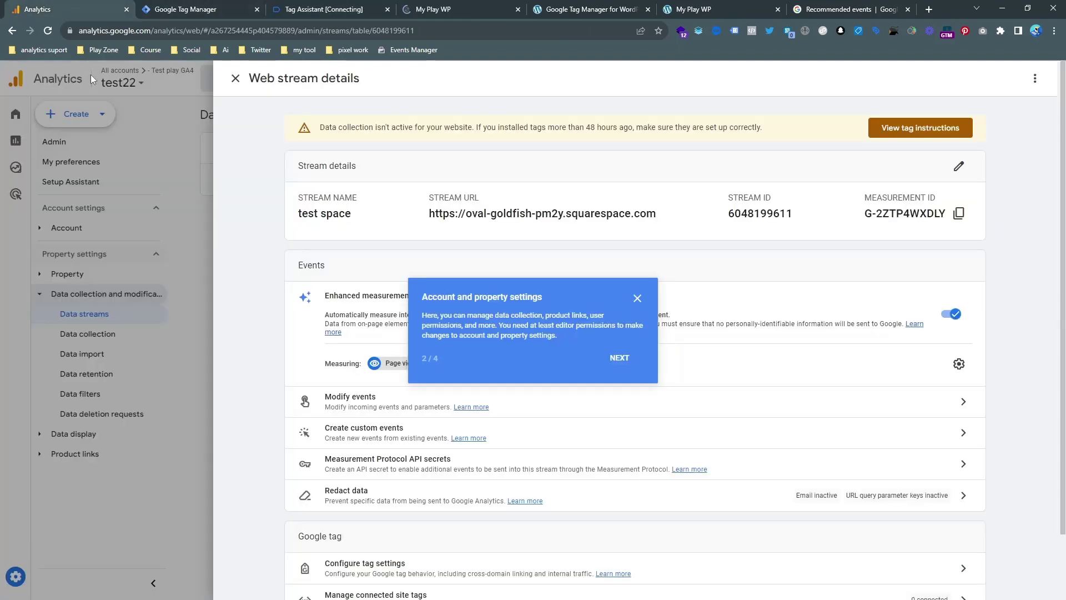
pyautogui.click(153, 208)
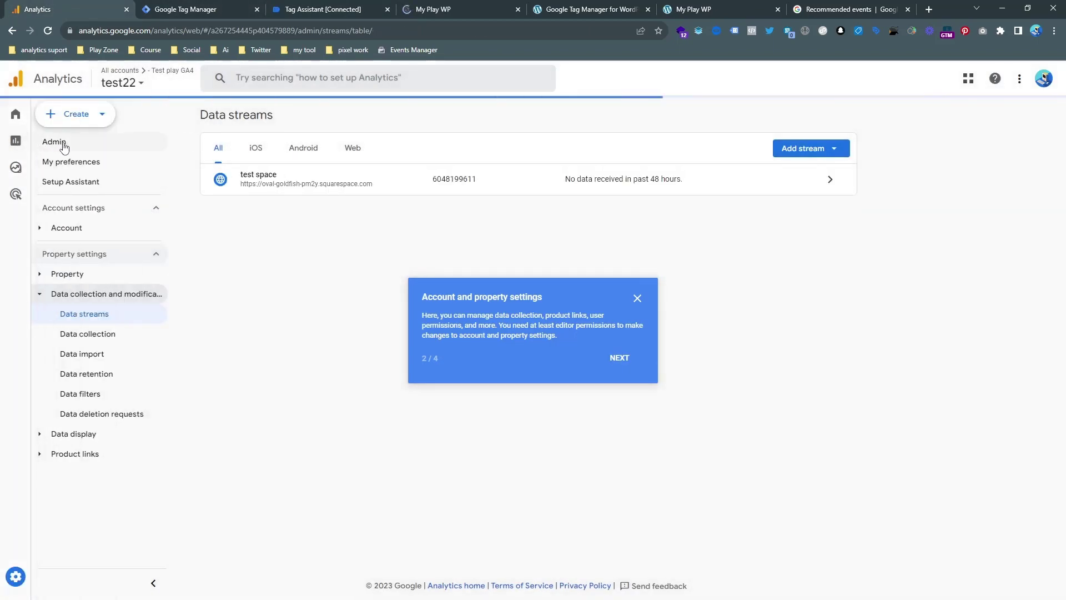
# Step: Switch to the store page connected to Tag Assistant and open the Augue adipiscing euismod product from its home page
pyautogui.click(320, 12)
pyautogui.click(433, 6)
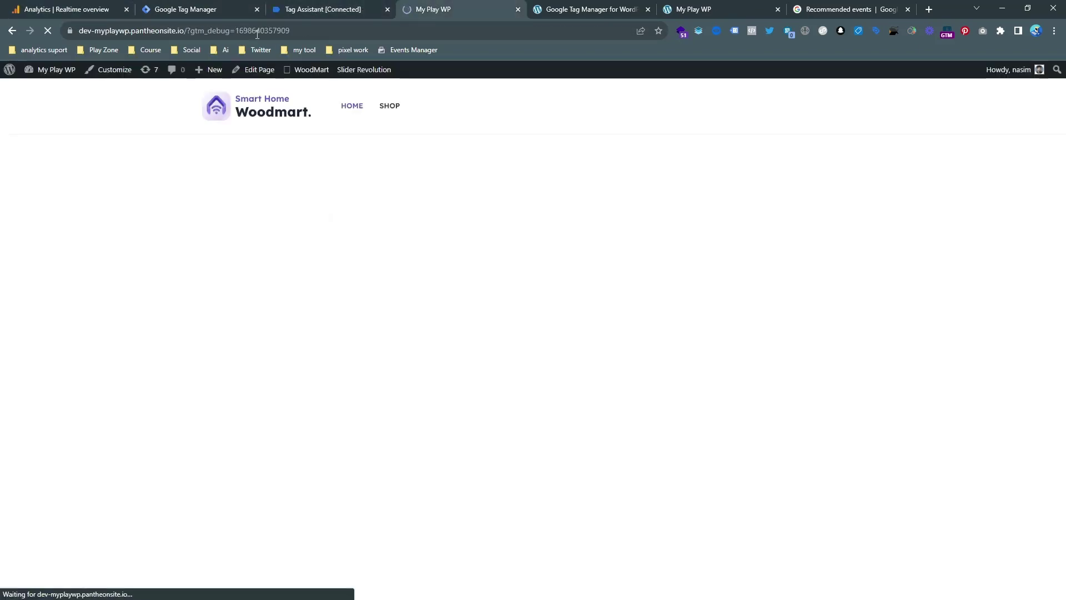
pyautogui.scroll(-8, 642, 271)
pyautogui.scroll(-12, 642, 271)
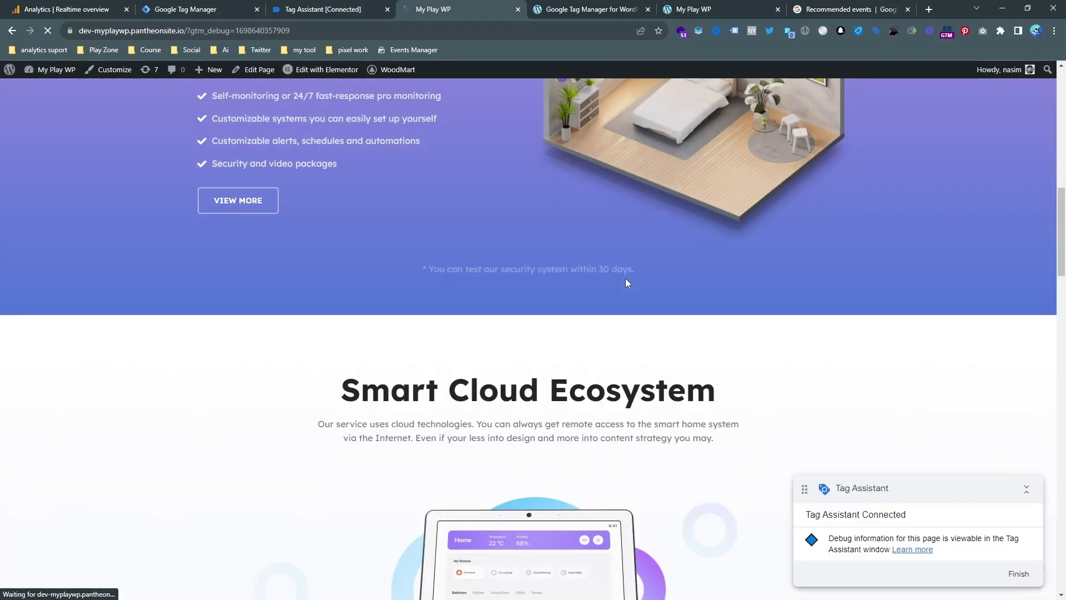
pyautogui.scroll(-15, 418, 376)
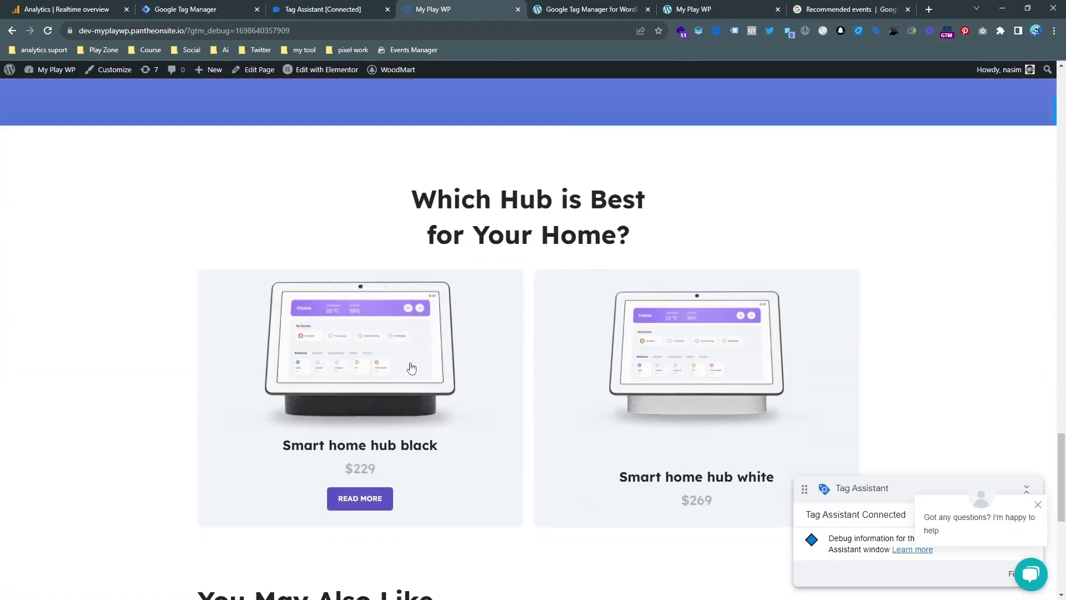
pyautogui.click(411, 368)
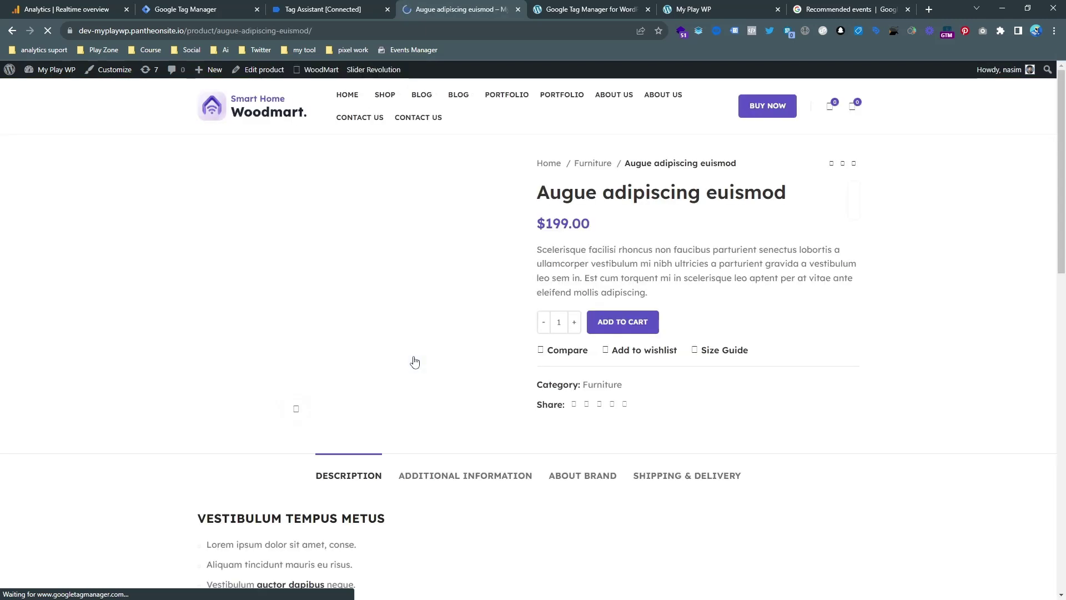
# Step: Add the Augue adipiscing euismod product to the cart and view the cart page, clearing the overlapping pop-ups out of the way
pyautogui.click(625, 323)
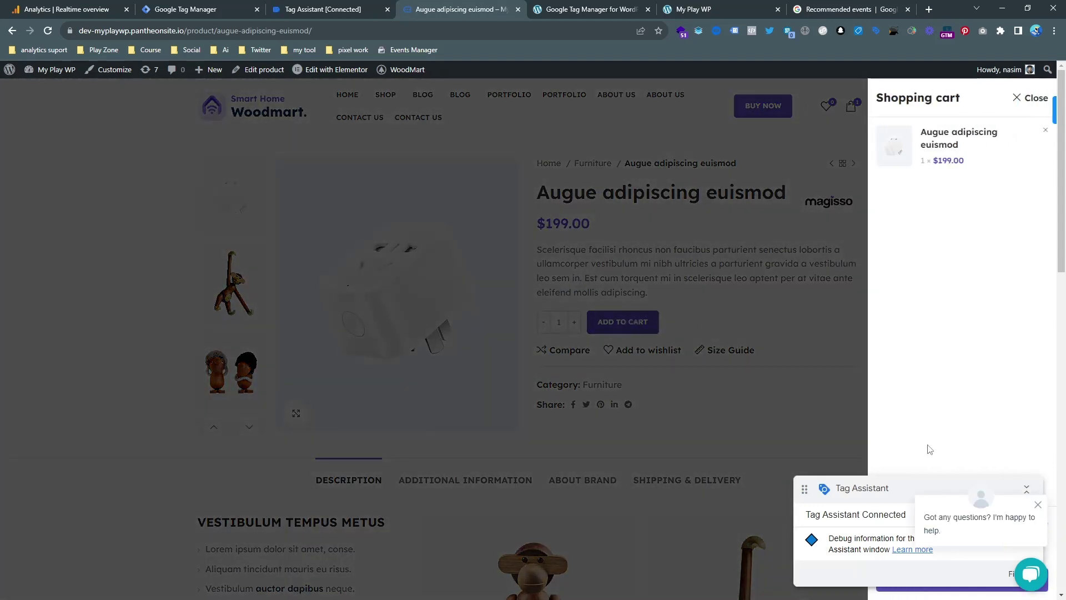
pyautogui.moveTo(883, 484); pyautogui.dragTo(638, 383)
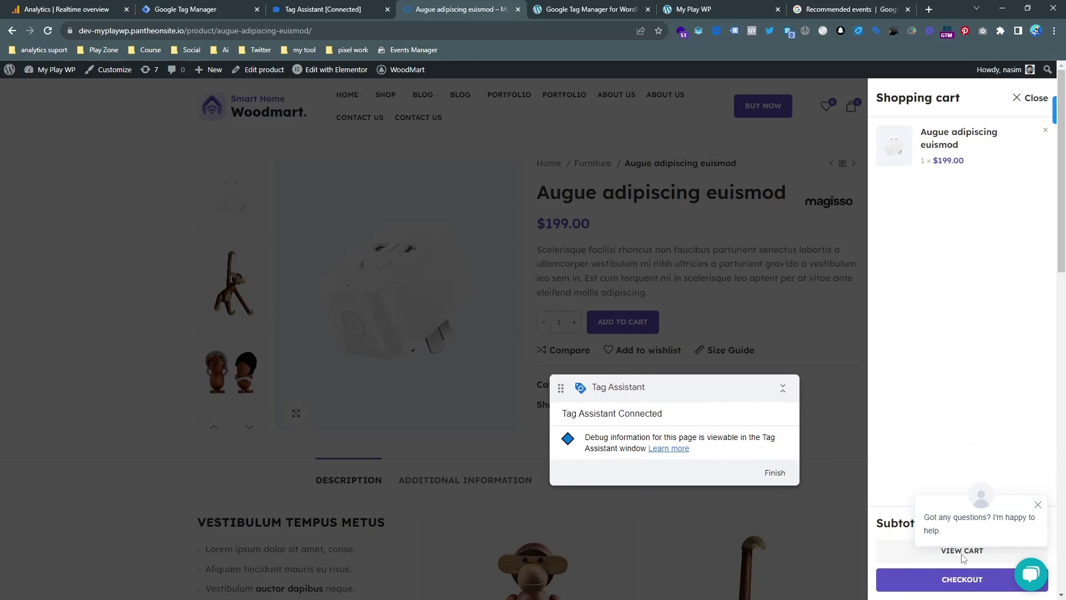
pyautogui.click(1038, 505)
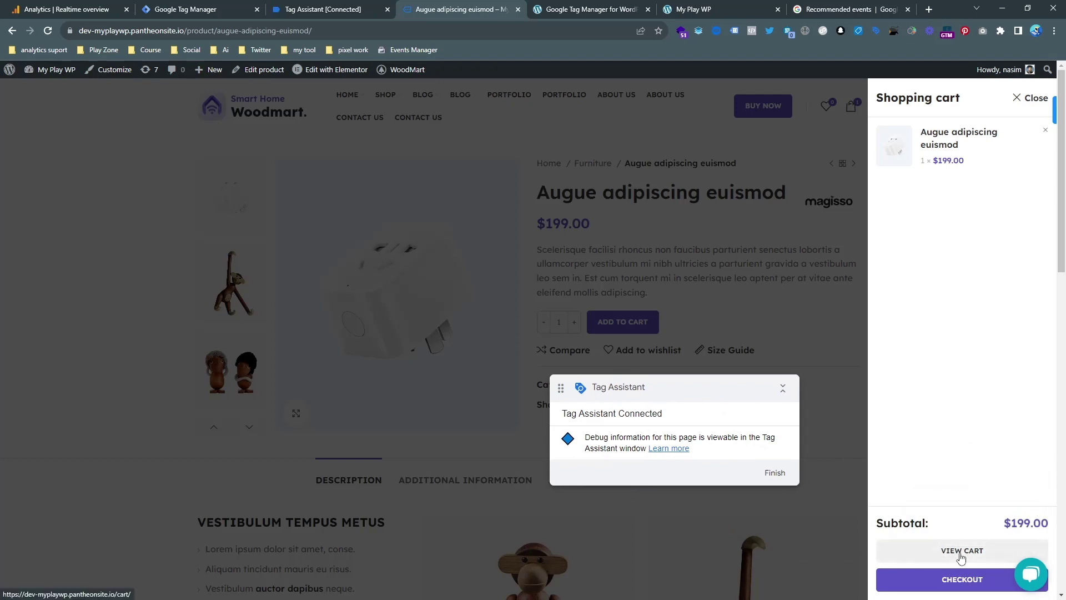
pyautogui.click(962, 556)
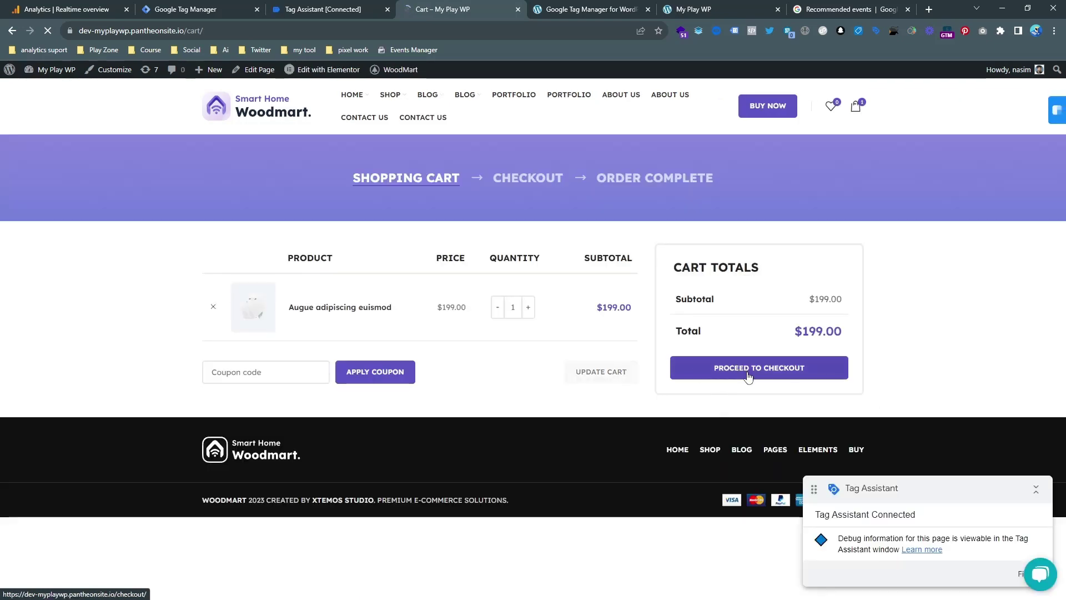
# Step: Proceed from the cart to checkout and place the cash-on-delivery order with the prefilled billing details
pyautogui.click(749, 377)
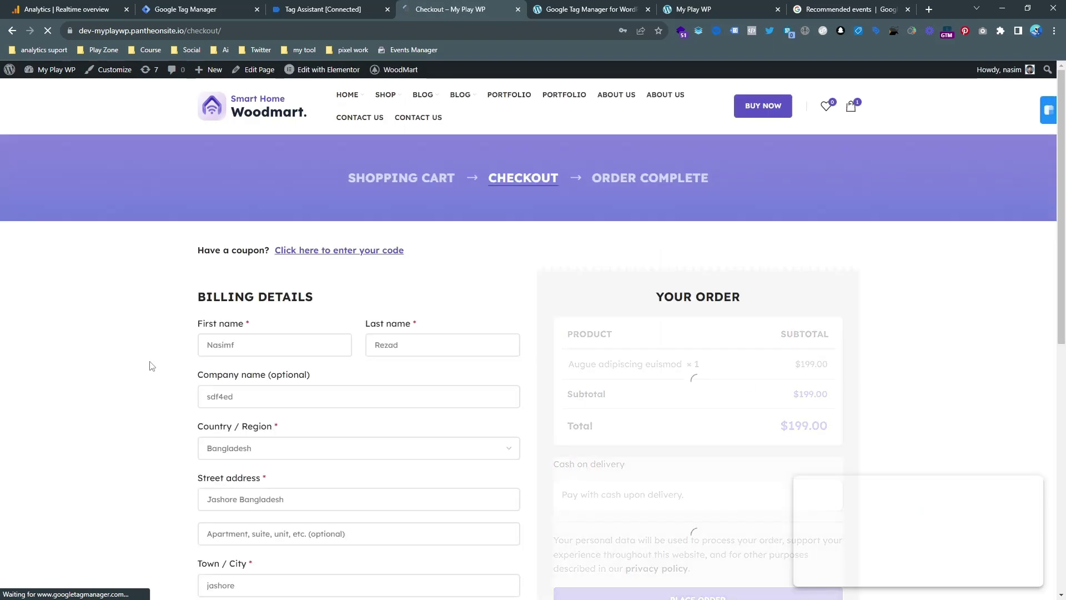
pyautogui.scroll(-4, 149, 366)
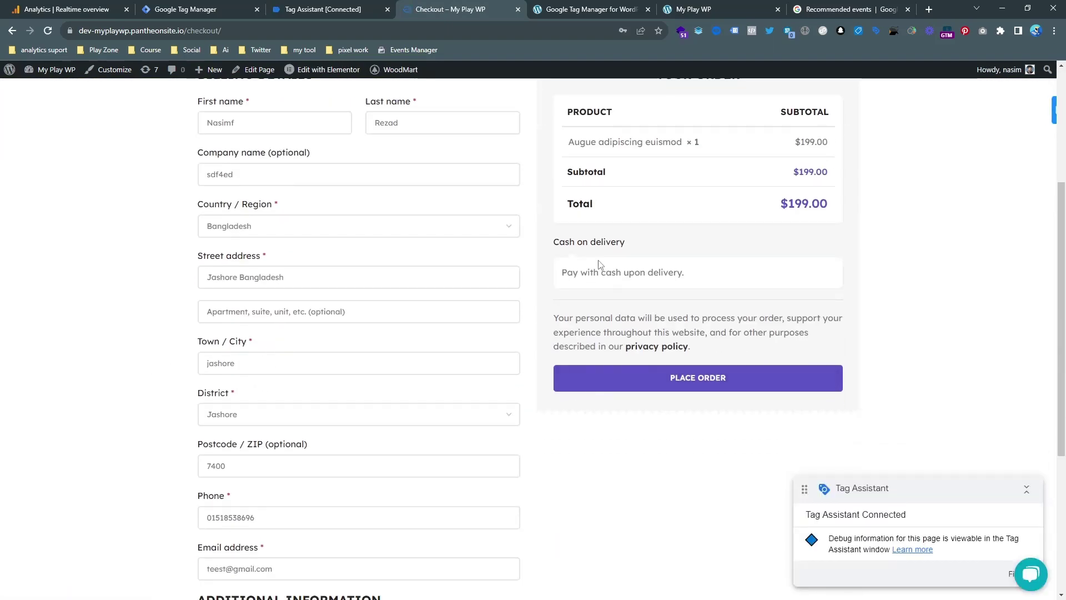
pyautogui.click(669, 377)
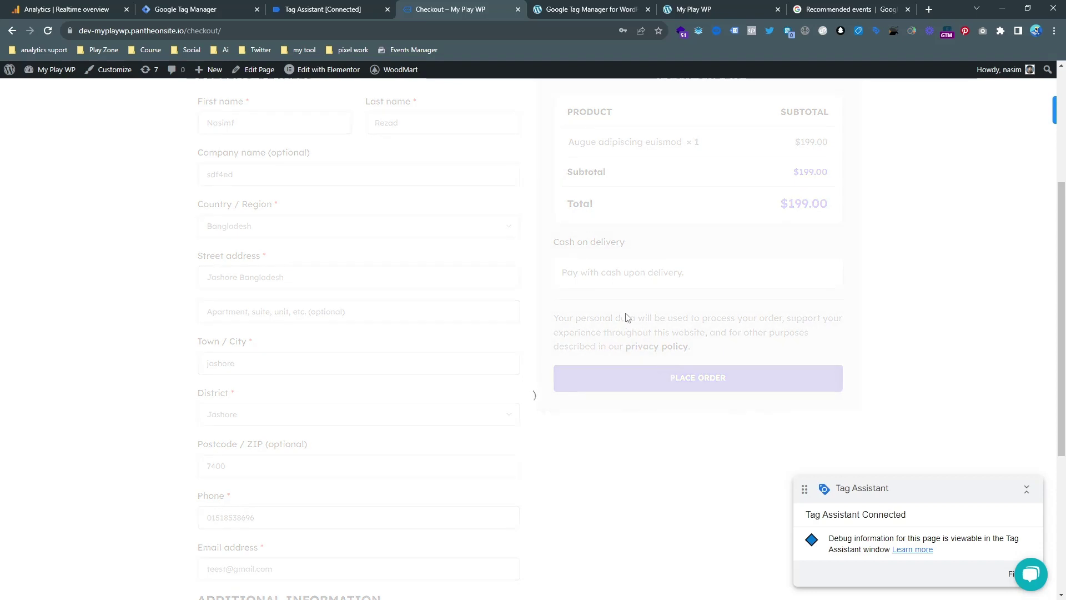
pyautogui.scroll(-2, 622, 310)
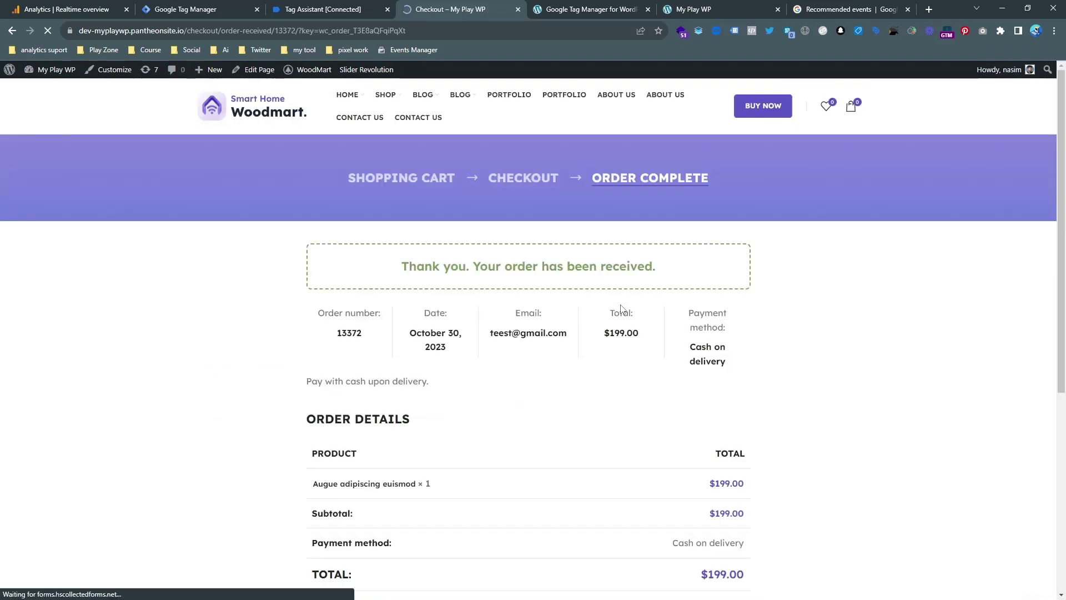
pyautogui.scroll(-2, 444, 146)
# Step: Switch to Tag Assistant, dismiss the connection notice, and check the tags fired on the purchase event and in the summary
pyautogui.click(322, 9)
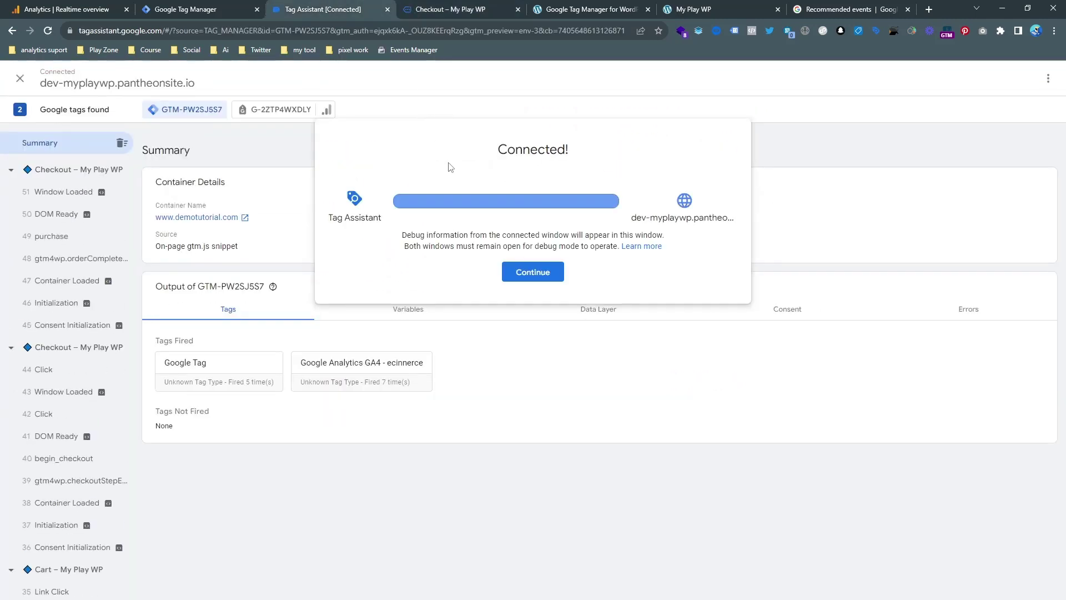
pyautogui.click(534, 273)
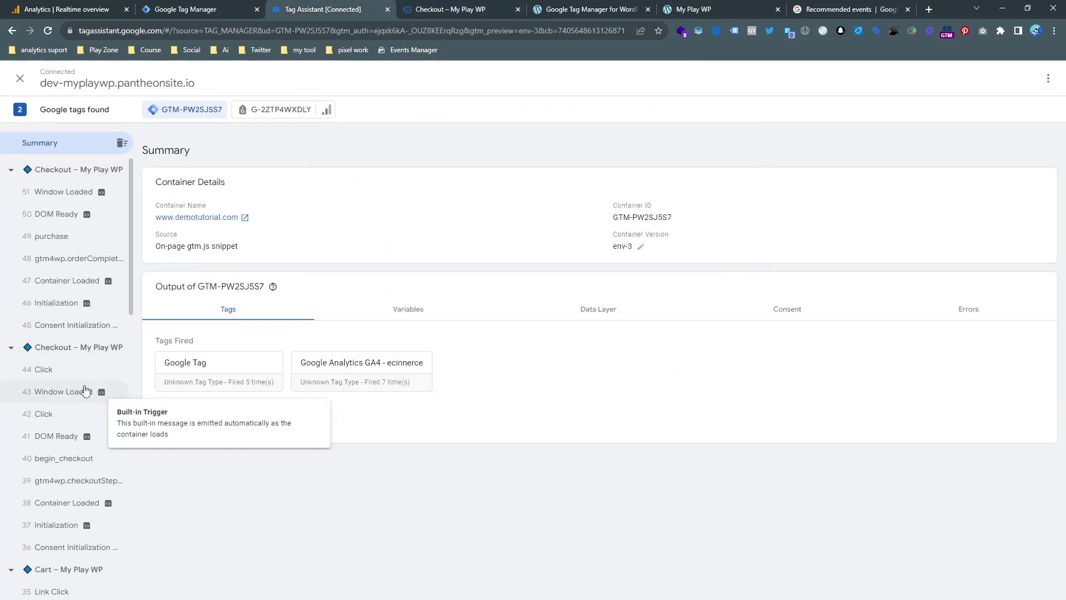
pyautogui.click(78, 237)
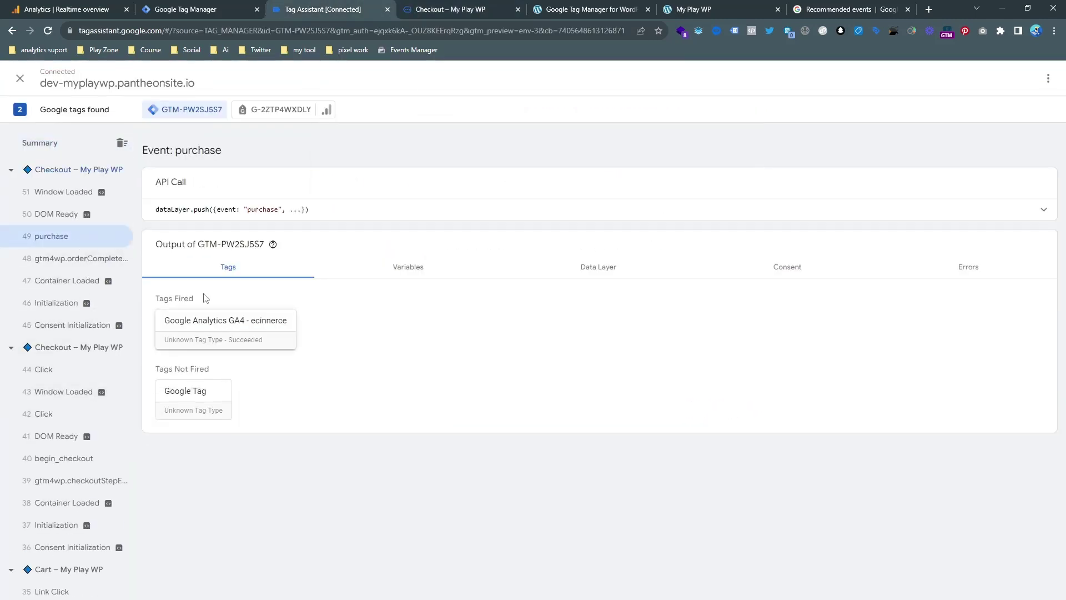
pyautogui.click(55, 147)
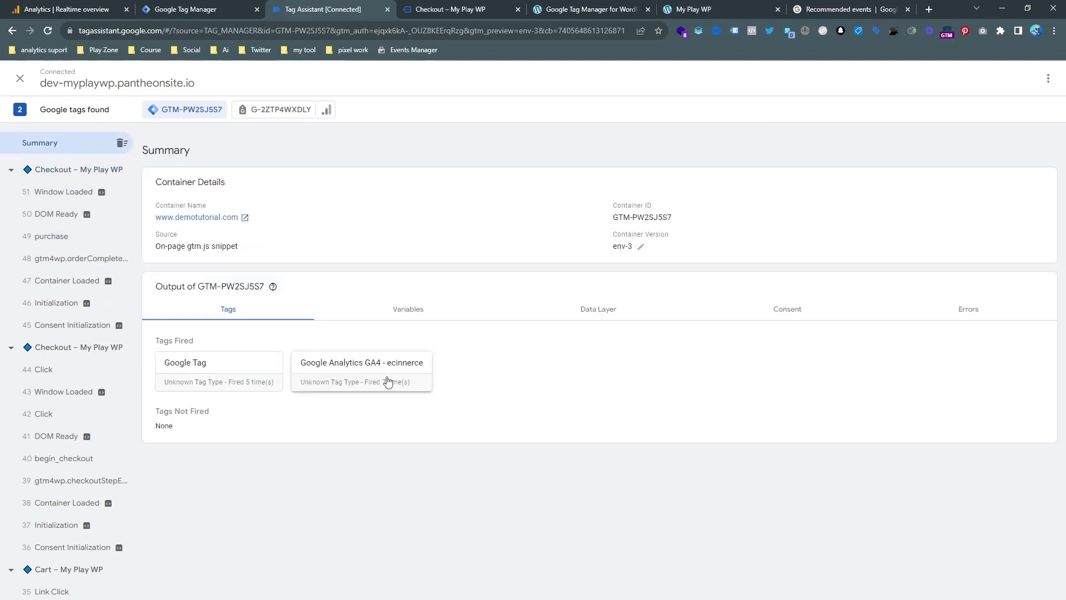
# Step: Switch to the Google Analytics Realtime overview and page through the events listed under Event count by Event name
pyautogui.click(63, 6)
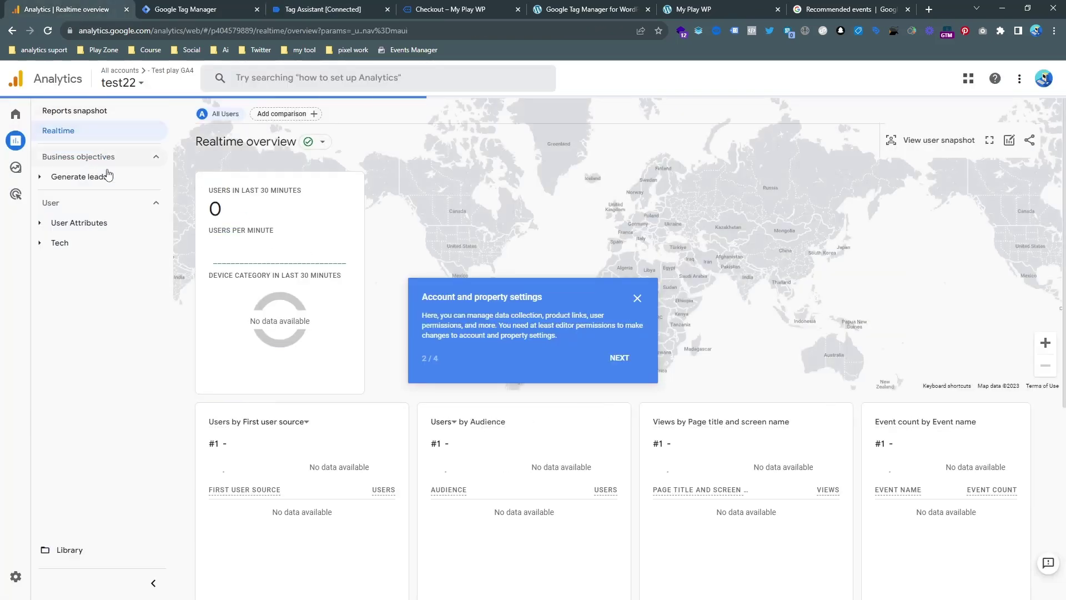
pyautogui.scroll(-4, 581, 360)
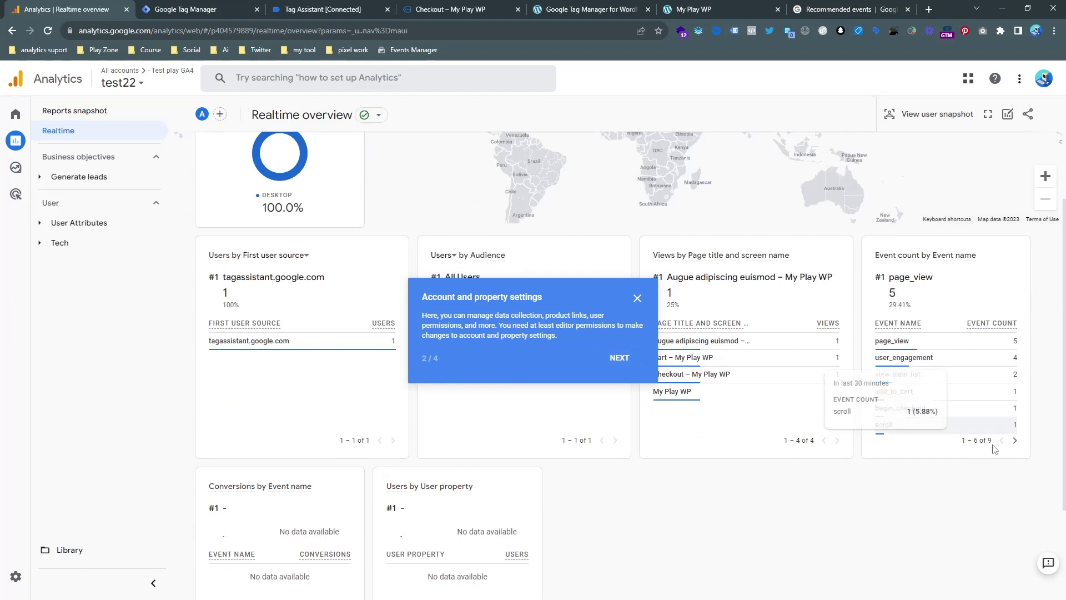
pyautogui.click(1015, 440)
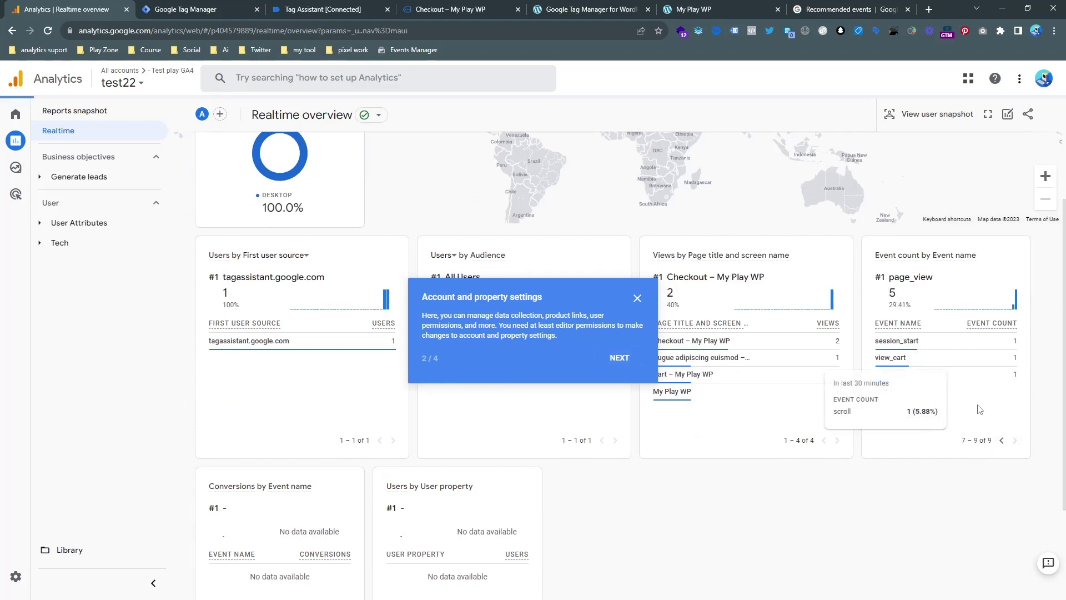
pyautogui.click(1002, 440)
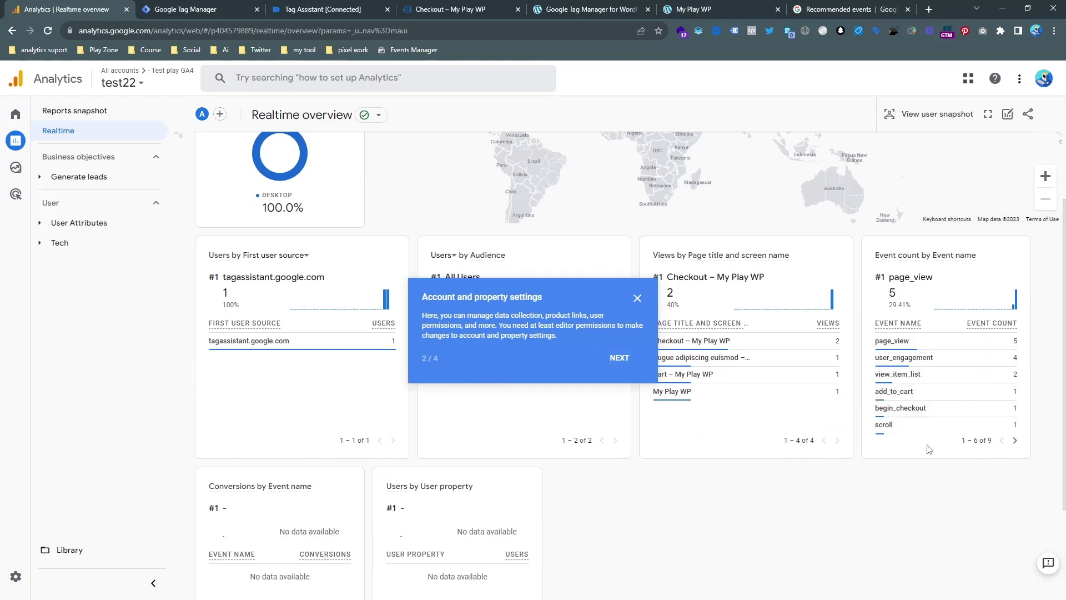
pyautogui.click(1015, 441)
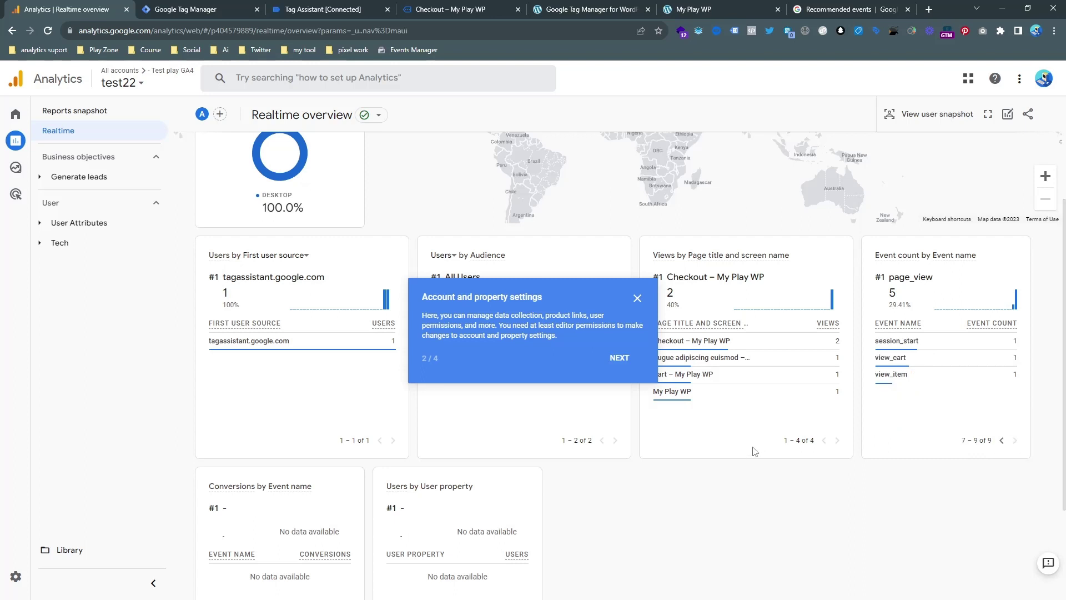
# Step: Close the Account and property settings tip and examine the audience, event count and conversion cards for the purchase event
pyautogui.scroll(-3, 686, 419)
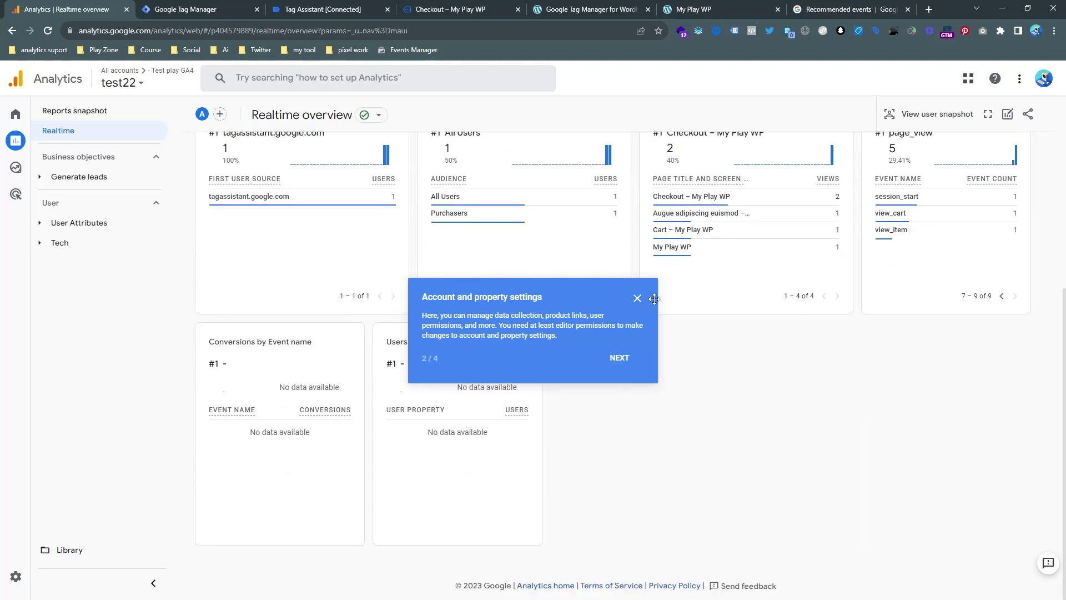
pyautogui.click(637, 300)
pyautogui.scroll(2, 480, 253)
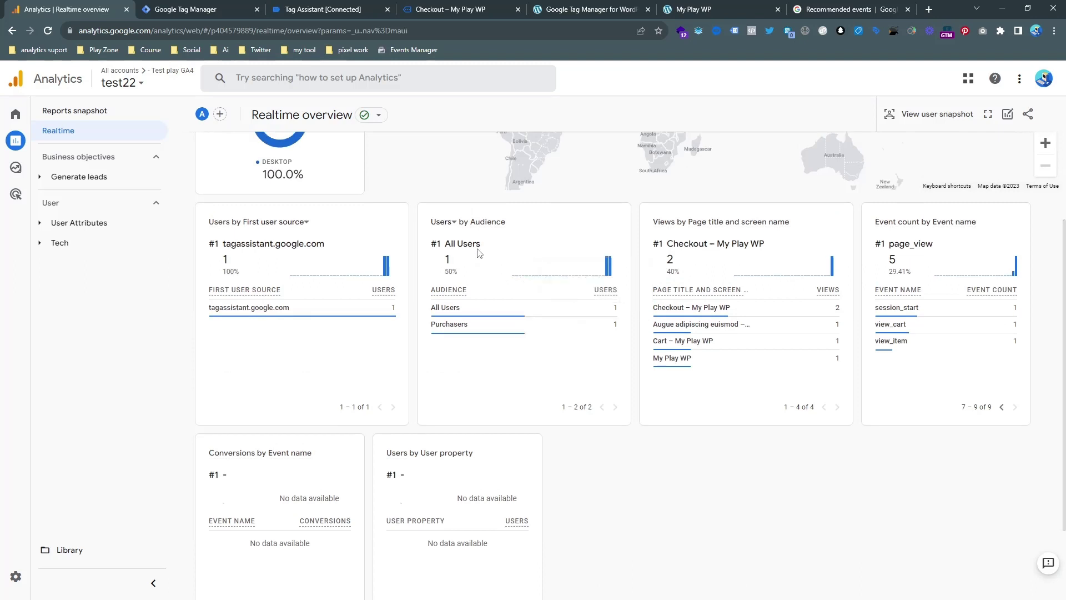
pyautogui.moveTo(443, 328)
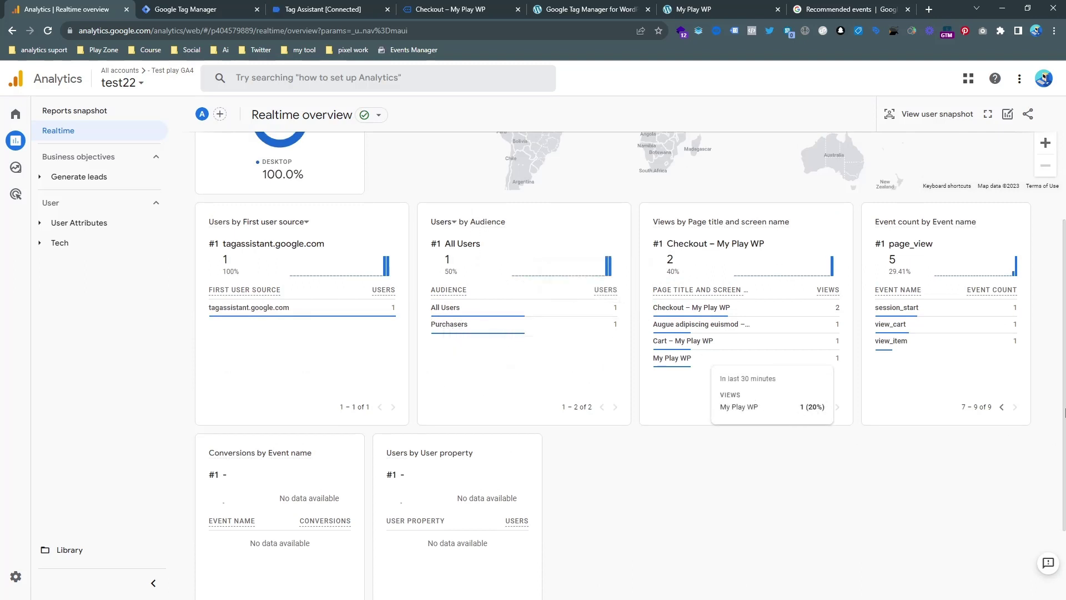
pyautogui.click(1003, 408)
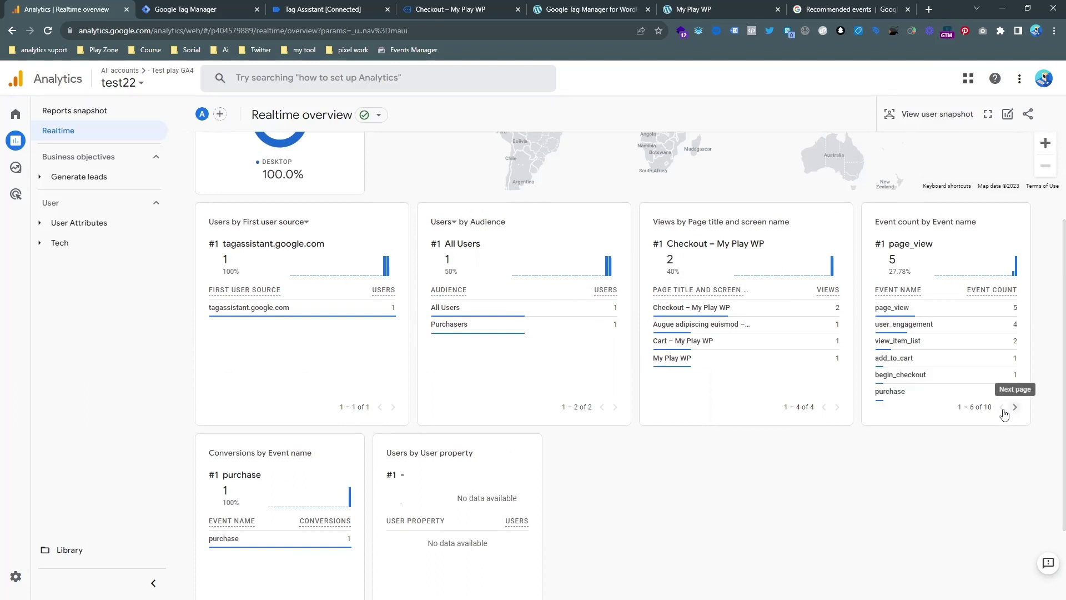
pyautogui.scroll(-2, 883, 403)
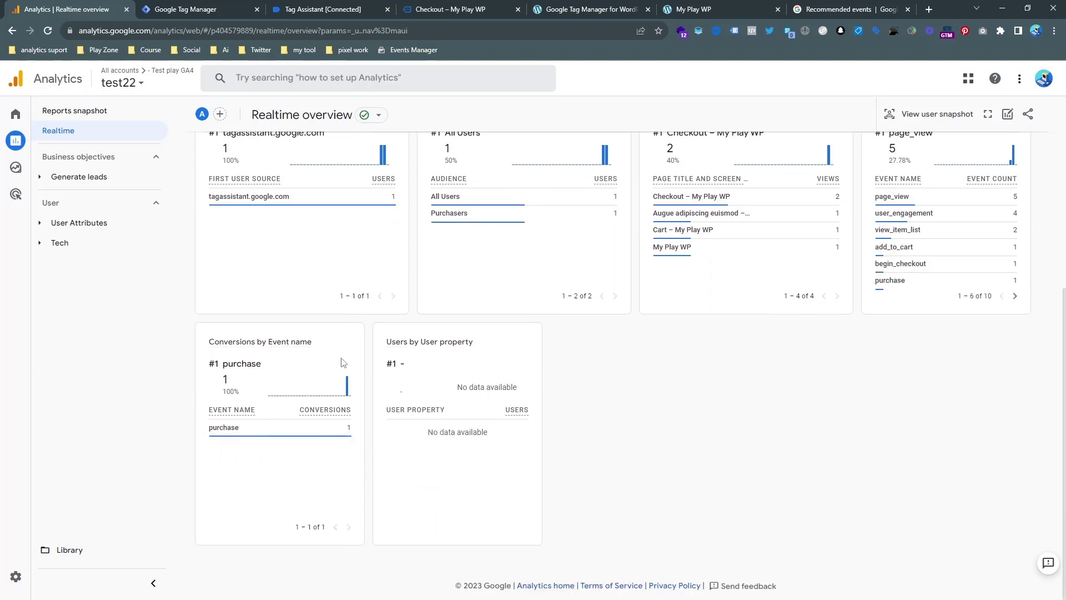
pyautogui.scroll(3, 373, 199)
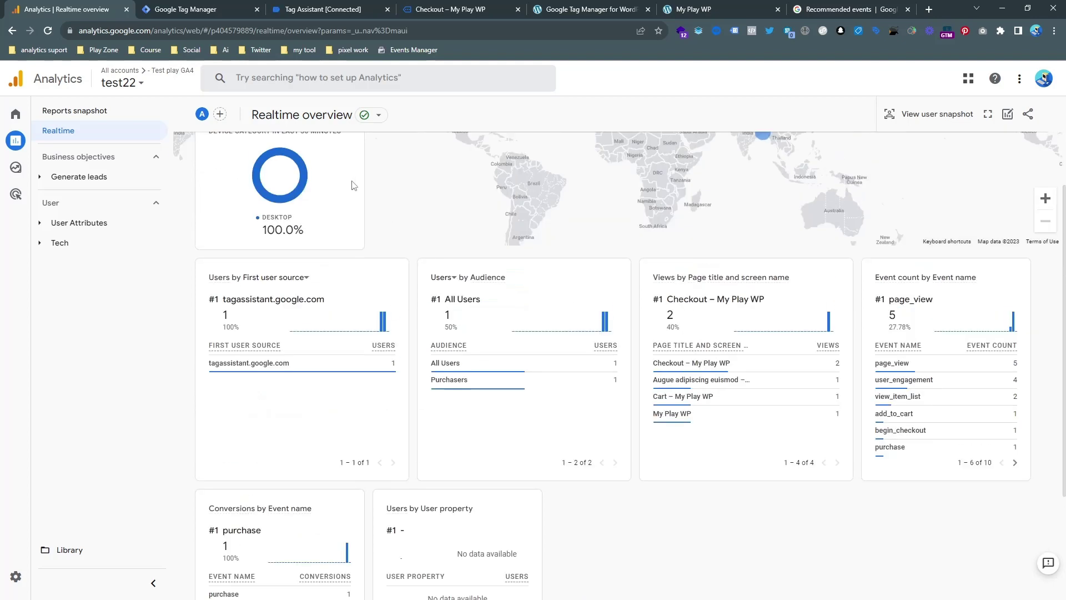
pyautogui.scroll(2, 354, 184)
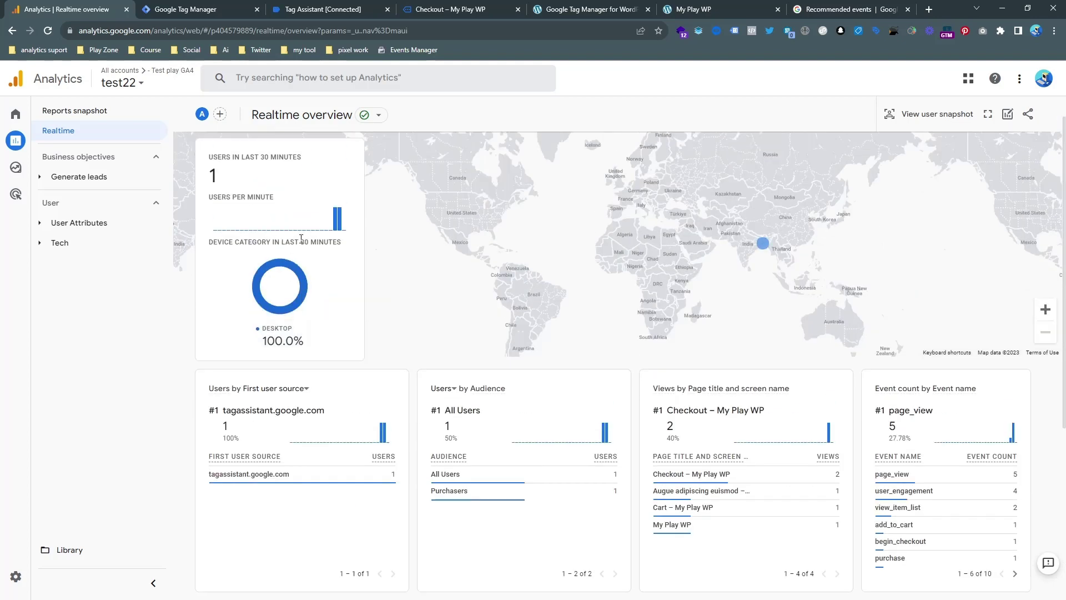
pyautogui.scroll(-5, 301, 238)
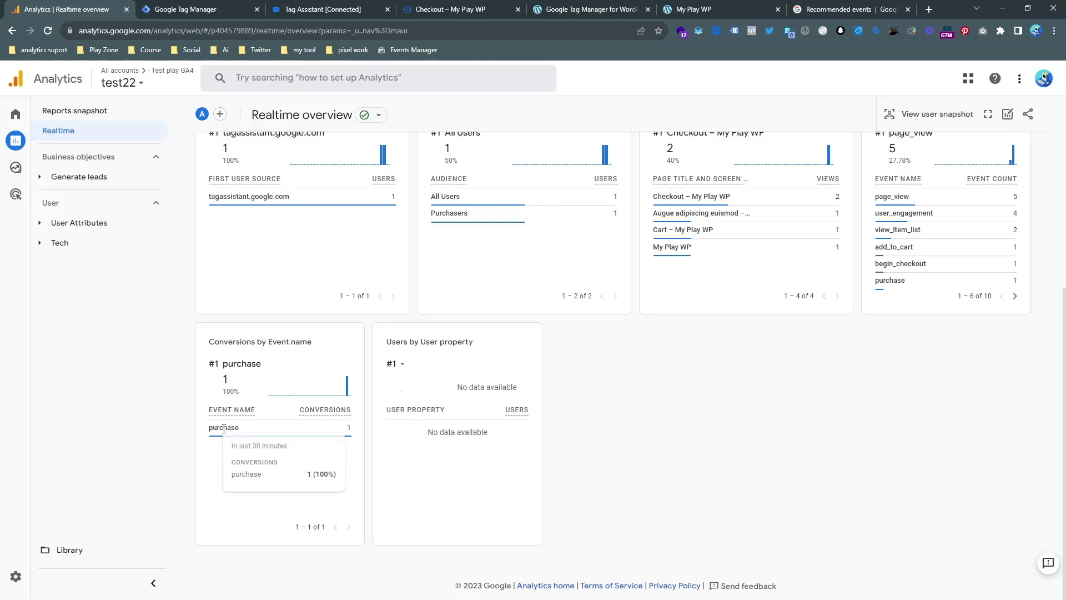
# Step: Drill into the purchase event's parameters under Event count by Event name and view its value parameter
pyautogui.click(890, 281)
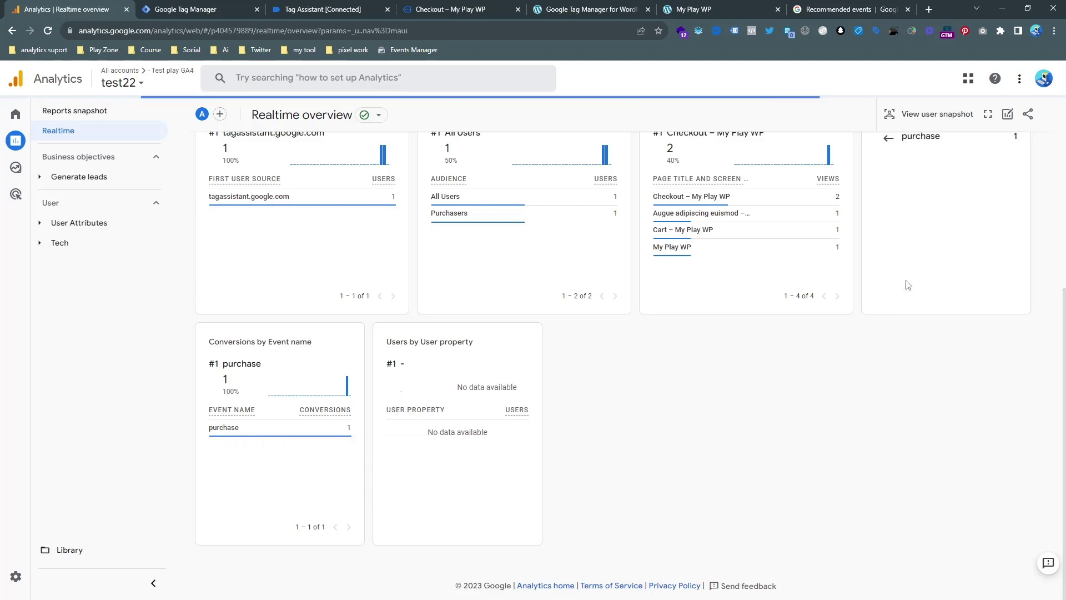
pyautogui.scroll(2, 905, 285)
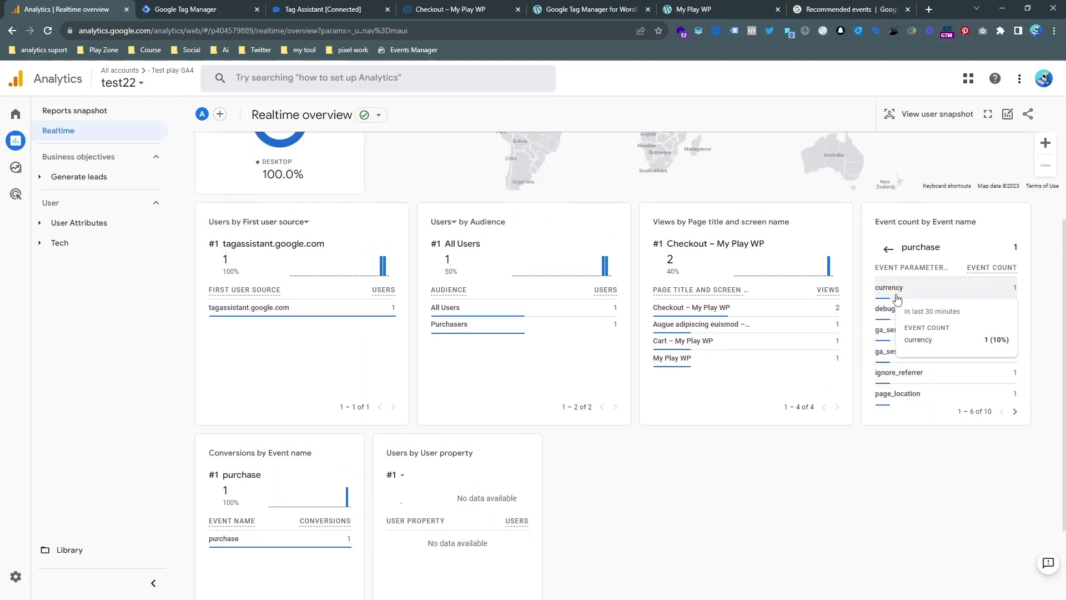
pyautogui.scroll(-2, 930, 389)
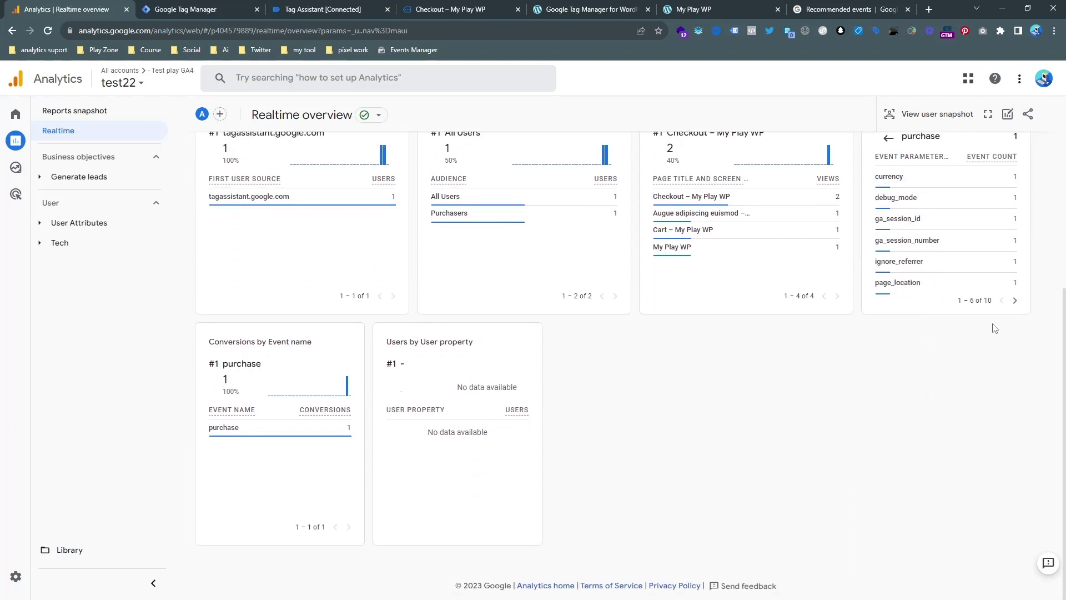
pyautogui.click(1015, 300)
pyautogui.click(905, 250)
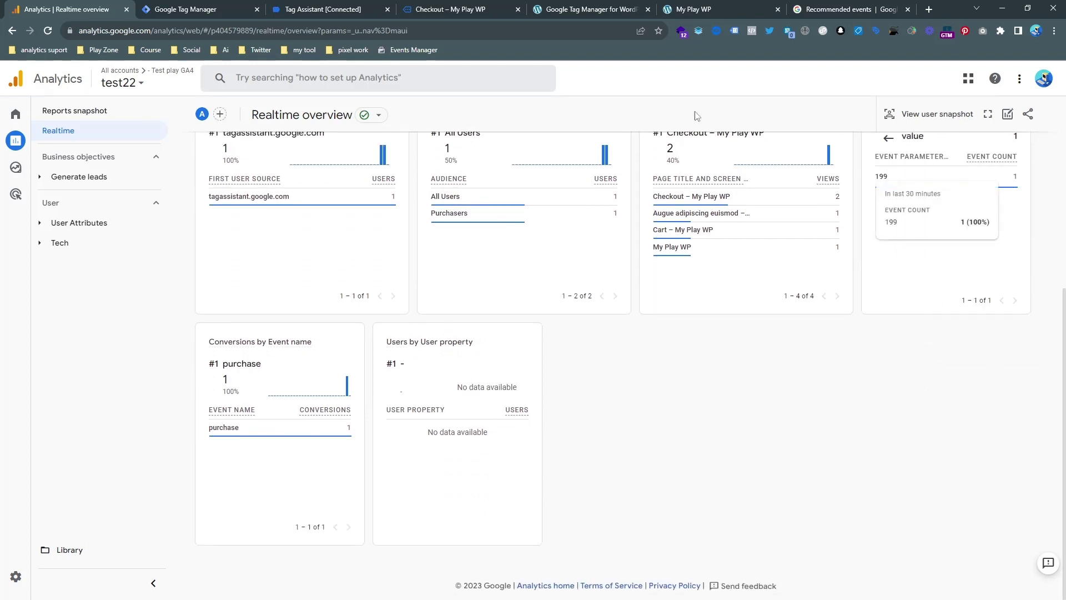
# Step: Return to Google Tag Manager and open the submission form for publishing the workspace changes as a new version
pyautogui.click(201, 6)
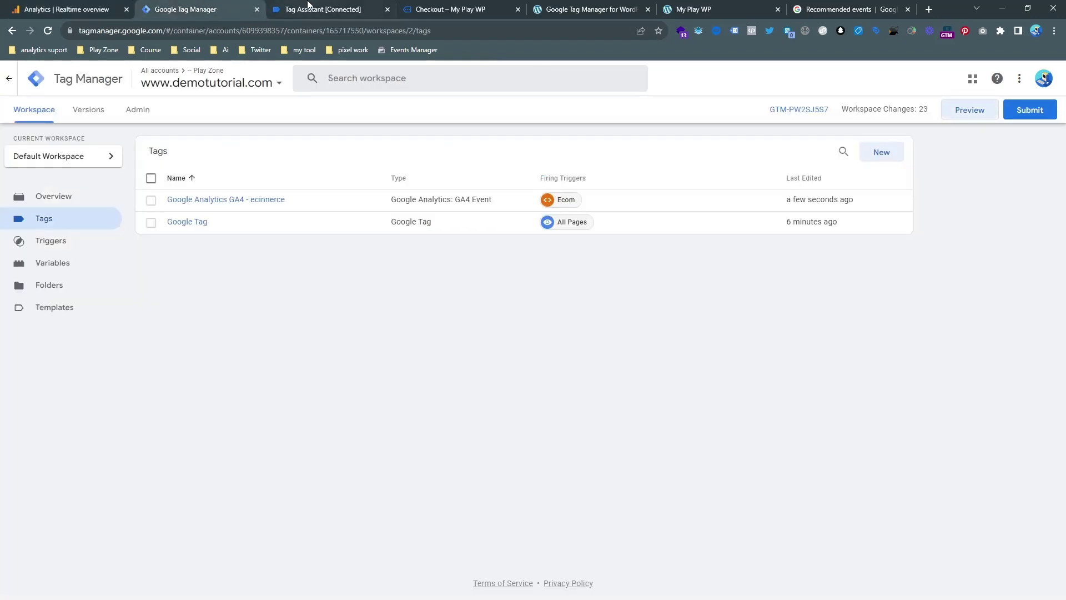
pyautogui.click(309, 6)
pyautogui.click(426, 7)
pyautogui.click(229, 8)
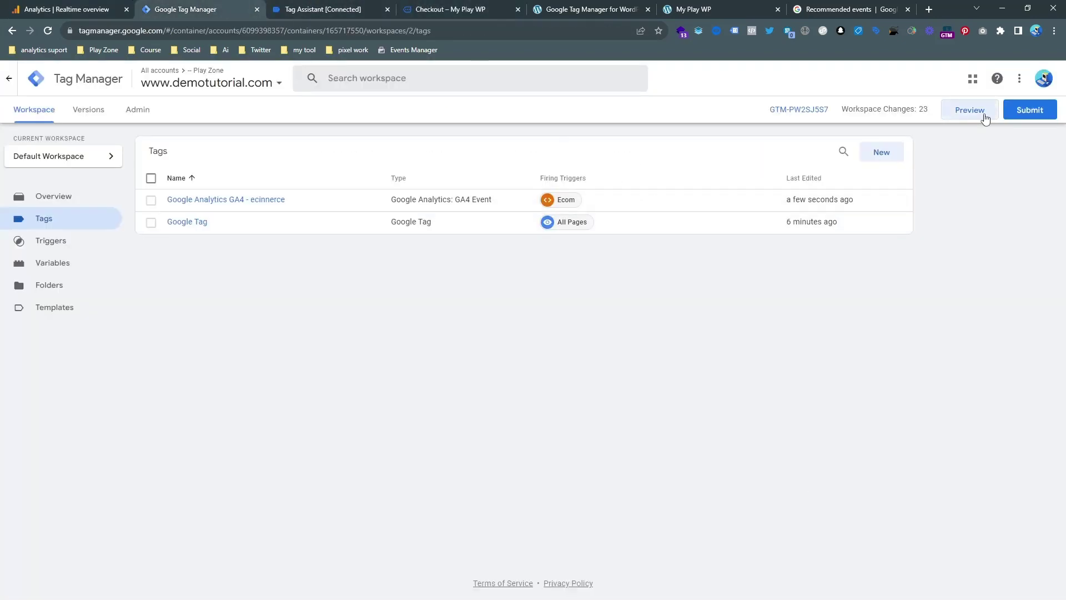
pyautogui.click(1012, 113)
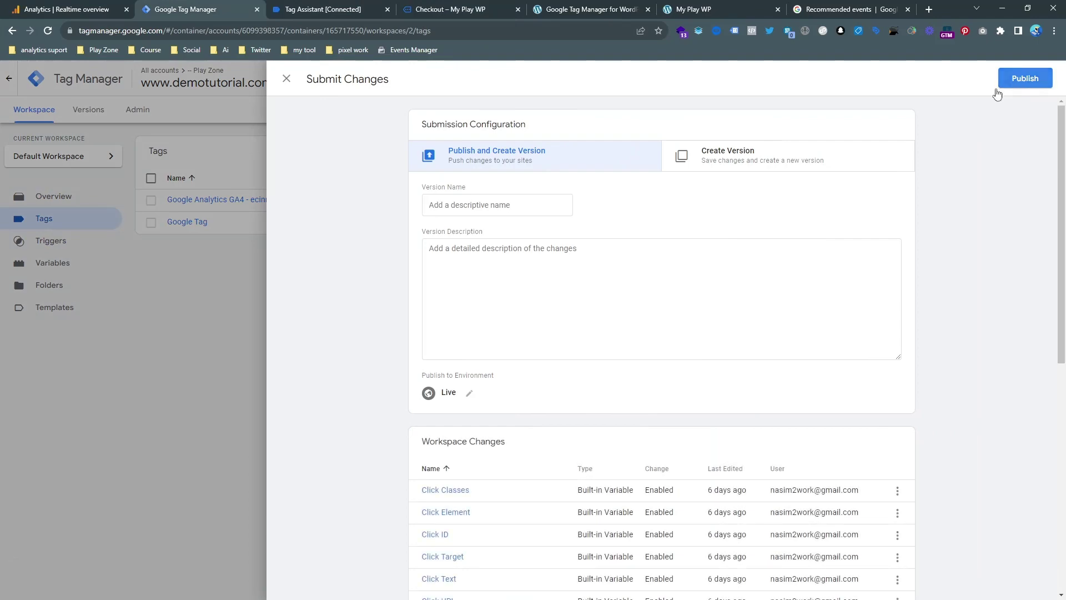
pyautogui.click(242, 198)
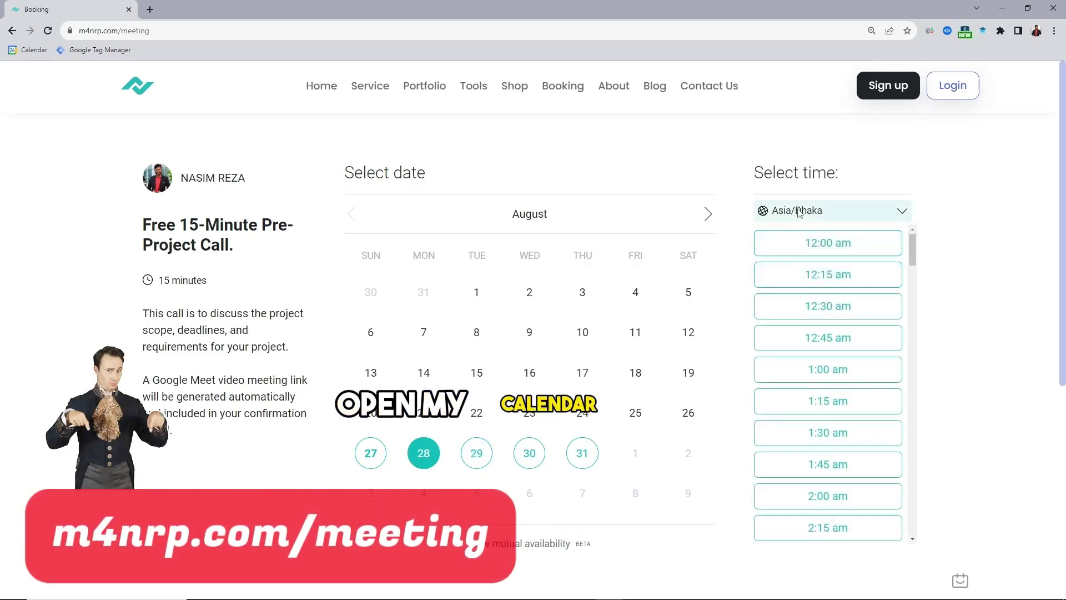
# Step: On the m4nrp.com meeting page, check the time zone choices and select the 1:15 am slot for August 28
pyautogui.click(800, 211)
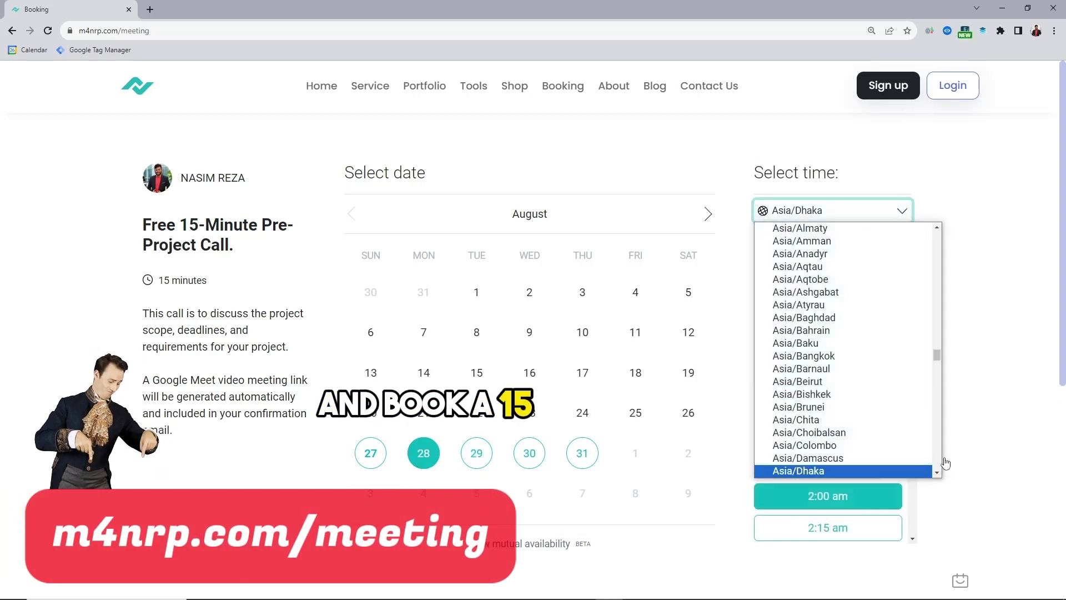
pyautogui.click(831, 210)
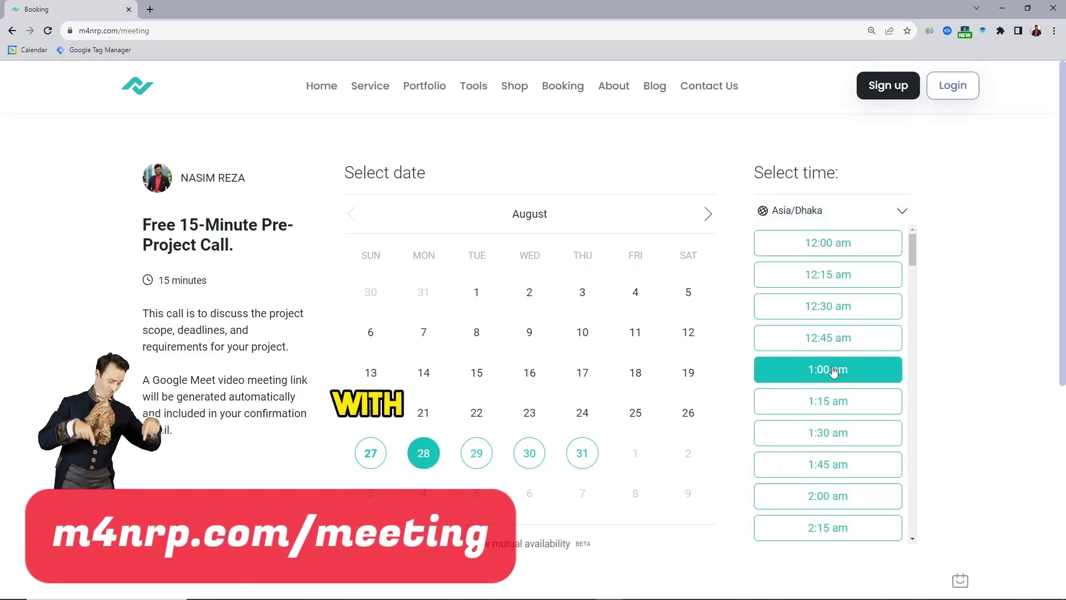
pyautogui.click(827, 405)
# Step: Fill in the name and email fields of the booking form and describe the current problem as asd
pyautogui.click(371, 320)
pyautogui.write('your name')
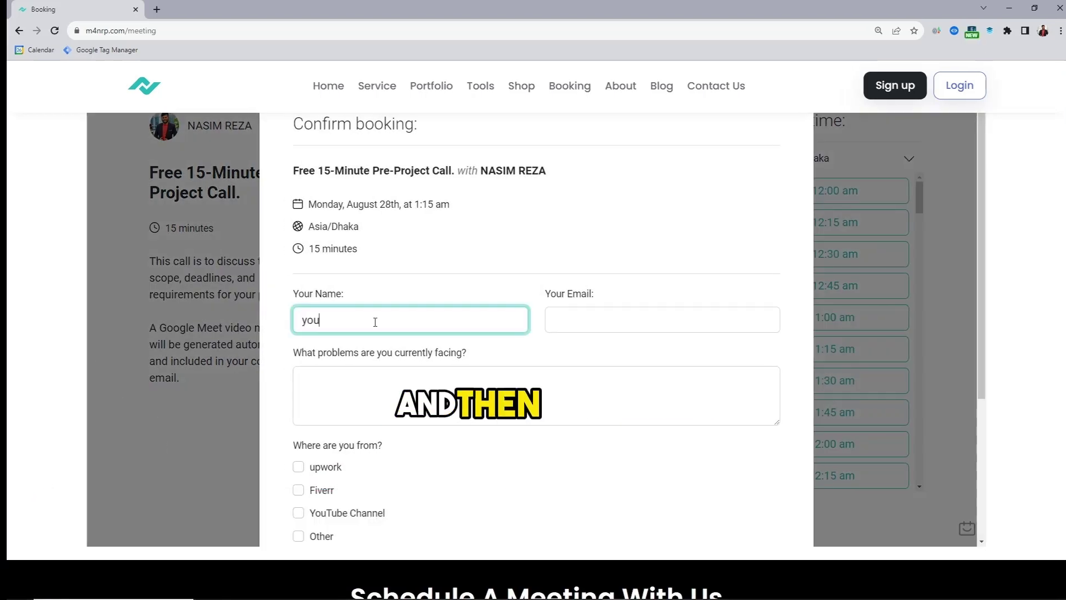
pyautogui.press('Tab')
pyautogui.write('your email')
pyautogui.click(328, 374)
pyautogui.write('asd')
# Step: Mark YouTube Channel as the source in the booking form and enter your location as the location
pyautogui.scroll(-4, 335, 402)
pyautogui.click(298, 309)
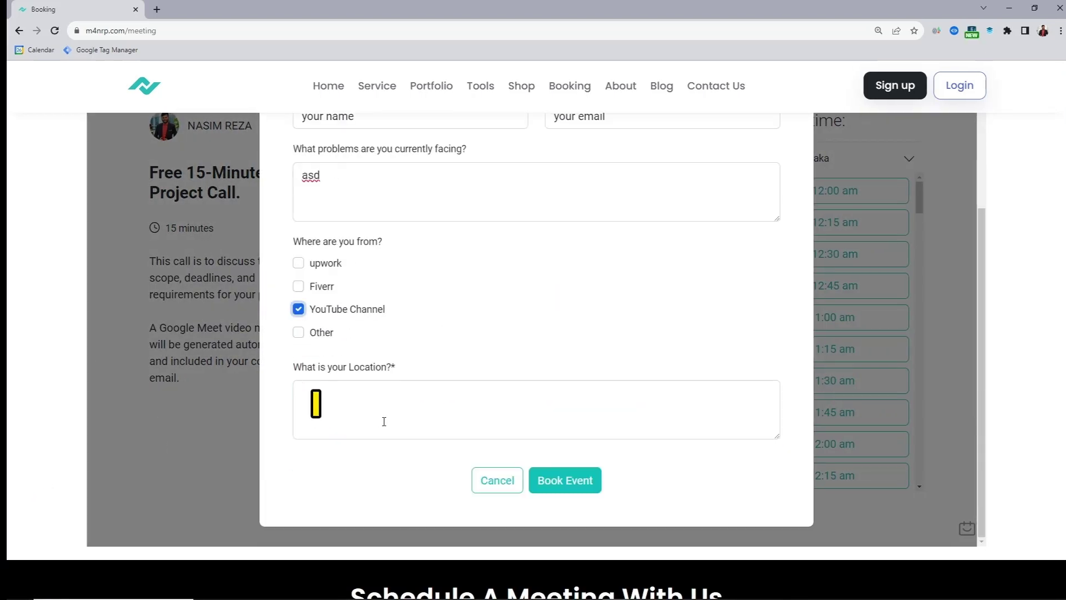
pyautogui.click(381, 422)
pyautogui.write('your location')
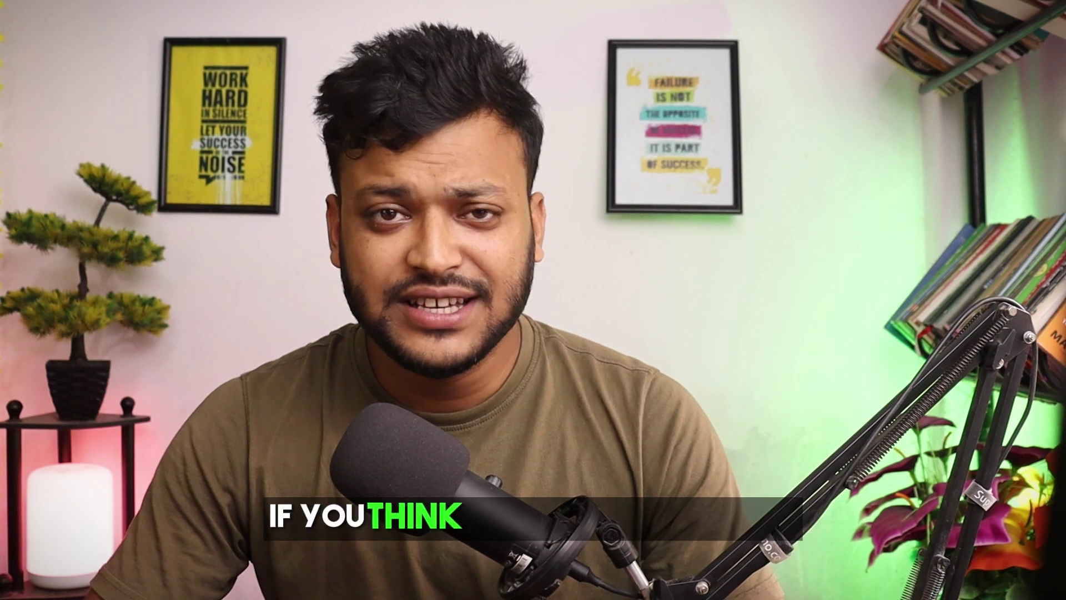